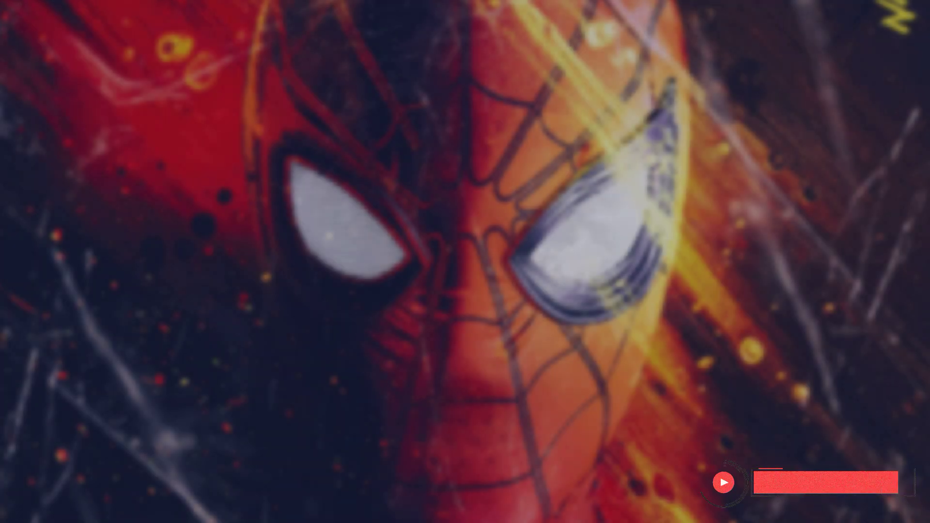
Check the 2480 × 3508 px page size in Image Size and leave it unchanged
{"action": "key", "text": "ctrl+alt+i"}
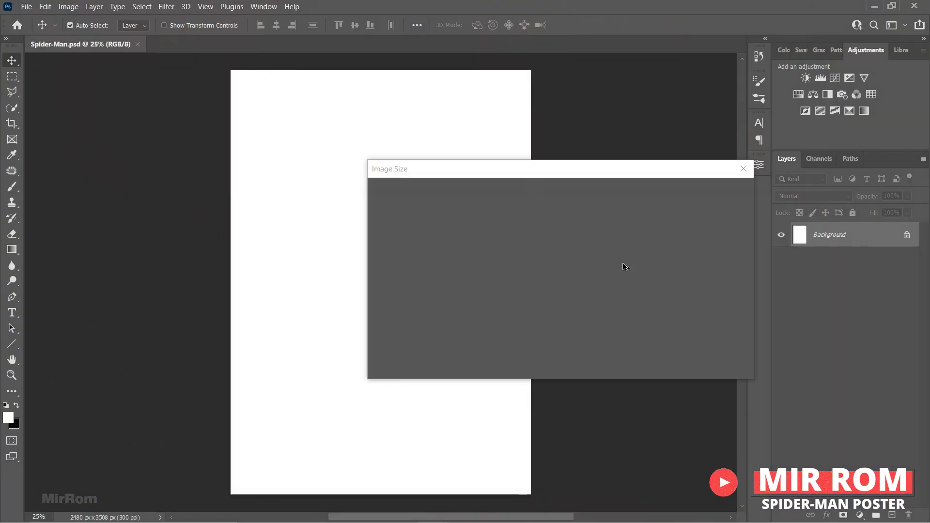
{"action": "left_click", "coordinate": [624, 261]}
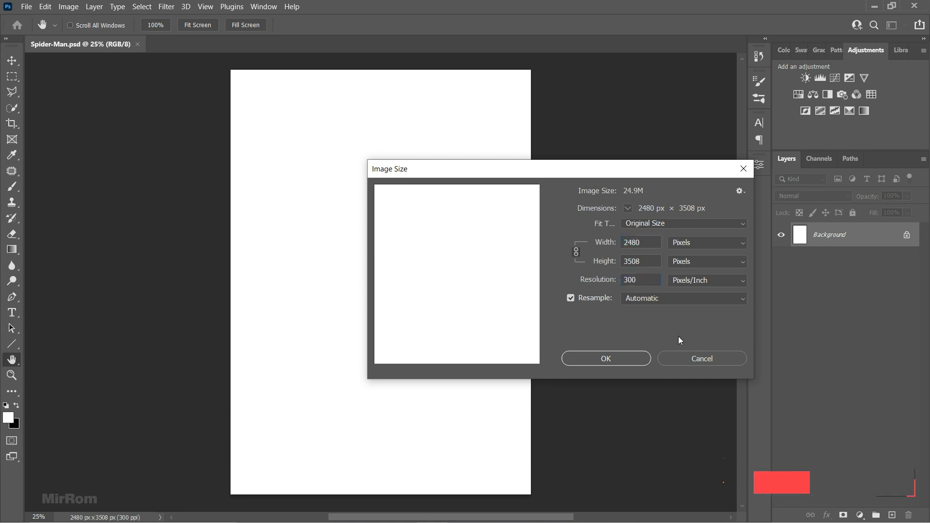
{"action": "left_click", "coordinate": [683, 358]}
{"action": "key", "text": "ctrl+minus"}
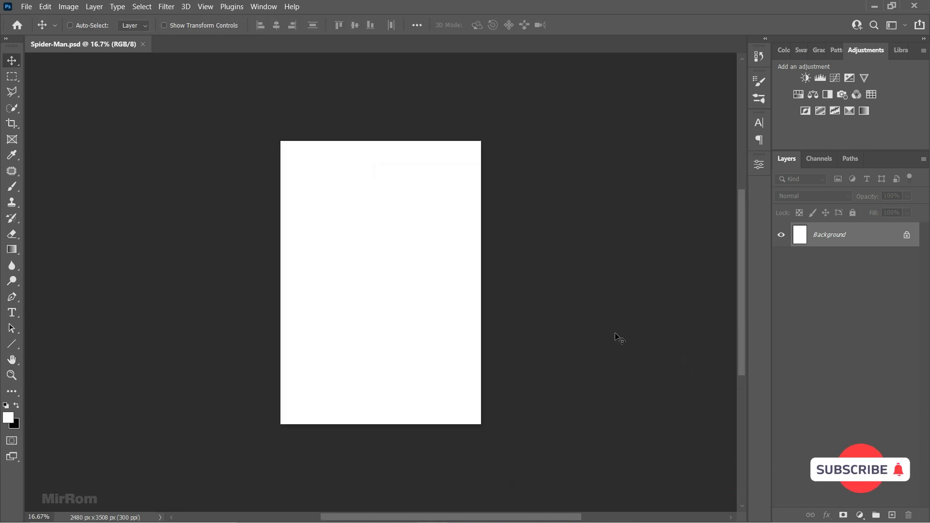
Open the Spider-Man stock photo JPG as a second document
{"action": "left_click", "coordinate": [26, 7]}
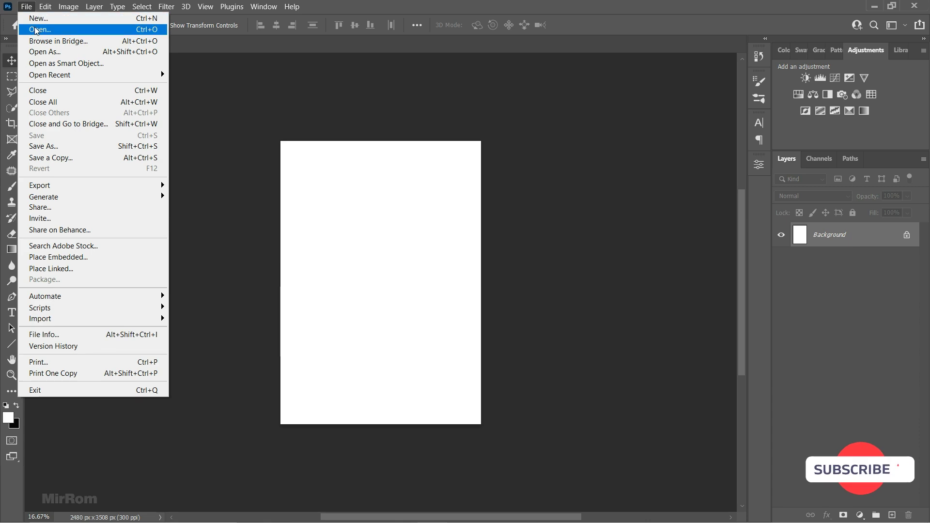
{"action": "left_click", "coordinate": [35, 29]}
{"action": "left_click", "coordinate": [135, 114]}
{"action": "left_click", "coordinate": [283, 342]}
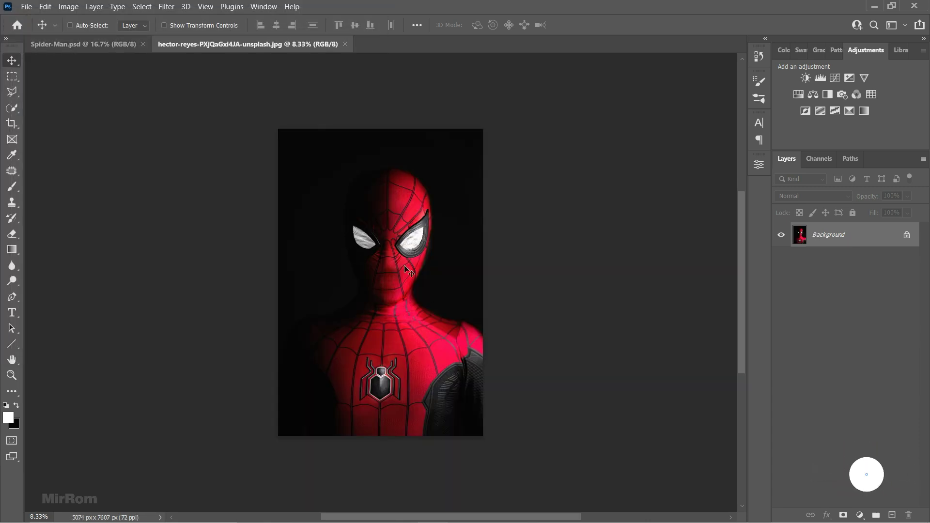
{"action": "left_click", "coordinate": [167, 7]}
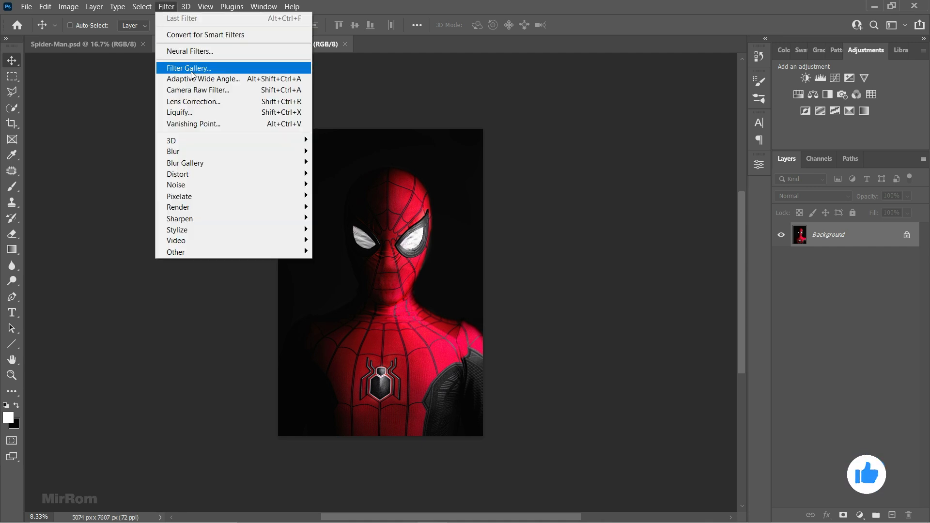
Apply Camera Raw to the photo with Highlights -34, Shadows +29 and Clarity +53
{"action": "left_click", "coordinate": [256, 97]}
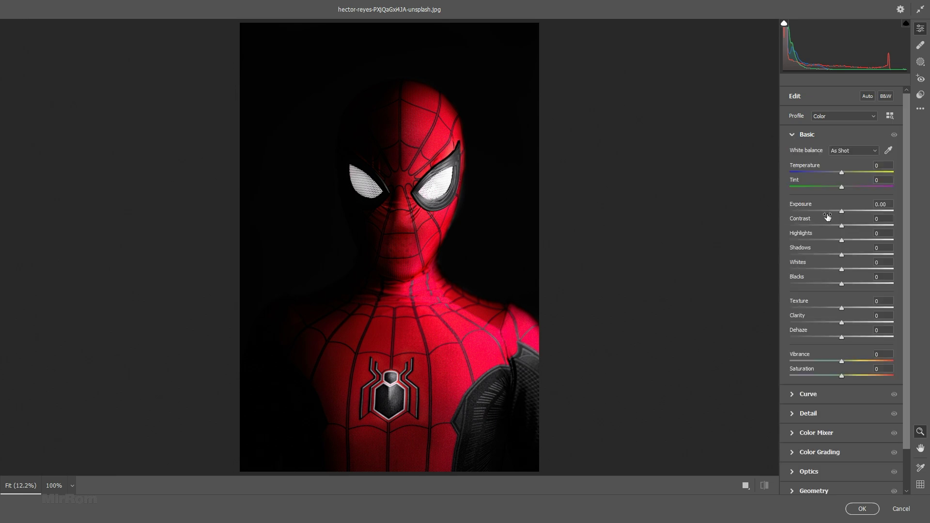
{"action": "mouse_move", "coordinate": [843, 240]}
{"action": "left_mouse_down"}
{"action": "mouse_move", "coordinate": [824, 240]}
{"action": "mouse_move", "coordinate": [843, 255]}
{"action": "left_mouse_up"}
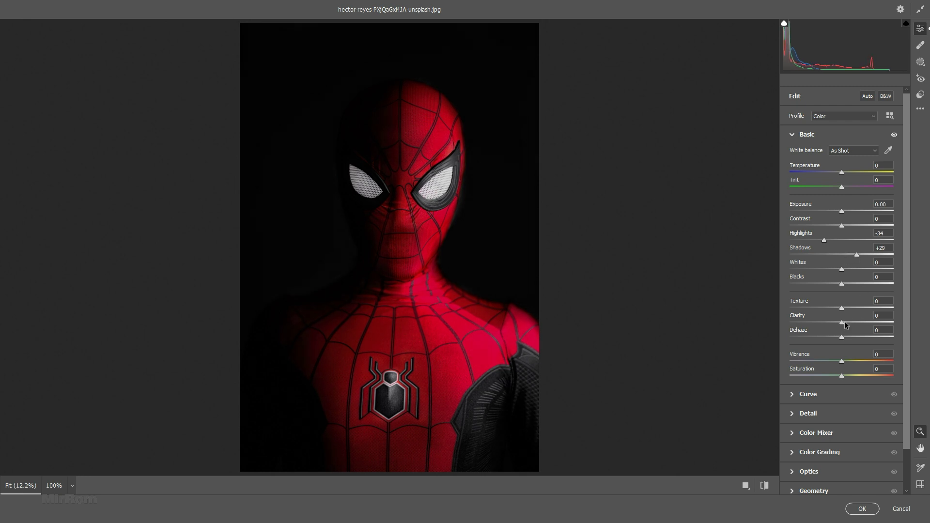
{"action": "left_click_drag", "start_coordinate": [843, 322], "coordinate": [869, 327]}
{"action": "scroll", "coordinate": [675, 331], "scroll_direction": "down", "scroll_amount": 3}
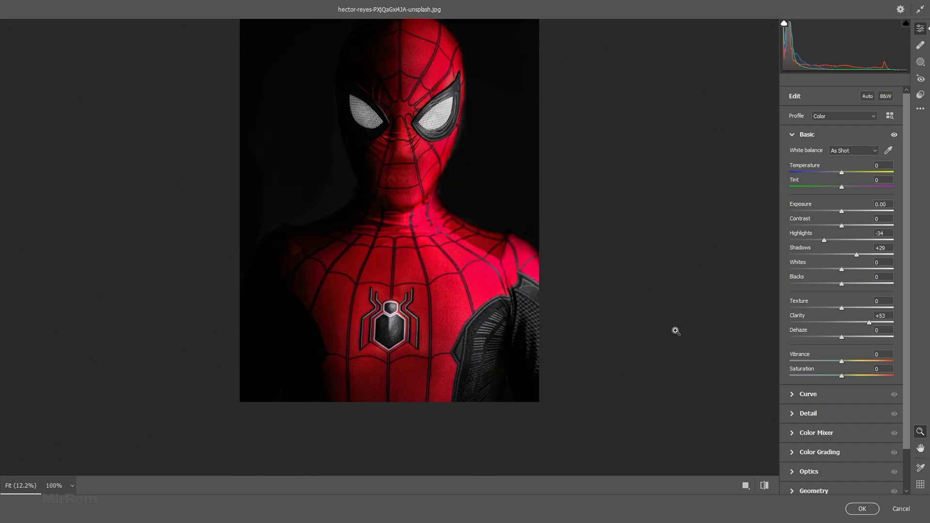
{"action": "left_click", "coordinate": [862, 508]}
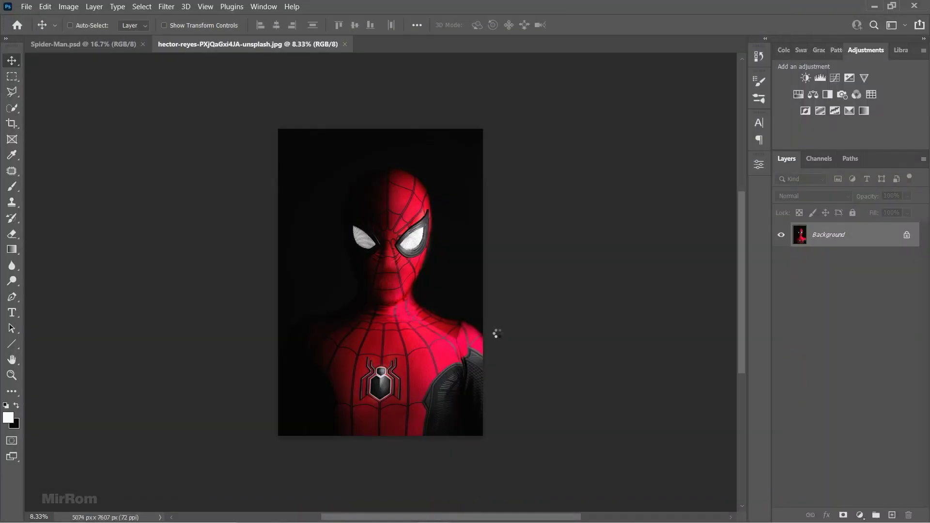
Bring the graded photo into Spider-Man.psd as Layer 1 and close the JPG unsaved
{"action": "left_click_drag", "start_coordinate": [402, 284], "coordinate": [328, 115]}
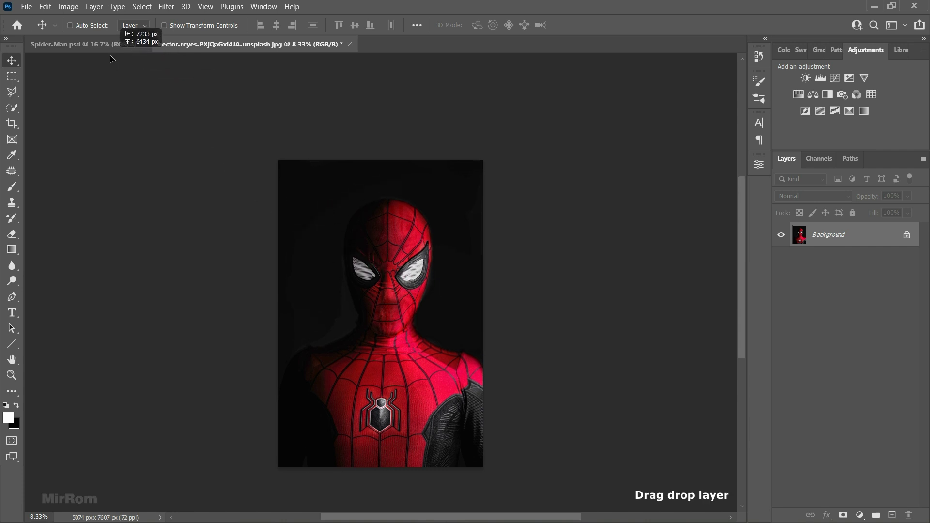
{"action": "left_click", "coordinate": [379, 44]}
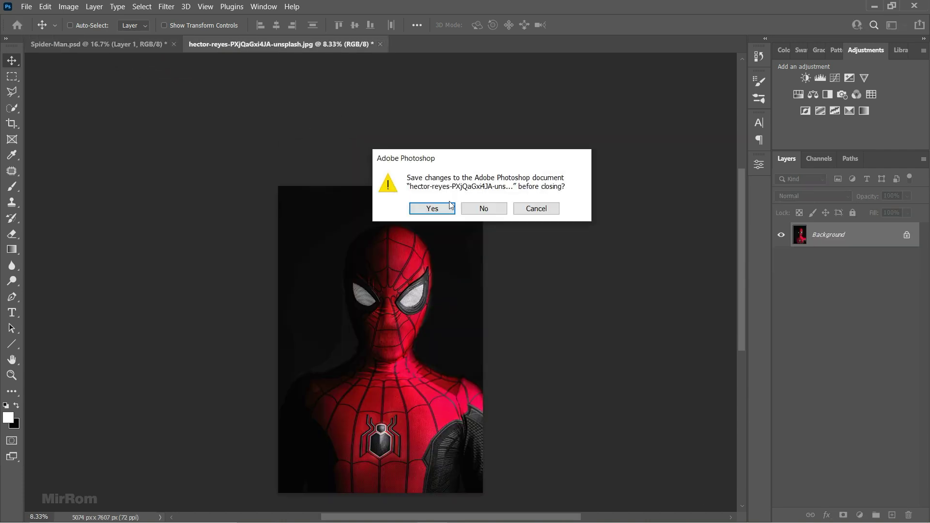
{"action": "left_click", "coordinate": [481, 209]}
{"action": "left_click_drag", "start_coordinate": [433, 248], "coordinate": [417, 267]}
Scale Layer 1 to 53% and nudge it so it fills the page
{"action": "key", "text": "ctrl+t"}
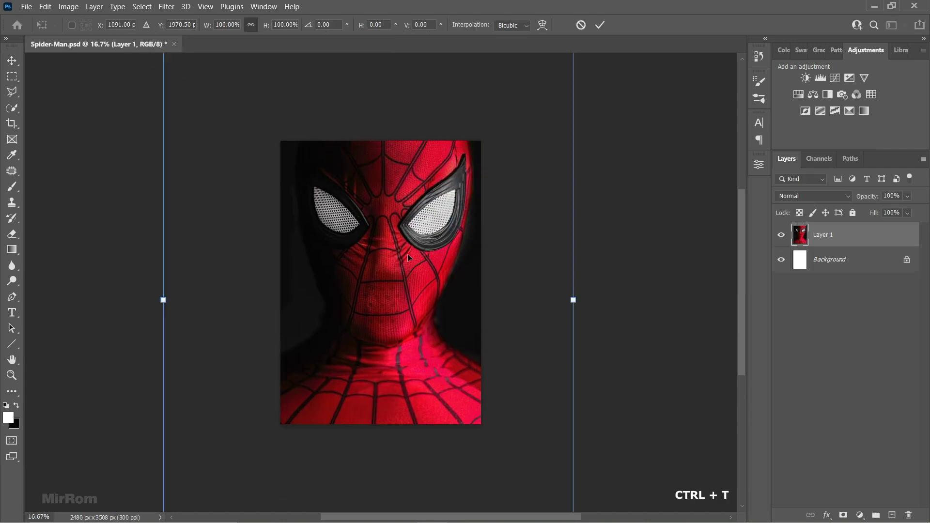
{"action": "left_click_drag", "start_coordinate": [207, 24], "coordinate": [188, 25]}
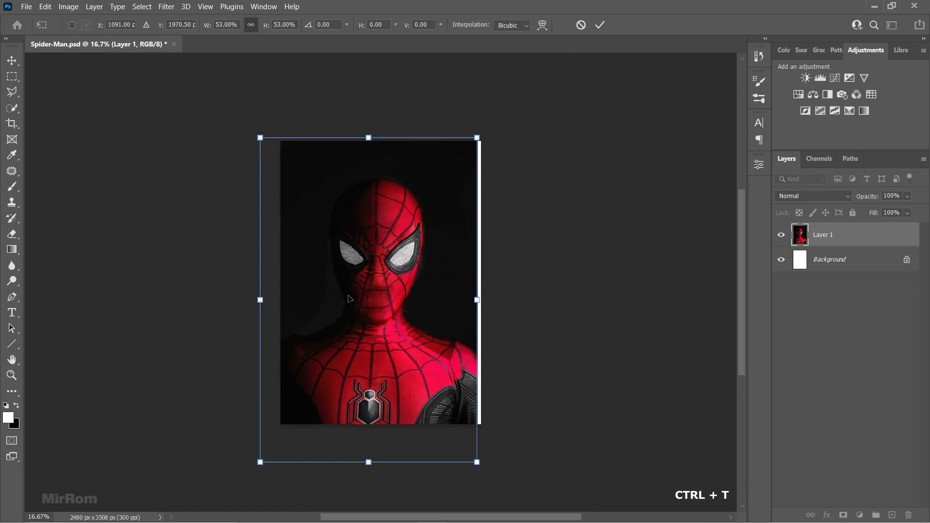
{"action": "left_click_drag", "start_coordinate": [353, 252], "coordinate": [368, 291]}
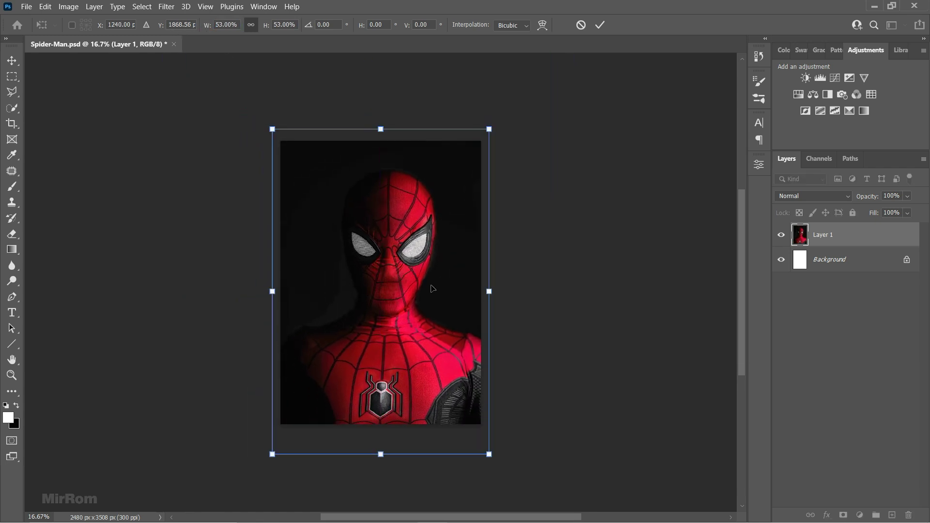
{"action": "left_click_drag", "start_coordinate": [433, 288], "coordinate": [418, 305]}
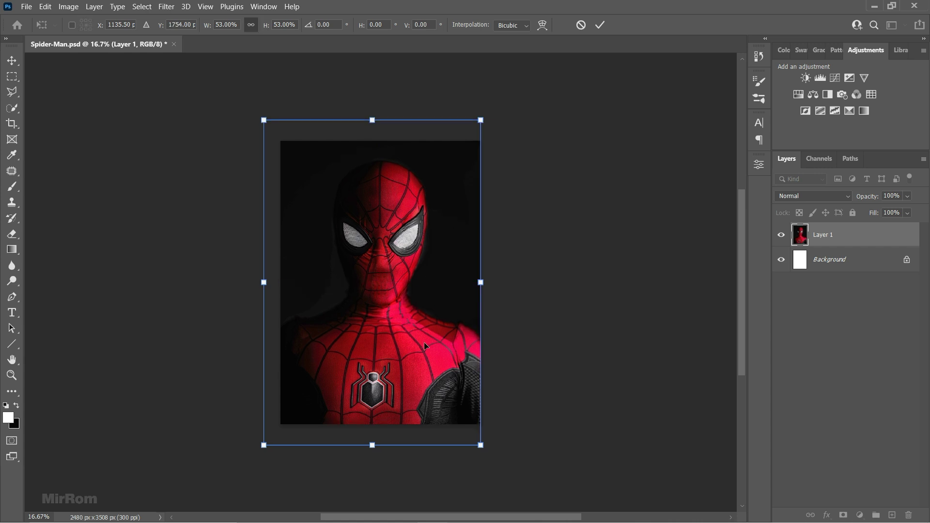
{"action": "key", "text": "Return"}
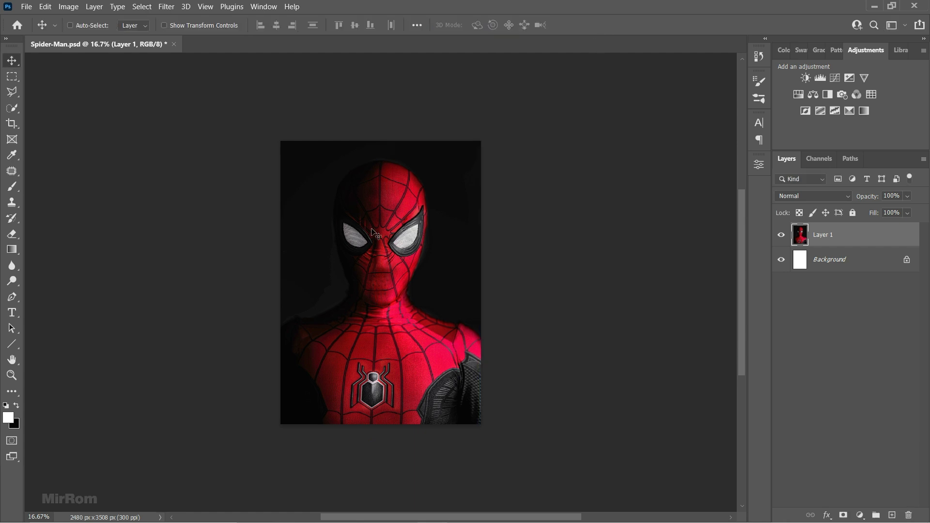
{"action": "key", "text": "Right"}
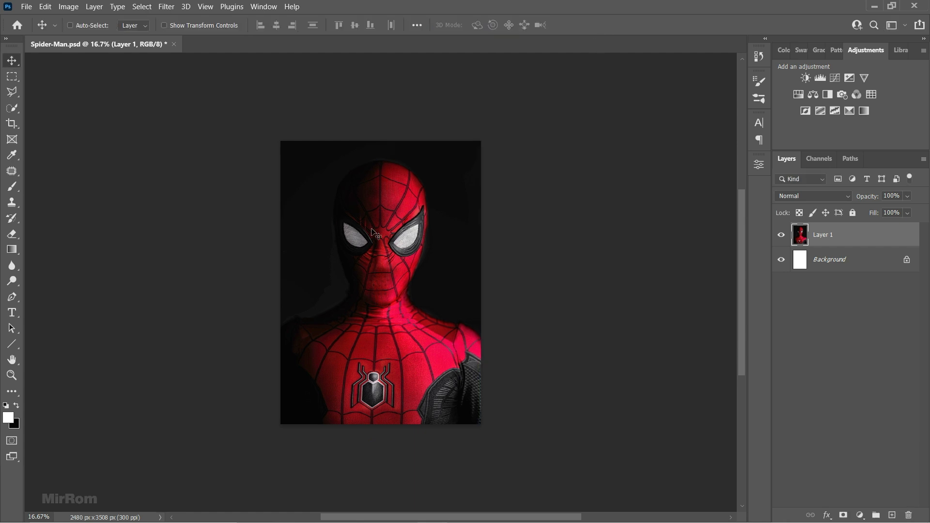
{"action": "key", "text": "Right"}
{"action": "key", "text": "Right"}
{"action": "key", "text": "Right"}
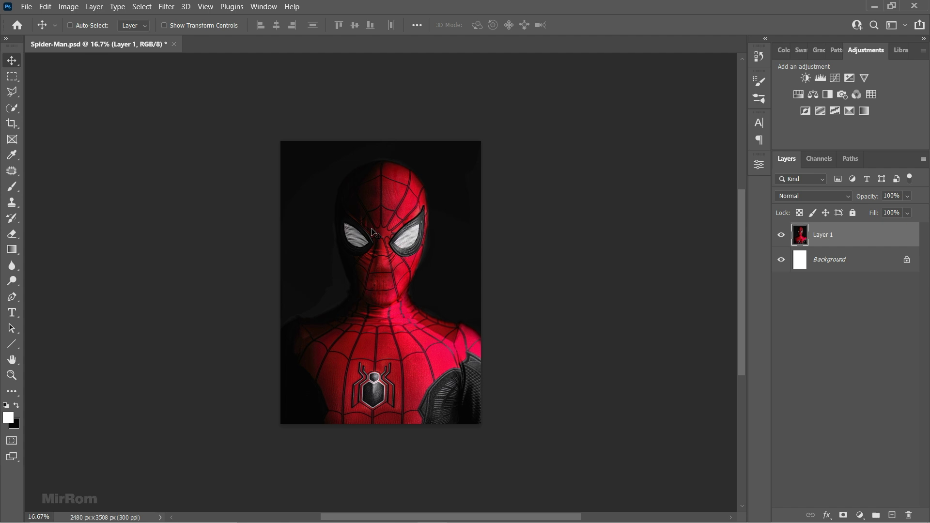
{"action": "key", "text": "Right"}
{"action": "key", "text": "Right"}
{"action": "key", "text": "Right"}
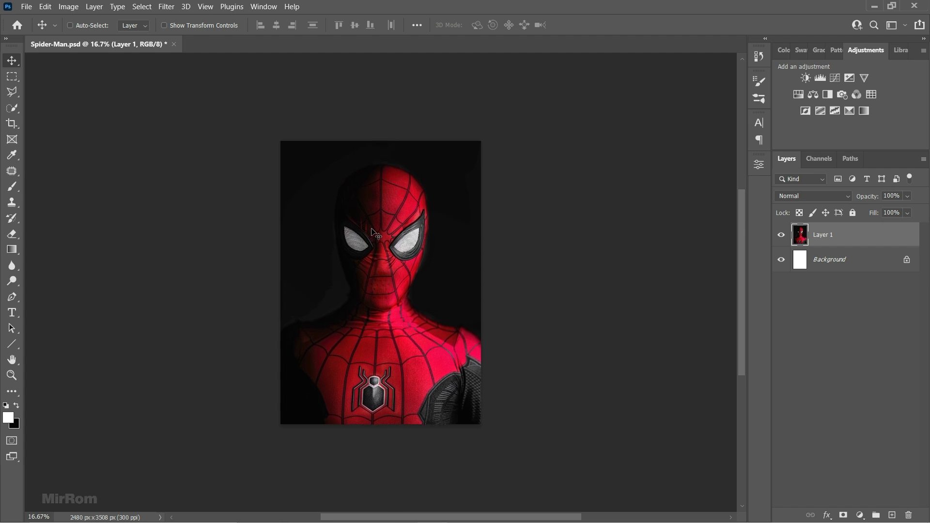
{"action": "key", "text": "Right"}
{"action": "key", "text": "ctrl+plus"}
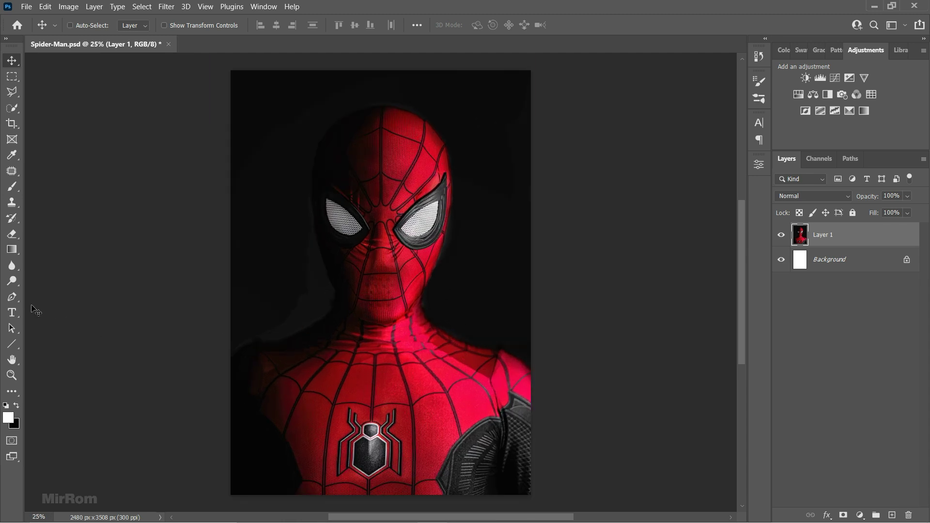
With the Pen tool, trace from the left shoulder up the neck and over the head
{"action": "right_click", "coordinate": [12, 296]}
{"action": "left_click", "coordinate": [48, 296]}
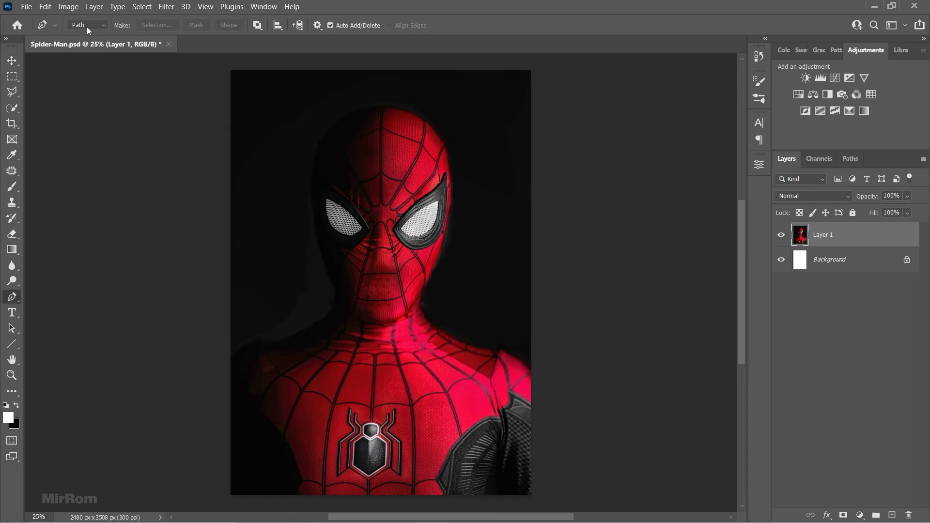
{"action": "left_click", "coordinate": [244, 368], "text": "ctrl"}
{"action": "left_click", "coordinate": [251, 361], "text": "ctrl"}
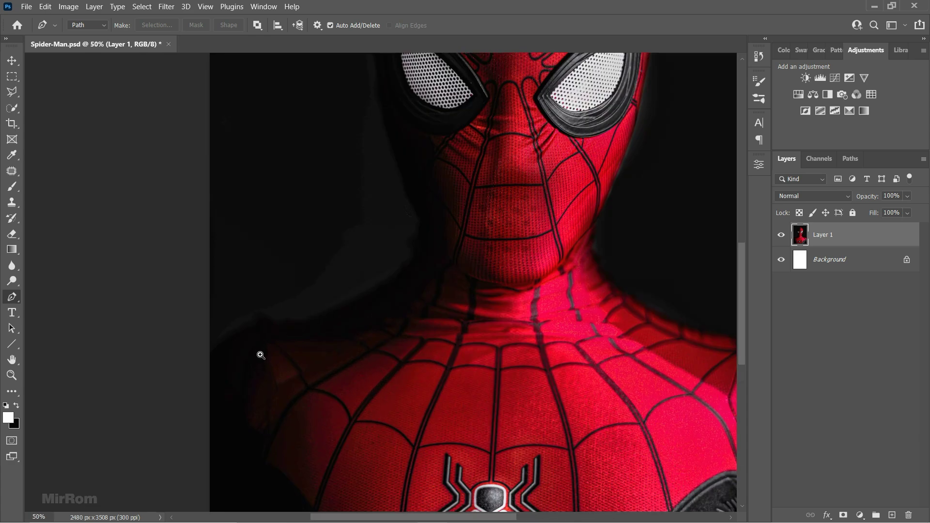
{"action": "left_click_drag", "start_coordinate": [264, 320], "coordinate": [330, 307]}
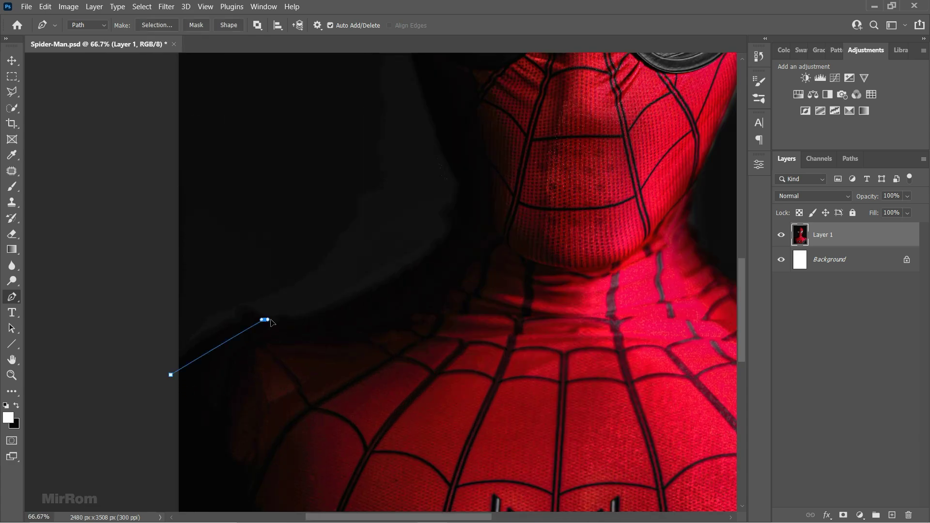
{"action": "left_click", "coordinate": [464, 188]}
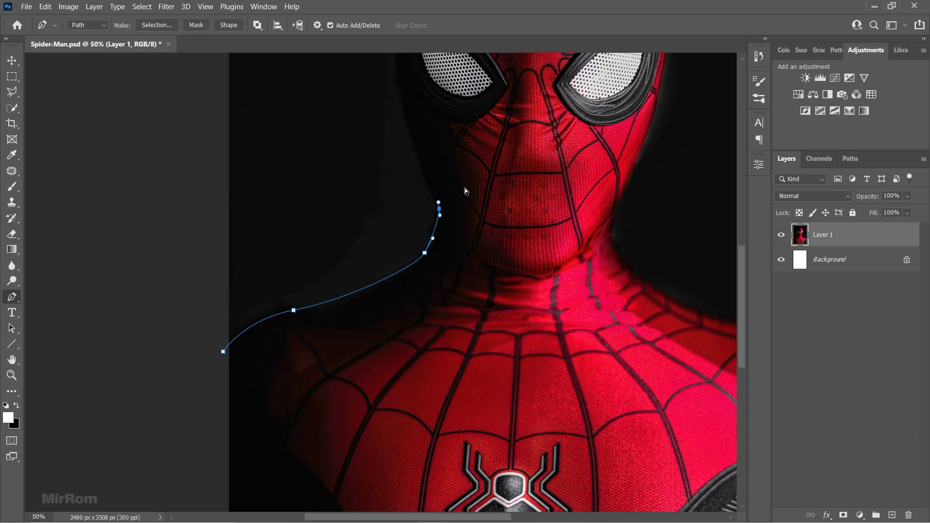
{"action": "scroll", "coordinate": [464, 188], "scroll_direction": "up", "scroll_amount": 5}
{"action": "left_click_drag", "start_coordinate": [367, 149], "coordinate": [367, 108]}
{"action": "scroll", "coordinate": [567, 128], "scroll_direction": "up", "scroll_amount": 4}
{"action": "left_click_drag", "start_coordinate": [566, 123], "coordinate": [581, 124]}
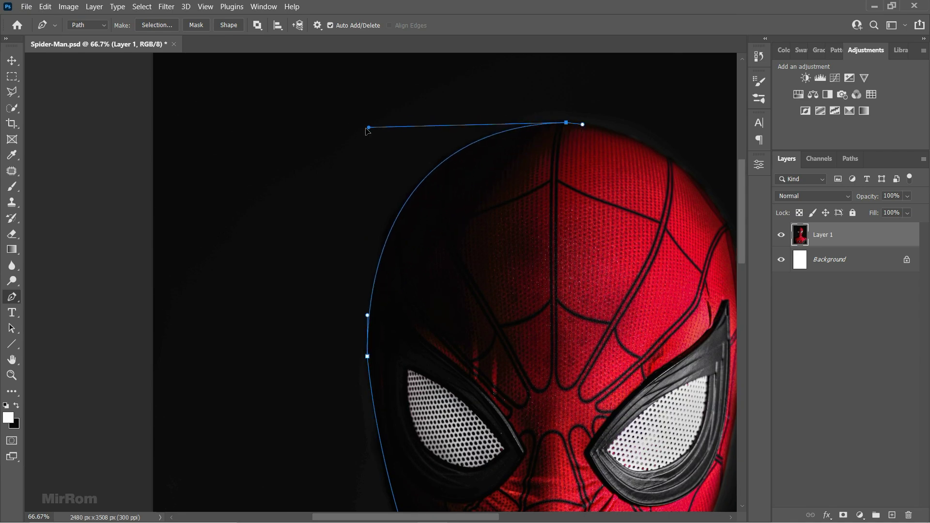
Continue the path down the mask's right edge, right neck and right shoulder
{"action": "scroll", "coordinate": [571, 128], "scroll_direction": "right", "scroll_amount": 4}
{"action": "left_click_drag", "start_coordinate": [621, 275], "coordinate": [605, 129]}
{"action": "scroll", "coordinate": [605, 193], "scroll_direction": "down", "scroll_amount": 3}
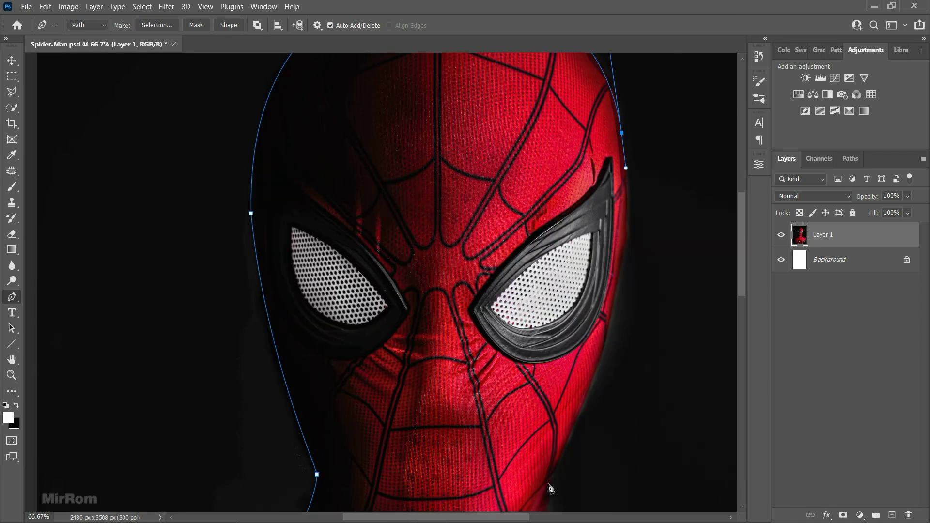
{"action": "left_click_drag", "start_coordinate": [552, 476], "coordinate": [542, 502]}
{"action": "scroll", "coordinate": [581, 315], "scroll_direction": "down", "scroll_amount": 6}
{"action": "left_click_drag", "start_coordinate": [581, 310], "coordinate": [612, 352]}
{"action": "key", "text": "ctrl+z"}
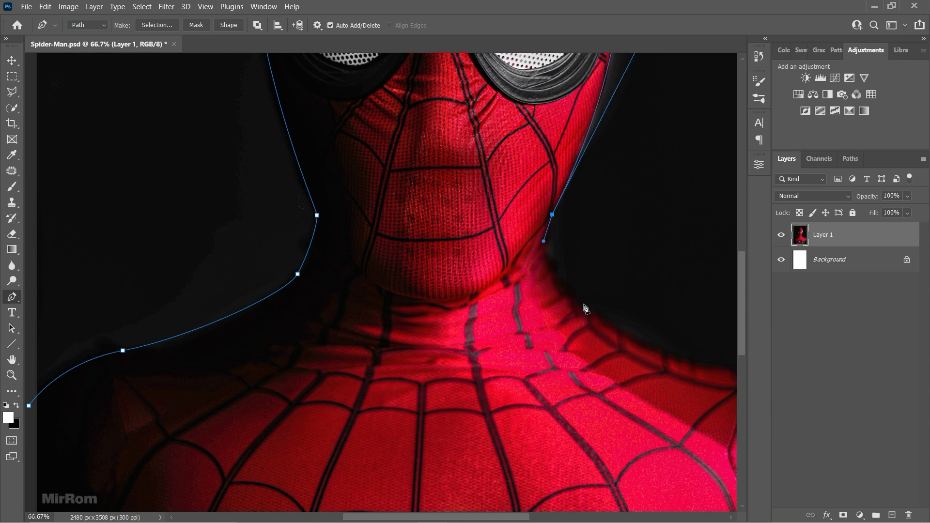
{"action": "left_click_drag", "start_coordinate": [584, 304], "coordinate": [624, 334]}
{"action": "scroll", "coordinate": [581, 314], "scroll_direction": "right", "scroll_amount": 5}
{"action": "left_click_drag", "start_coordinate": [602, 372], "coordinate": [643, 381]}
{"action": "left_click_drag", "start_coordinate": [701, 435], "coordinate": [704, 441]}
Add outer corner anchors around the background and close the path at the left shoulder
{"action": "key", "text": "ctrl+minus"}
{"action": "key", "text": "ctrl+minus"}
{"action": "key", "text": "ctrl+minus"}
{"action": "left_click", "coordinate": [588, 200]}
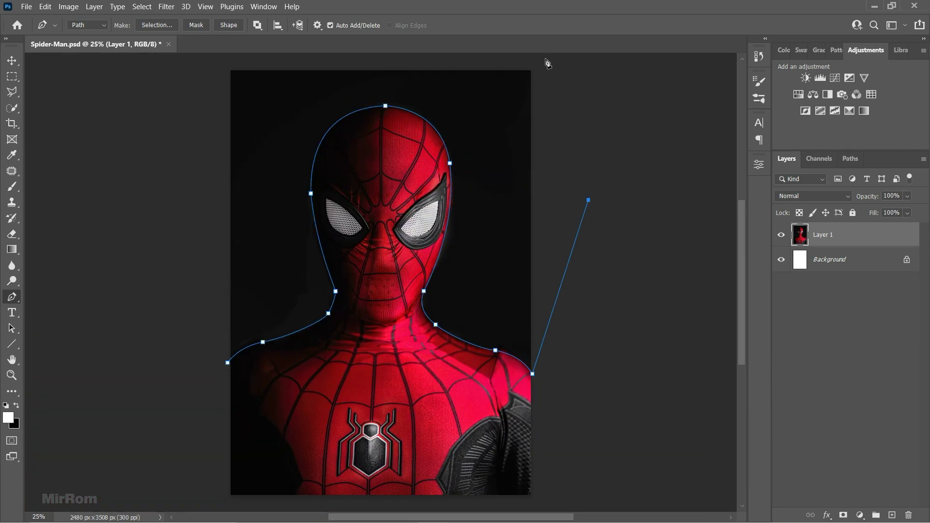
{"action": "left_click", "coordinate": [545, 58]}
{"action": "left_click", "coordinate": [212, 59]}
{"action": "left_click", "coordinate": [167, 297]}
{"action": "left_click", "coordinate": [227, 362]}
Turn the path into a selection, mask Layer 1 with it and invert the mask
{"action": "right_click", "coordinate": [480, 125]}
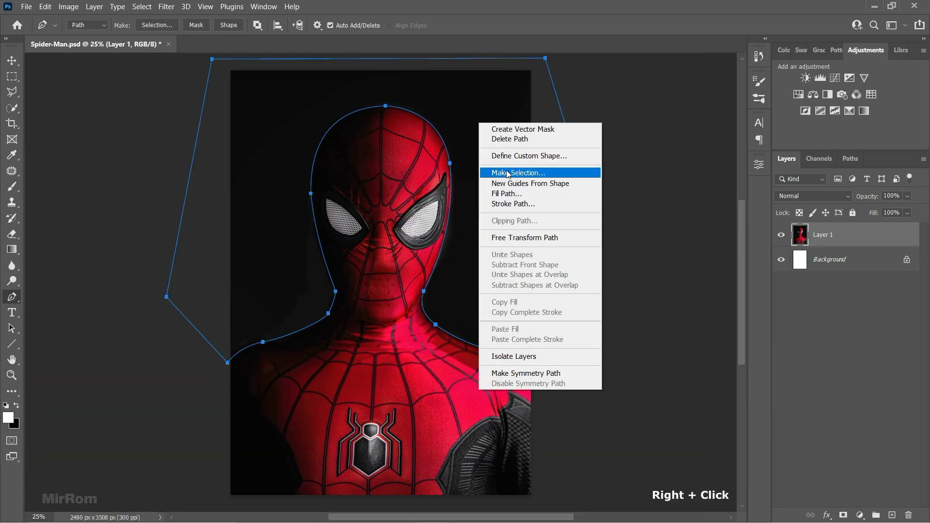
{"action": "left_click", "coordinate": [565, 174]}
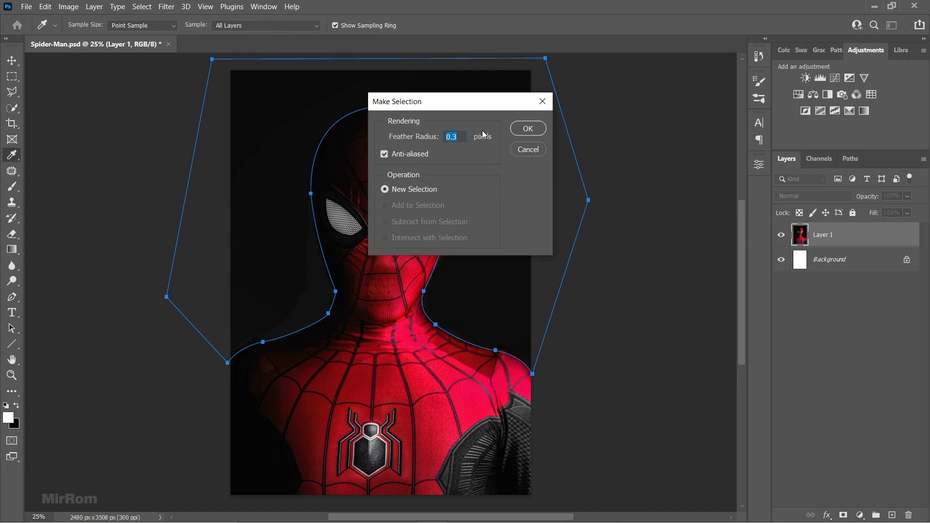
{"action": "left_click", "coordinate": [521, 128]}
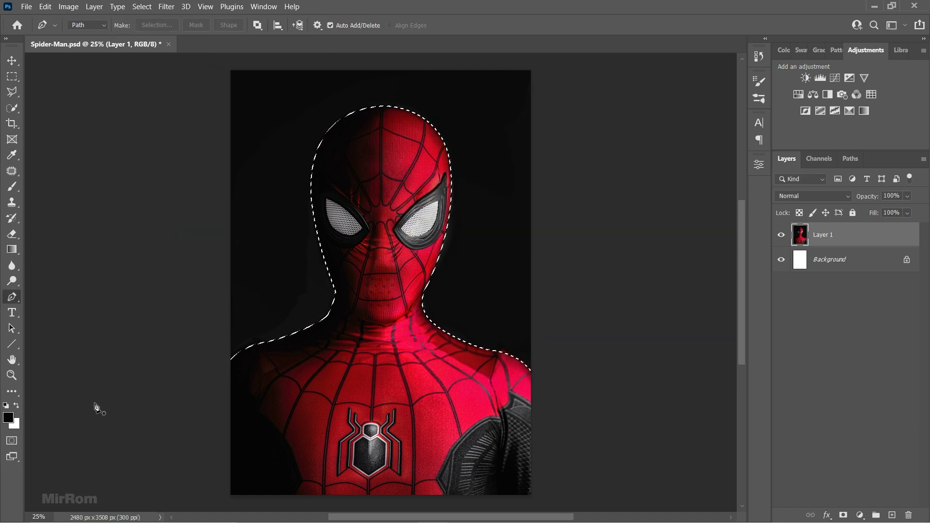
{"action": "left_click", "coordinate": [845, 515], "text": "alt"}
{"action": "key", "text": "ctrl+i"}
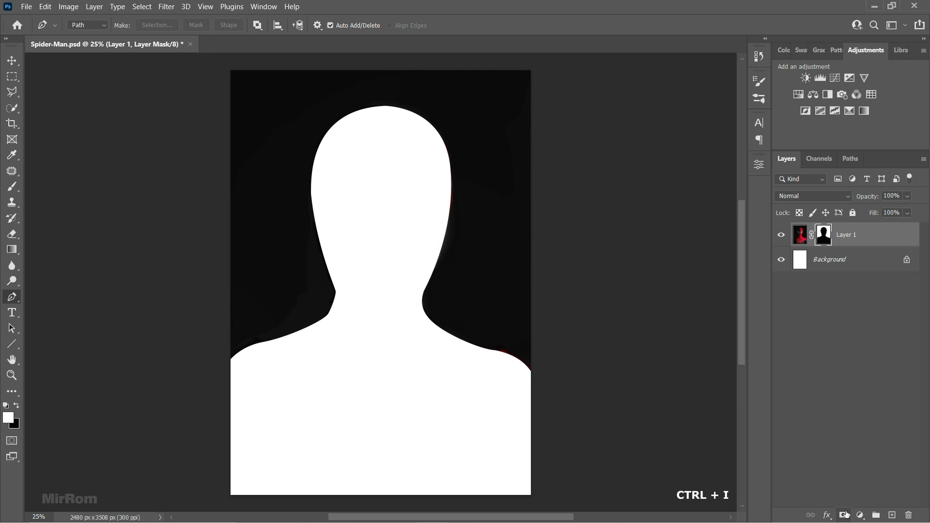
{"action": "key", "text": "v"}
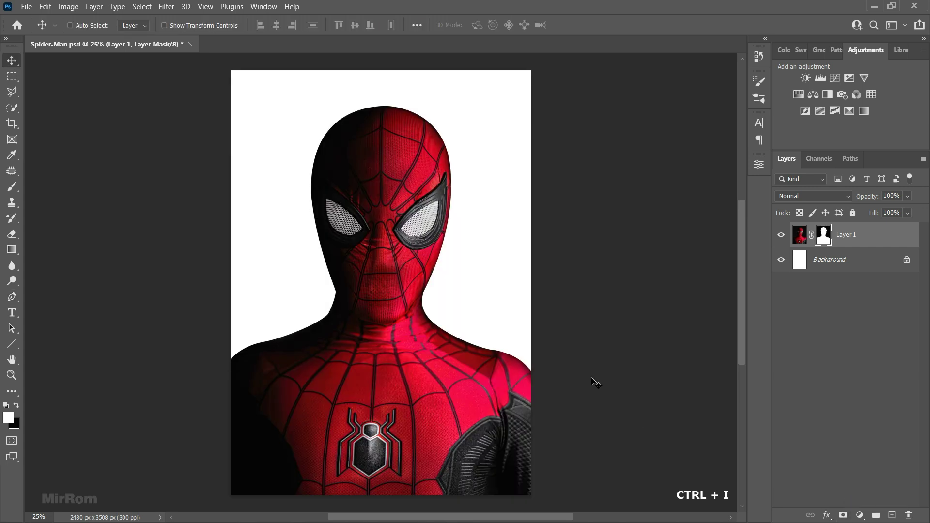
{"action": "left_click", "coordinate": [800, 235]}
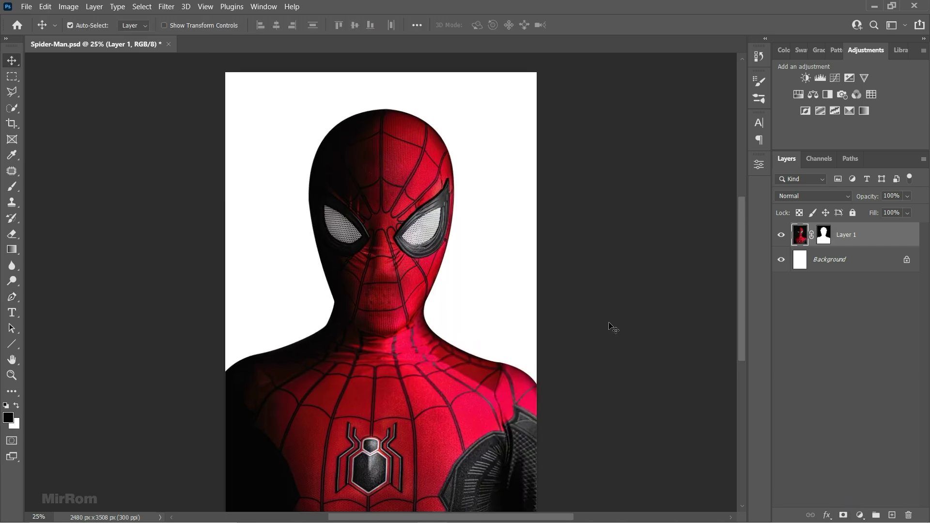
{"action": "scroll", "coordinate": [611, 327], "scroll_direction": "down", "scroll_amount": 1}
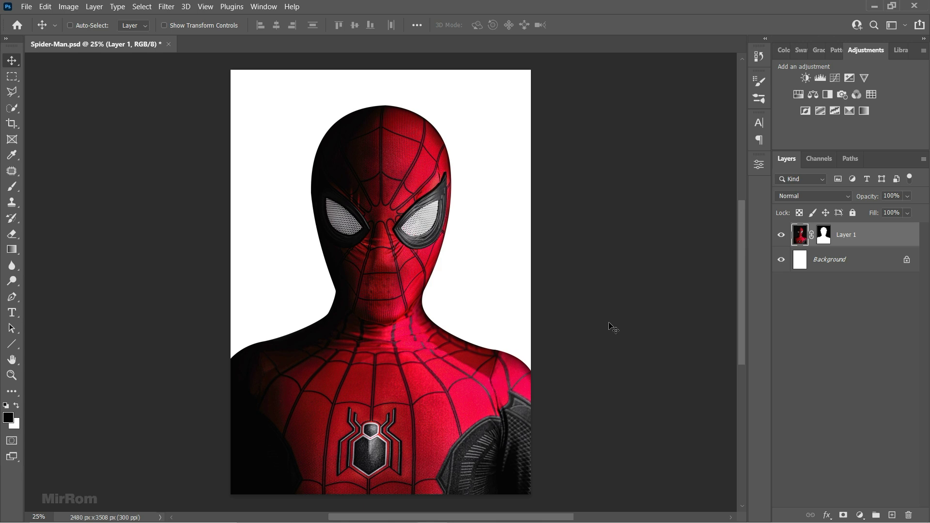
Bring the oxa-roxa rust texture in as Layer 2 beneath Layer 1
{"action": "key", "text": "alt+f"}
{"action": "key", "text": "o"}
{"action": "key", "text": "Left"}
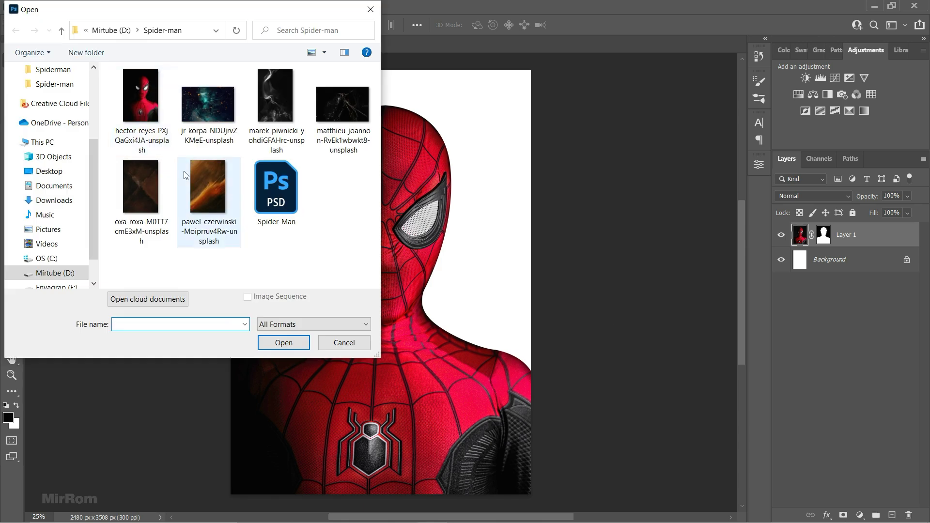
{"action": "key", "text": "Left"}
{"action": "left_click", "coordinate": [285, 342]}
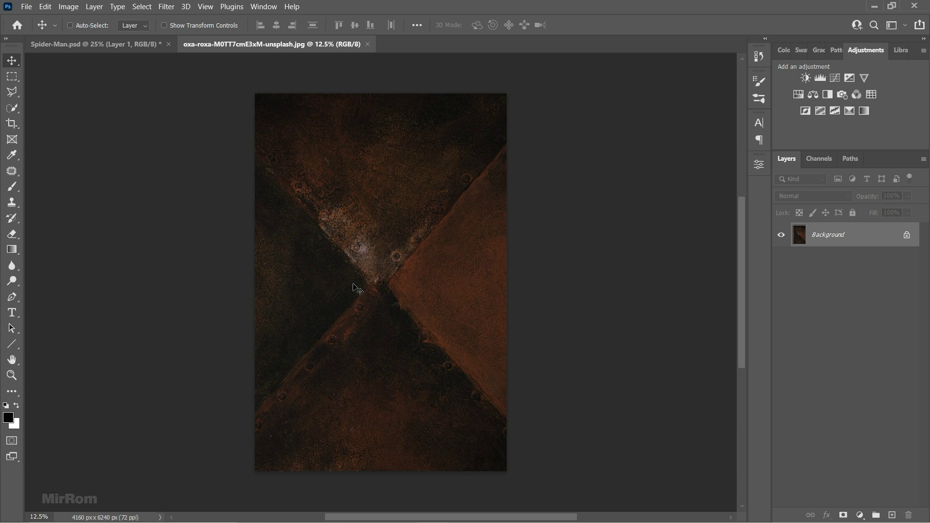
{"action": "left_click_drag", "start_coordinate": [361, 275], "coordinate": [381, 281]}
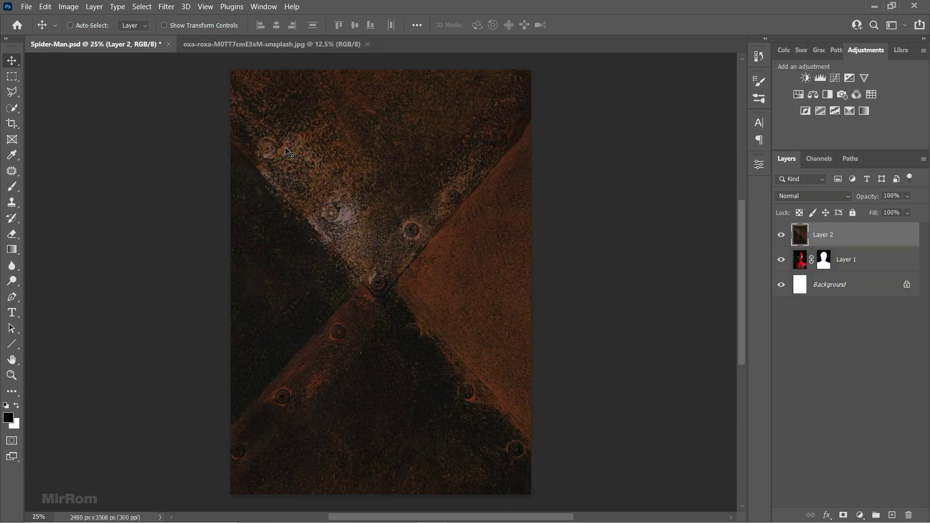
{"action": "left_click", "coordinate": [367, 44]}
{"action": "left_click_drag", "start_coordinate": [825, 236], "coordinate": [823, 269]}
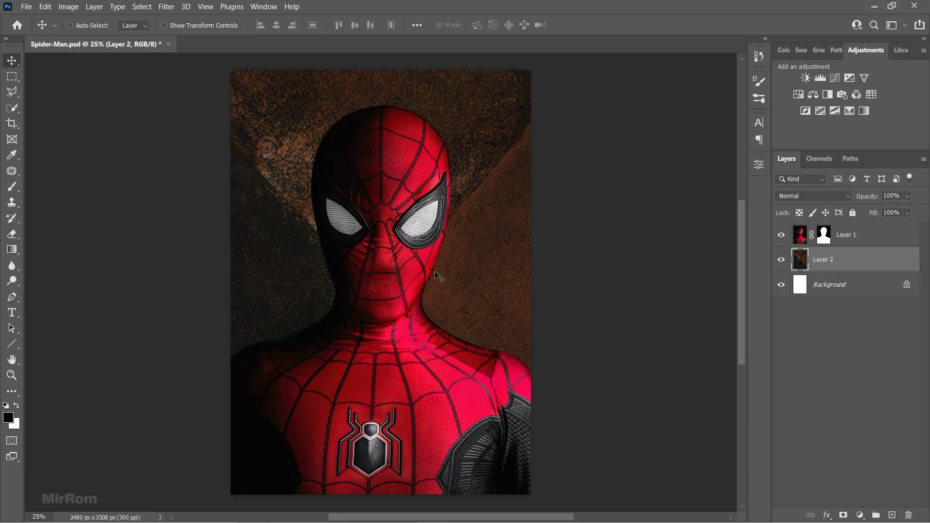
Scale the rust texture down to about 71% and reposition it
{"action": "key", "text": "ctrl+t"}
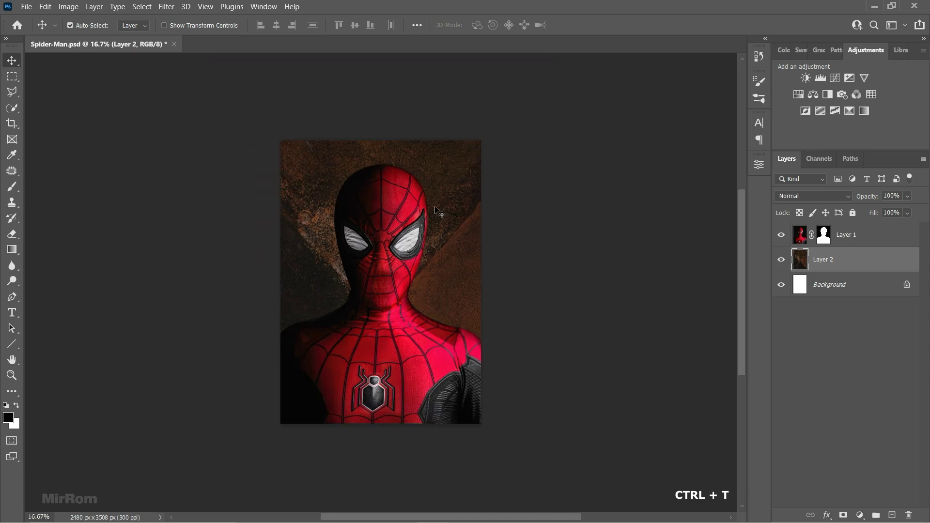
{"action": "left_click_drag", "start_coordinate": [544, 56], "coordinate": [498, 120]}
{"action": "left_click_drag", "start_coordinate": [472, 165], "coordinate": [465, 168]}
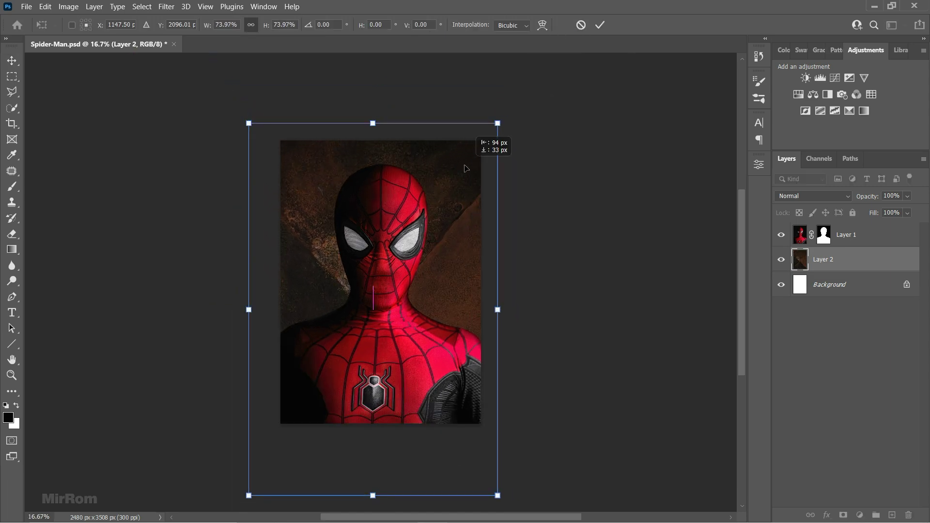
{"action": "left_click_drag", "start_coordinate": [497, 124], "coordinate": [492, 127]}
{"action": "mouse_move", "coordinate": [459, 169]}
{"action": "left_mouse_down"}
{"action": "mouse_move", "coordinate": [466, 193]}
{"action": "mouse_move", "coordinate": [373, 176]}
{"action": "left_mouse_up"}
Commit the texture resize and clip an S-shaped Curves 1 adjustment to Layer 2
{"action": "left_click", "coordinate": [600, 25]}
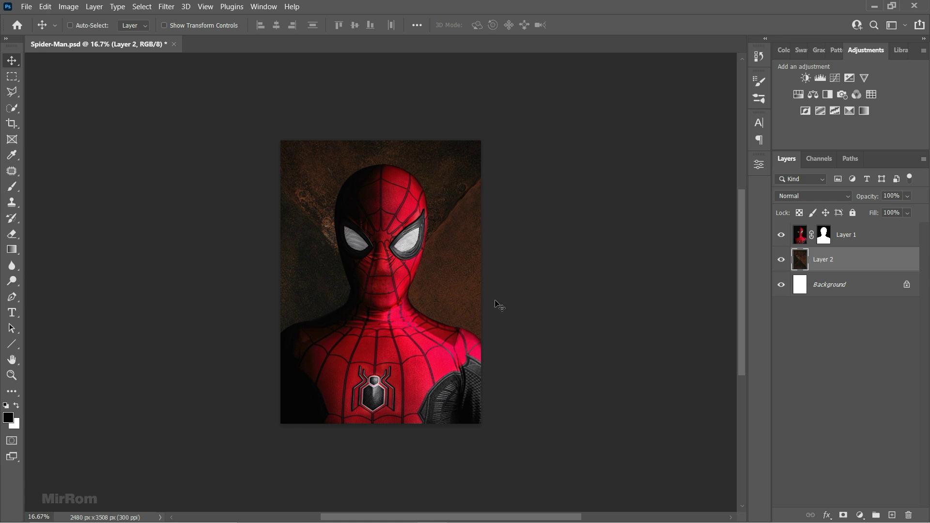
{"action": "left_click", "coordinate": [834, 78]}
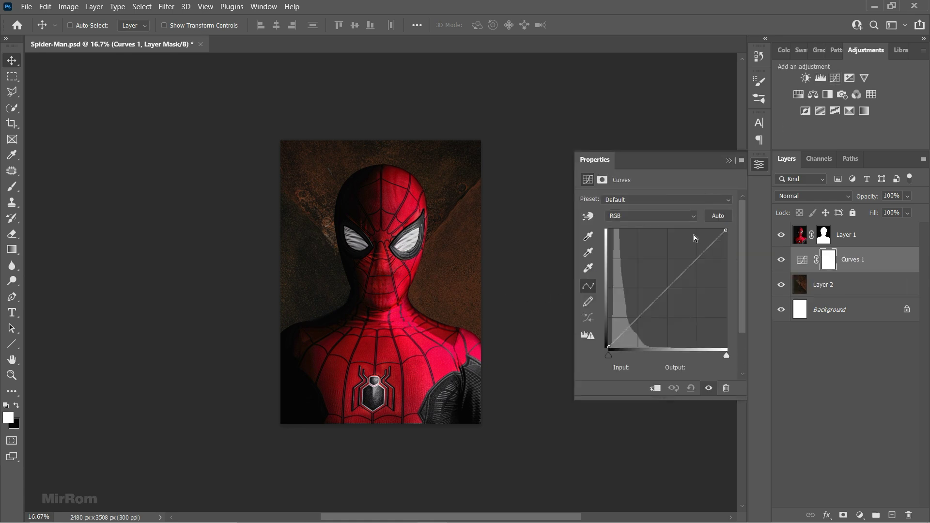
{"action": "left_click", "coordinate": [657, 388]}
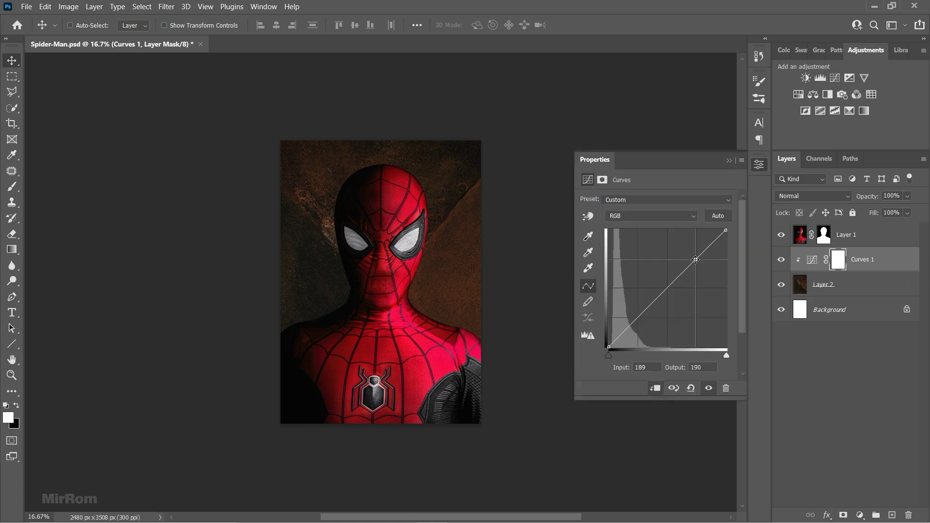
{"action": "left_click_drag", "start_coordinate": [696, 260], "coordinate": [691, 248]}
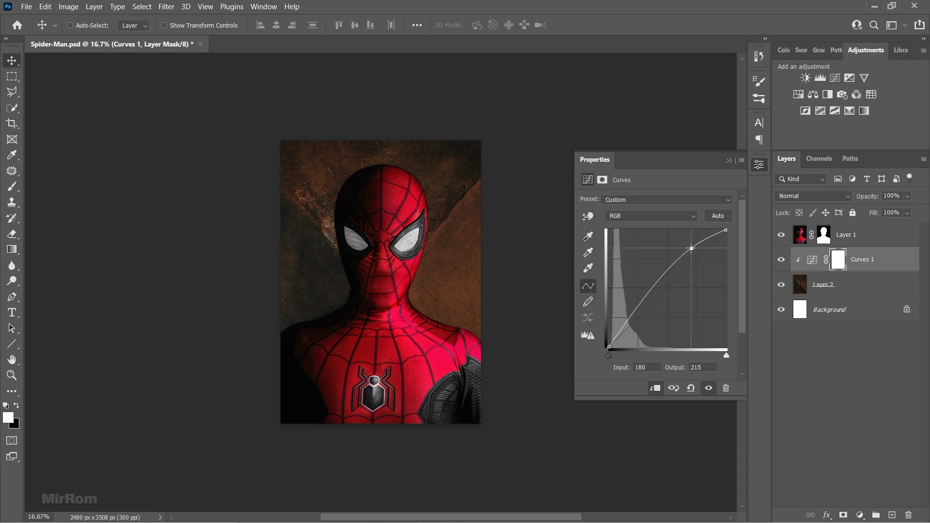
{"action": "left_click_drag", "start_coordinate": [647, 298], "coordinate": [644, 309]}
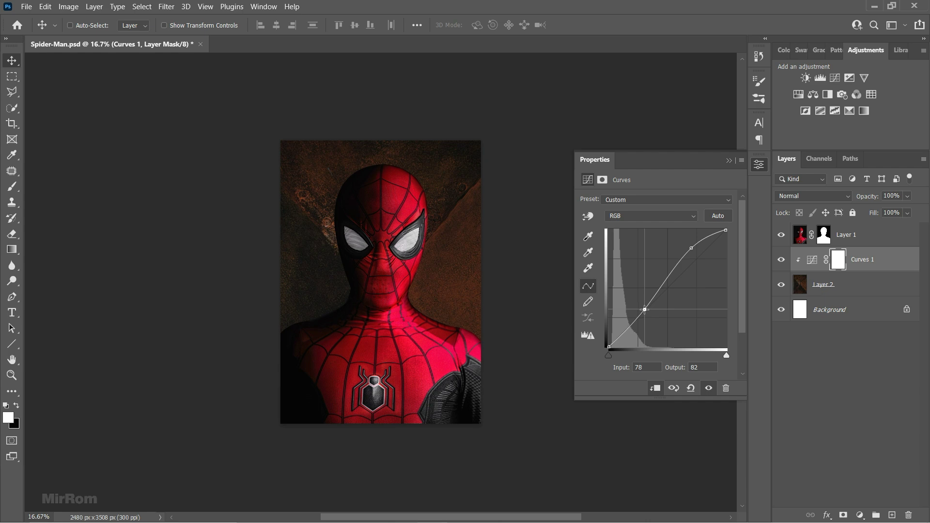
{"action": "left_click_drag", "start_coordinate": [644, 310], "coordinate": [646, 311]}
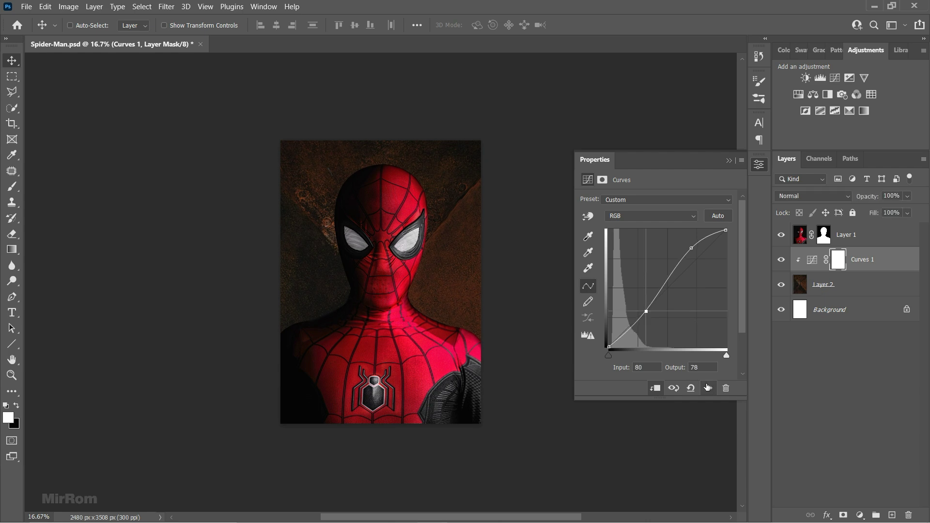
{"action": "left_click", "coordinate": [651, 213]}
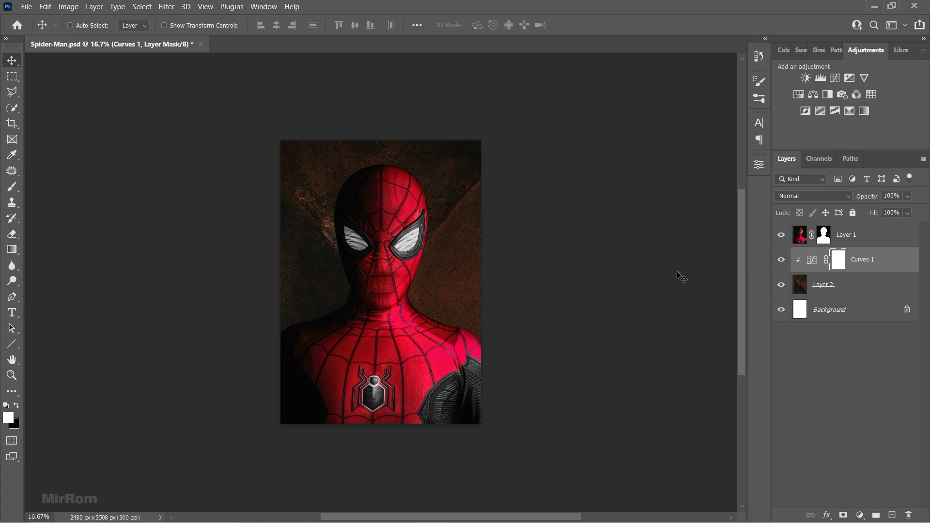
Add a Brightness/Contrast adjustment clipped to Layer 1 with raised brightness
{"action": "left_click", "coordinate": [858, 238]}
{"action": "left_click", "coordinate": [805, 78]}
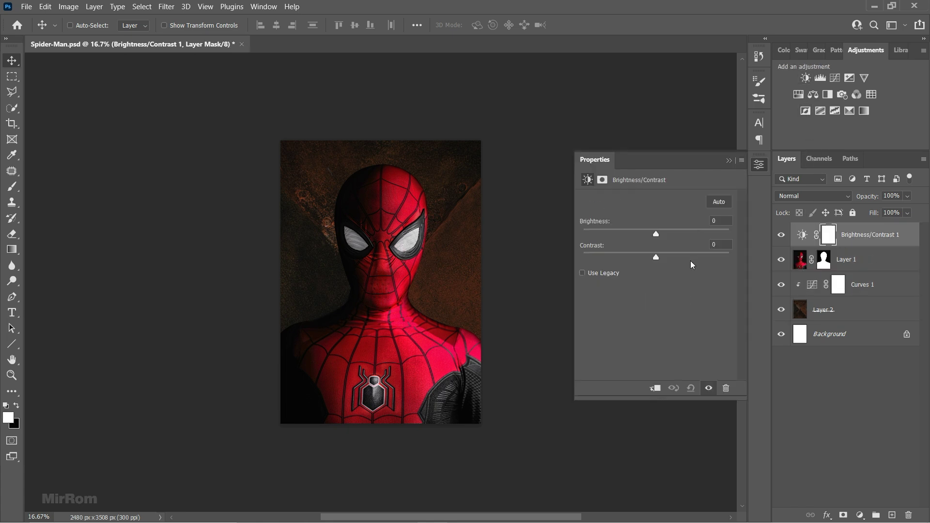
{"action": "left_click", "coordinate": [655, 388]}
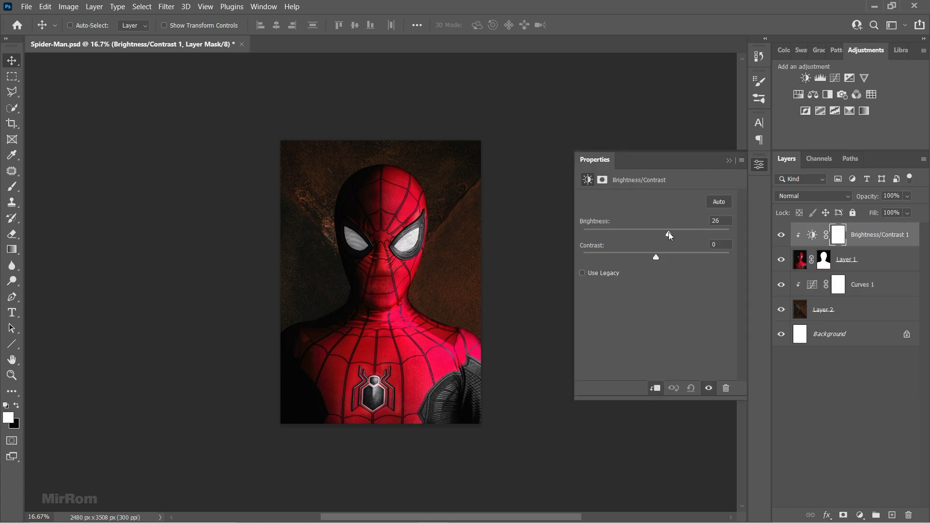
{"action": "mouse_move", "coordinate": [658, 232]}
{"action": "left_mouse_down"}
{"action": "mouse_move", "coordinate": [671, 232]}
{"action": "mouse_move", "coordinate": [624, 257]}
{"action": "left_mouse_up"}
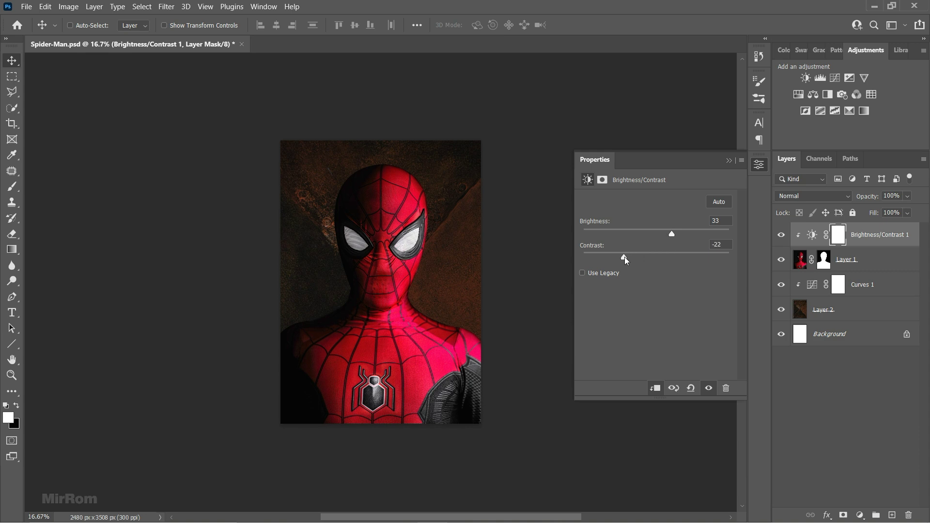
{"action": "left_click", "coordinate": [707, 388]}
{"action": "left_click", "coordinate": [707, 388]}
{"action": "left_click", "coordinate": [728, 160]}
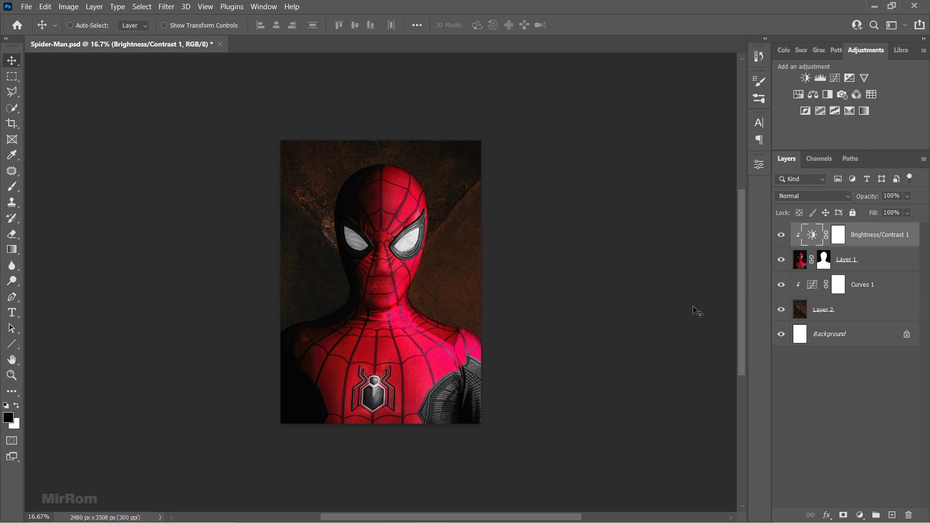
Split the Underlying Layer blend sliders to spare the darkest shadows, then save
{"action": "left_click", "coordinate": [826, 515]}
{"action": "left_click", "coordinate": [833, 385]}
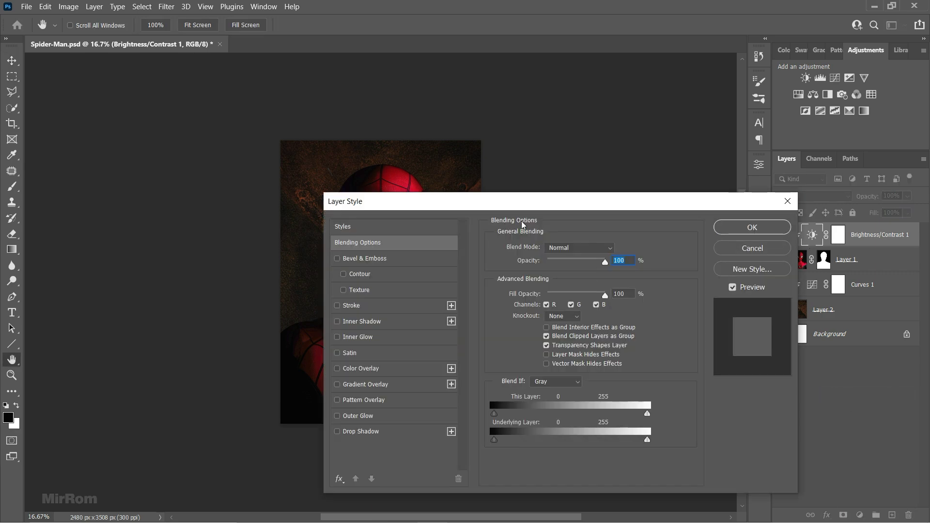
{"action": "left_click_drag", "start_coordinate": [428, 521], "coordinate": [475, 520]}
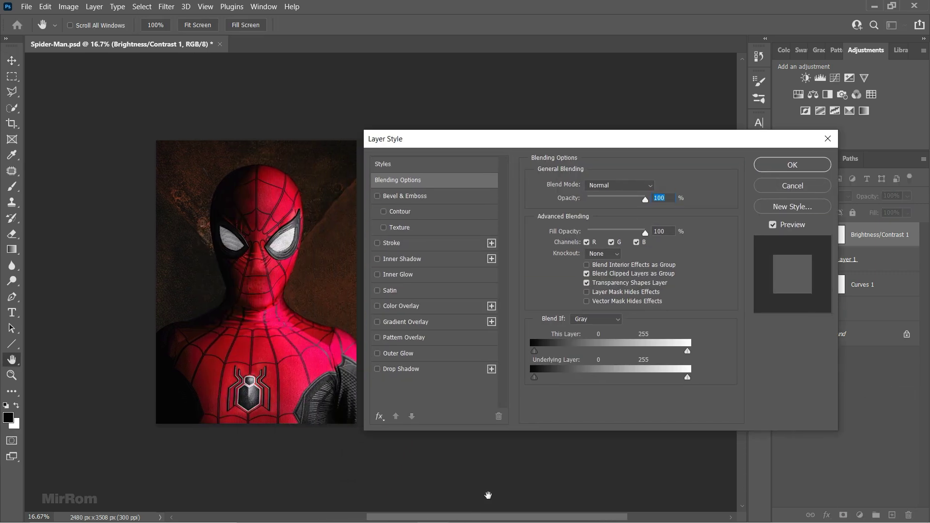
{"action": "left_click_drag", "start_coordinate": [688, 380], "coordinate": [669, 380]}
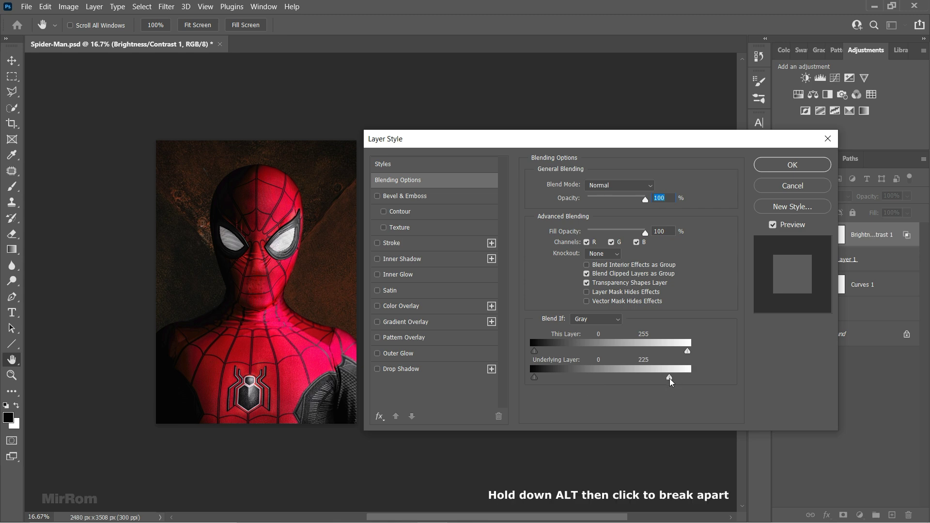
{"action": "left_click_drag", "start_coordinate": [534, 378], "coordinate": [560, 380]}
{"action": "mouse_move", "coordinate": [668, 385]}
{"action": "left_mouse_down"}
{"action": "mouse_move", "coordinate": [544, 381]}
{"action": "mouse_move", "coordinate": [577, 381]}
{"action": "left_mouse_up"}
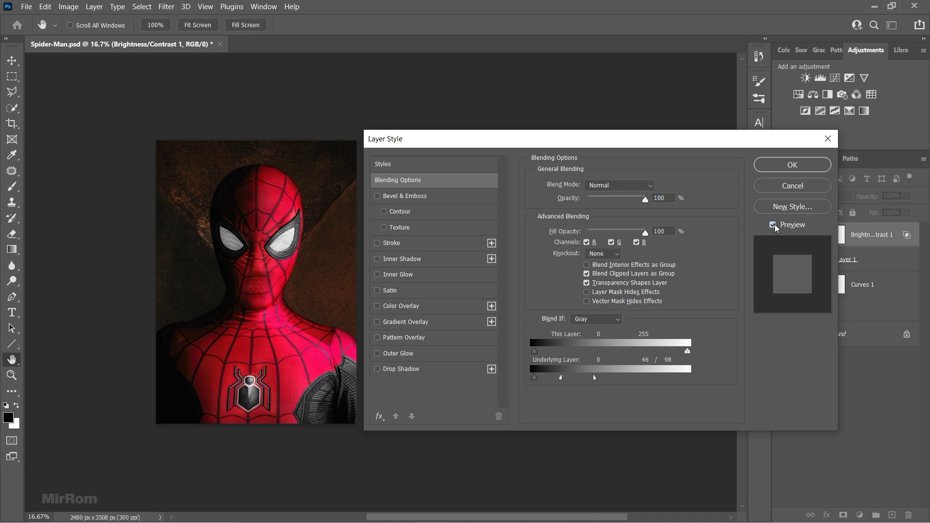
{"action": "left_click", "coordinate": [791, 165]}
{"action": "key", "text": "ctrl+plus"}
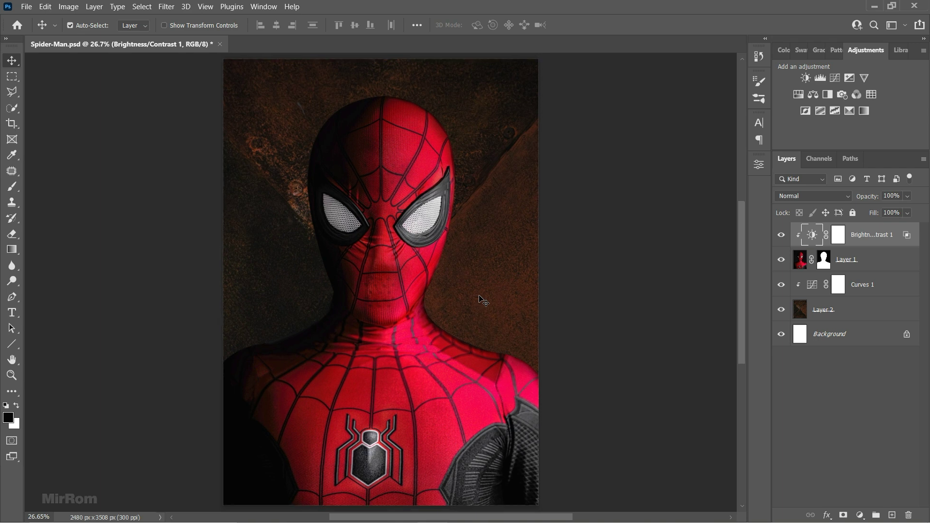
{"action": "key", "text": "ctrl+s"}
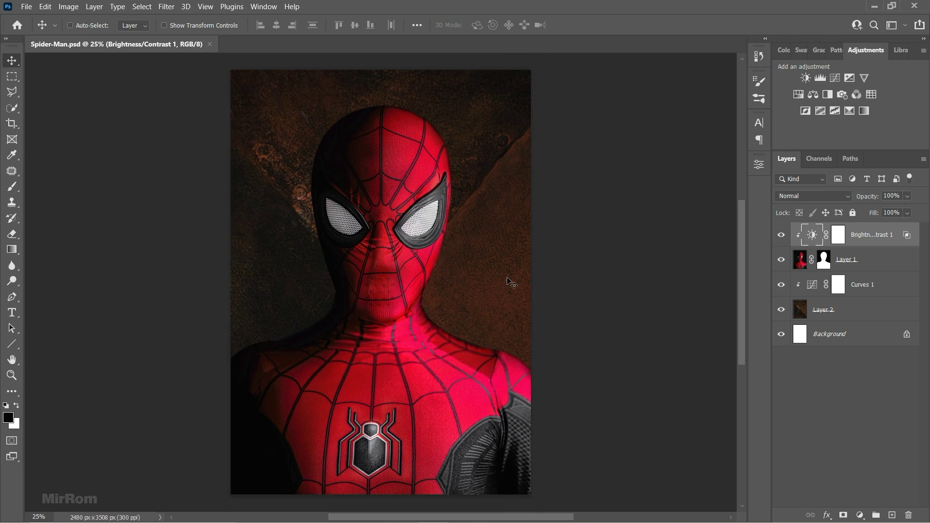
Bring the orange fluid image into the poster as Layer 3 above Curves 1
{"action": "left_click", "coordinate": [812, 289]}
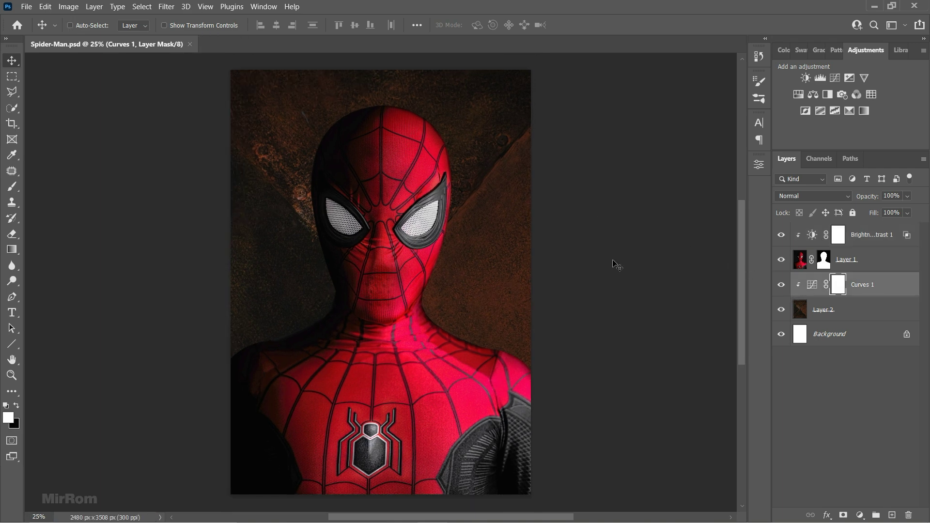
{"action": "left_click", "coordinate": [26, 6]}
{"action": "left_click", "coordinate": [29, 24]}
{"action": "double_click", "coordinate": [203, 189]}
{"action": "left_click_drag", "start_coordinate": [301, 202], "coordinate": [382, 71]}
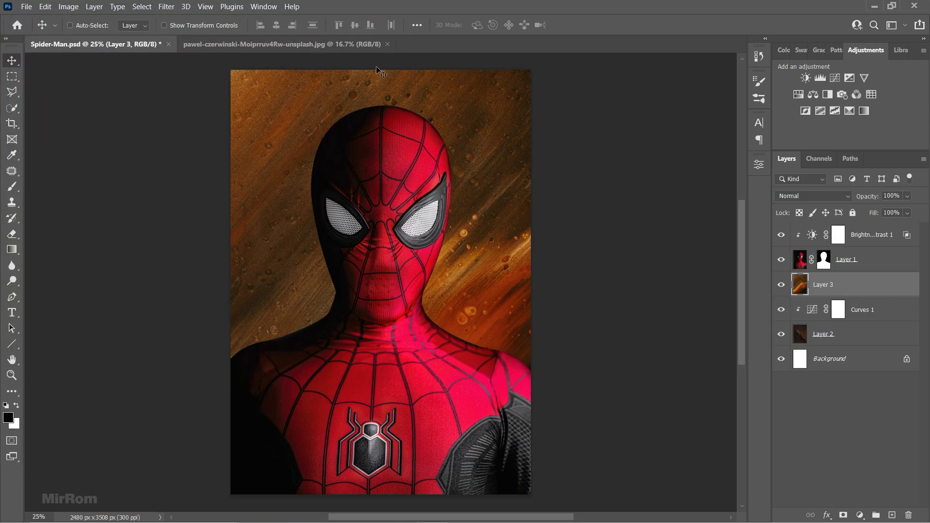
{"action": "key", "text": "ctrl+w"}
{"action": "key", "text": "ctrl+minus"}
{"action": "key", "text": "ctrl+minus"}
Flip Layer 3 horizontally, move it up, and warp the streaks into a curve
{"action": "key", "text": "ctrl+t"}
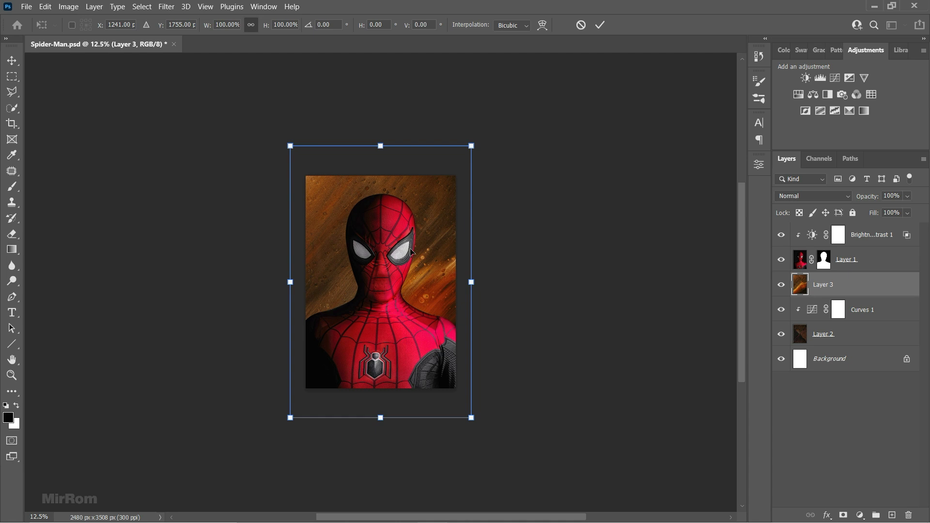
{"action": "right_click", "coordinate": [421, 229]}
{"action": "left_click", "coordinate": [455, 465]}
{"action": "mouse_move", "coordinate": [438, 369]}
{"action": "left_mouse_down"}
{"action": "mouse_move", "coordinate": [422, 278]}
{"action": "mouse_move", "coordinate": [418, 295]}
{"action": "left_mouse_up"}
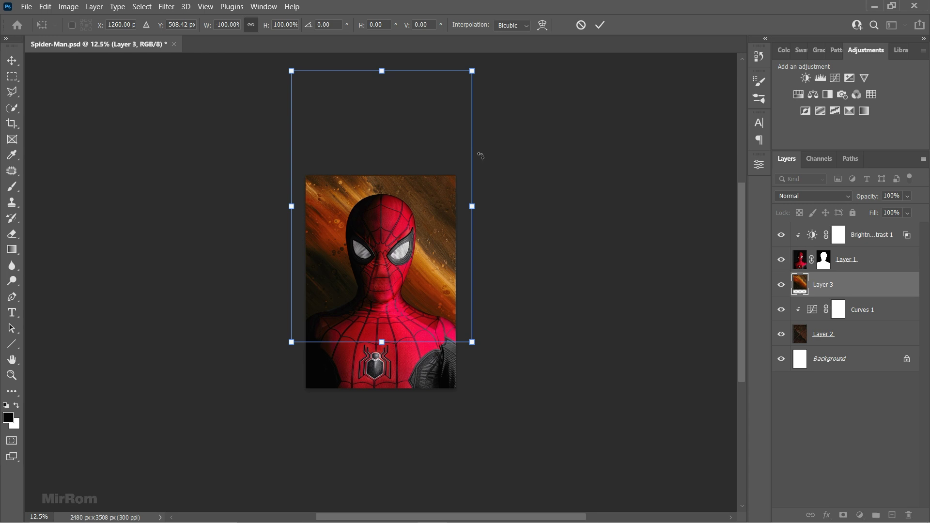
{"action": "left_click", "coordinate": [541, 25]}
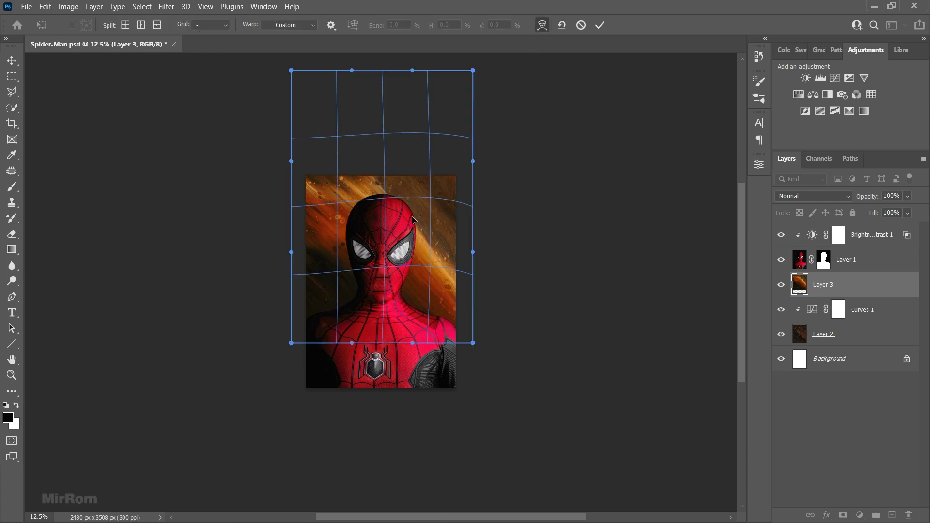
{"action": "left_click_drag", "start_coordinate": [338, 282], "coordinate": [335, 286]}
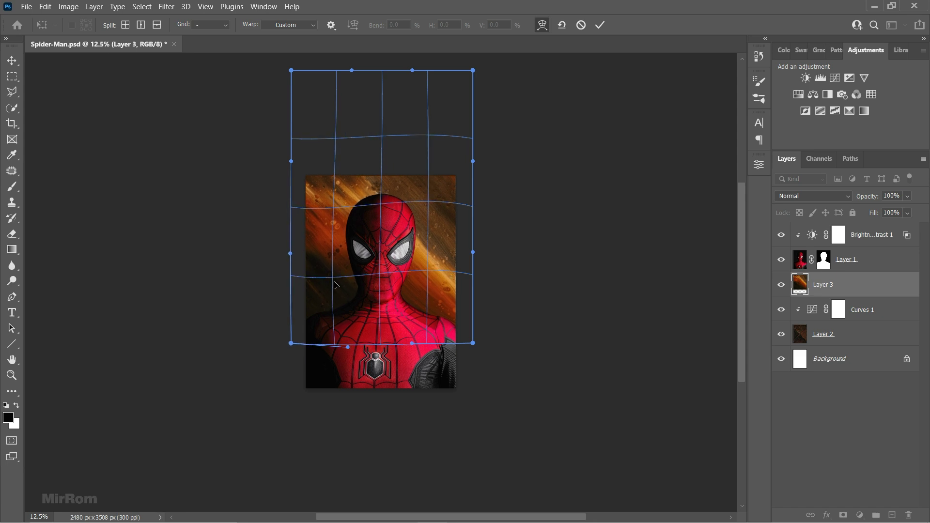
{"action": "left_click_drag", "start_coordinate": [336, 285], "coordinate": [338, 285]}
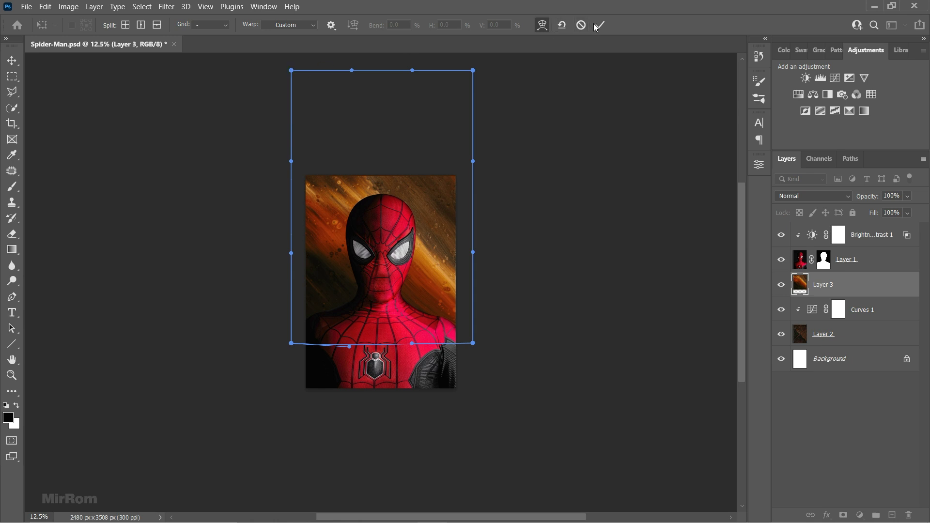
{"action": "key", "text": "Return"}
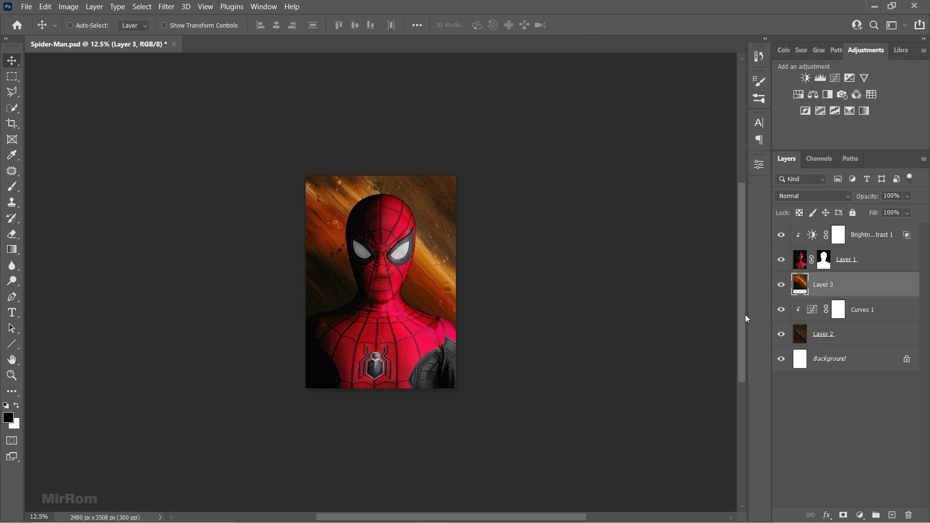
On a Layer 3 mask, brush out streaks right of the head and by the left shoulder at 43%
{"action": "left_click", "coordinate": [842, 516]}
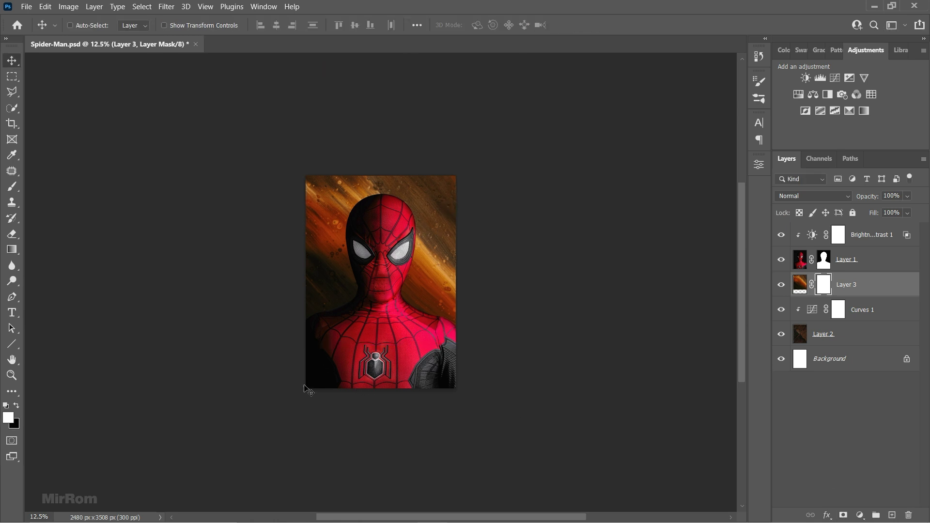
{"action": "left_click", "coordinate": [16, 406]}
{"action": "left_click", "coordinate": [12, 187]}
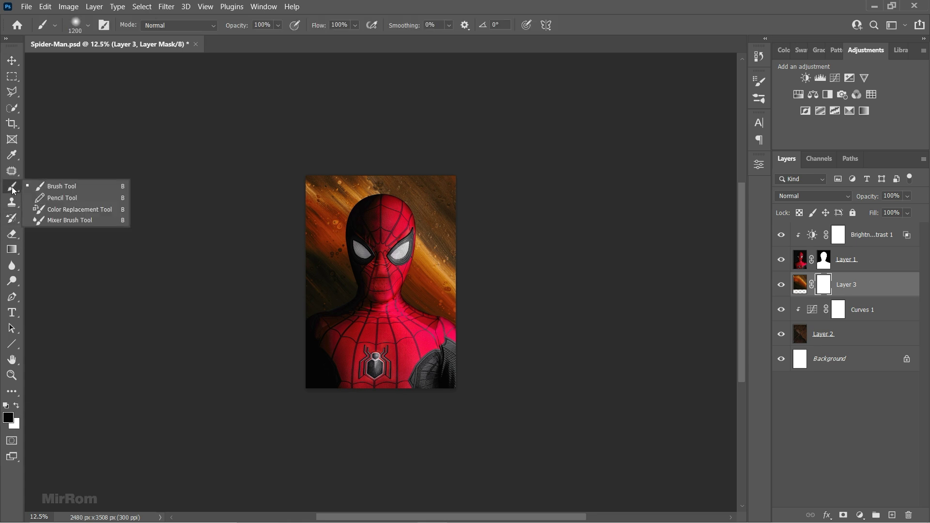
{"action": "scroll", "coordinate": [427, 228], "scroll_direction": "up", "scroll_amount": 1}
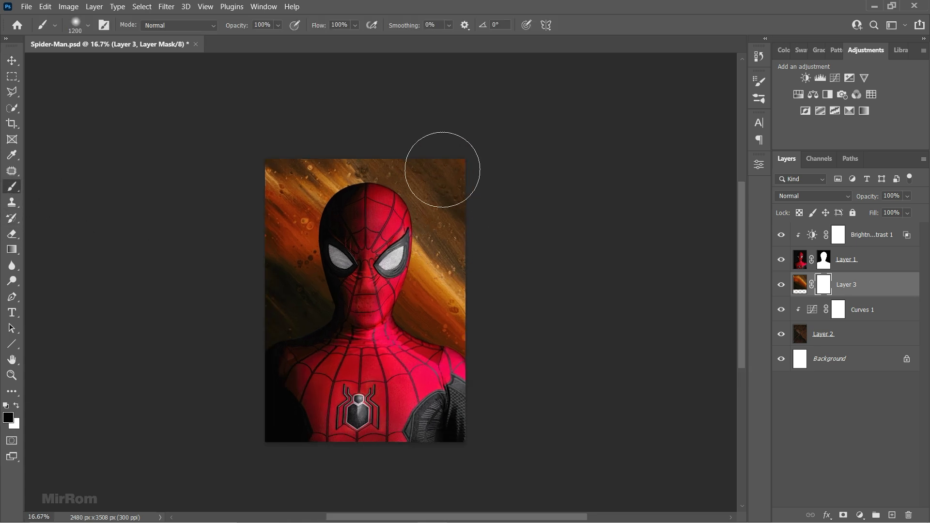
{"action": "key", "text": "bracketright"}
{"action": "key", "text": "bracketright"}
{"action": "key", "text": "bracketright"}
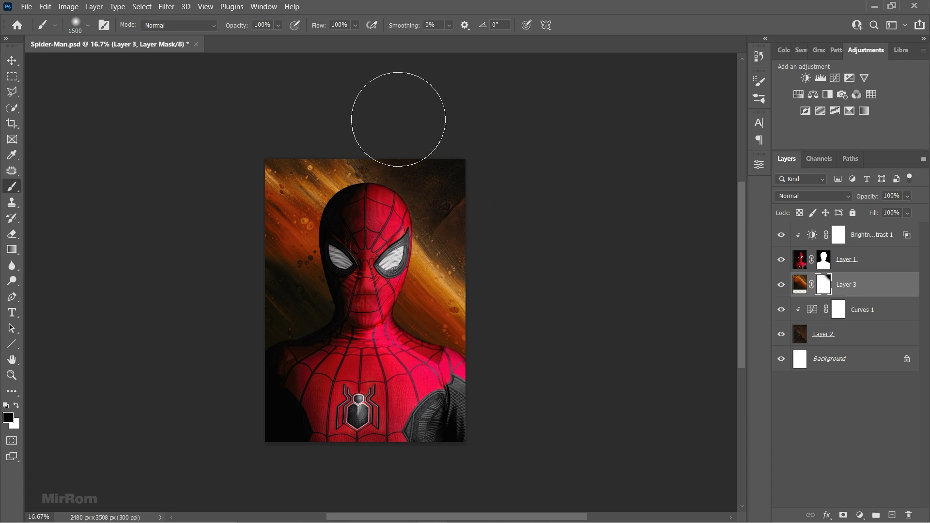
{"action": "left_click_drag", "start_coordinate": [441, 184], "coordinate": [456, 270]}
{"action": "left_click_drag", "start_coordinate": [229, 25], "coordinate": [210, 25]}
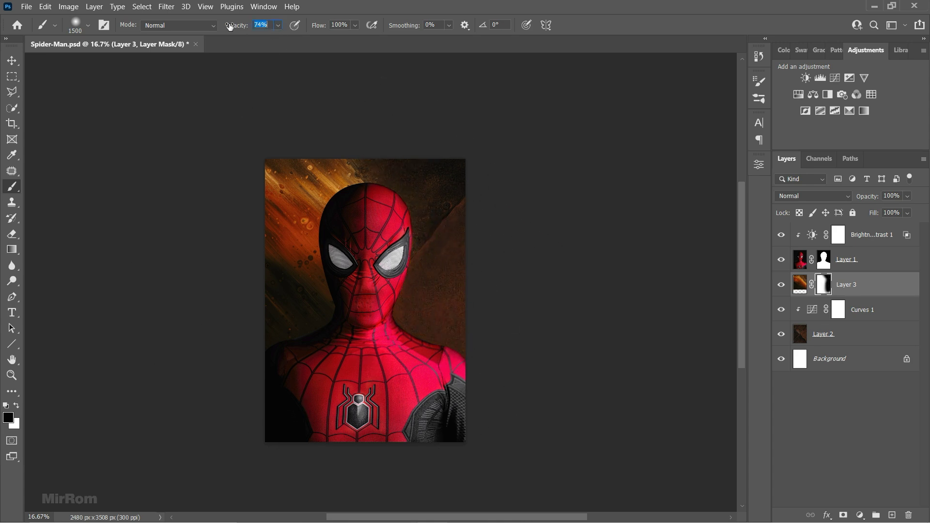
{"action": "left_click_drag", "start_coordinate": [239, 280], "coordinate": [311, 384]}
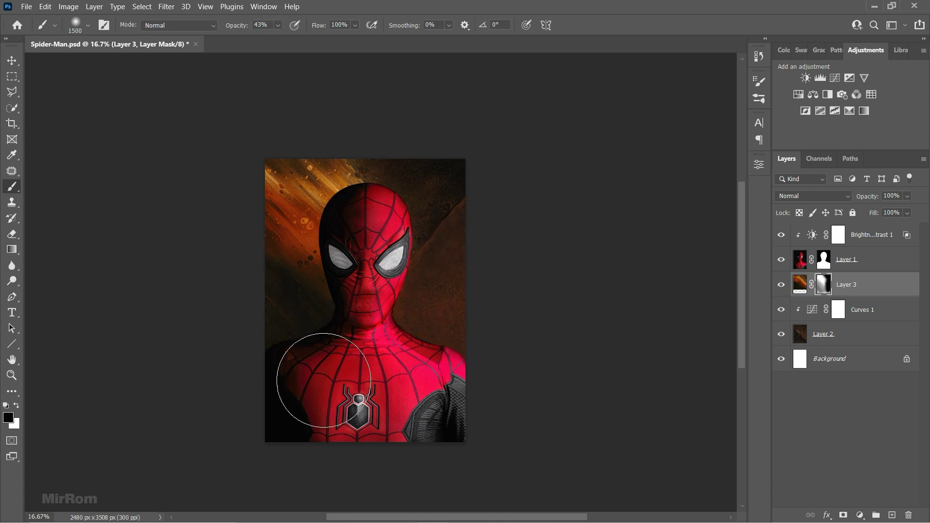
{"action": "key", "text": "v"}
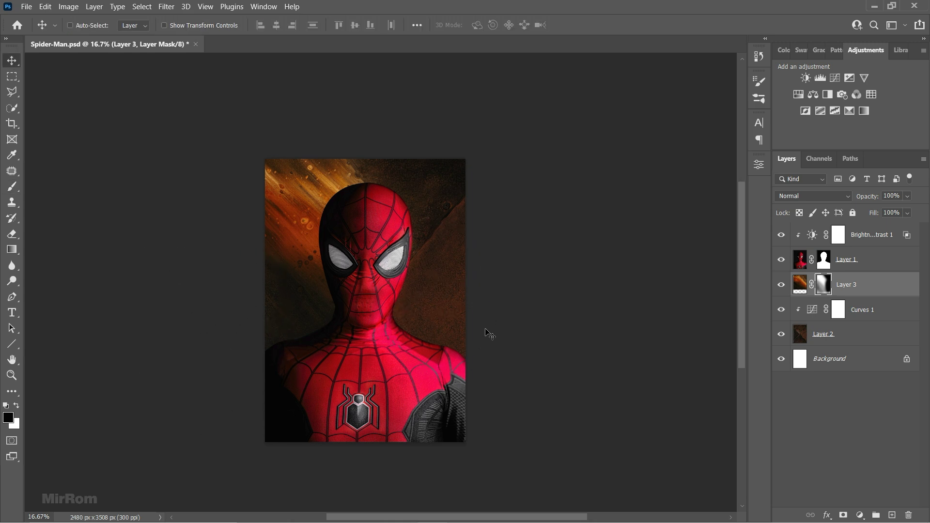
Add a Curves adjustment clipped to Layer 3 with an S-curve to boost the fire streaks' contrast
{"action": "left_click", "coordinate": [803, 283]}
{"action": "left_click", "coordinate": [834, 78]}
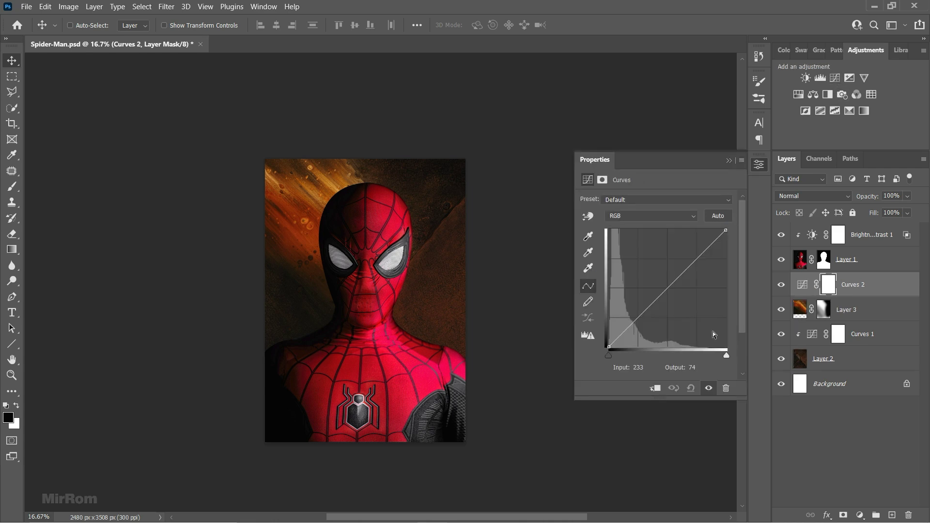
{"action": "left_click", "coordinate": [656, 388]}
{"action": "left_click_drag", "start_coordinate": [686, 269], "coordinate": [682, 255]}
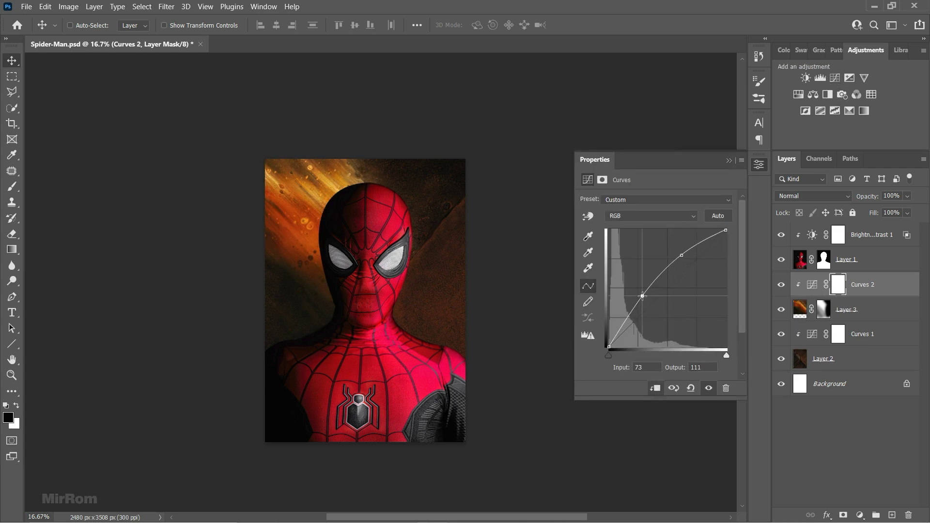
{"action": "left_click_drag", "start_coordinate": [641, 305], "coordinate": [639, 323]}
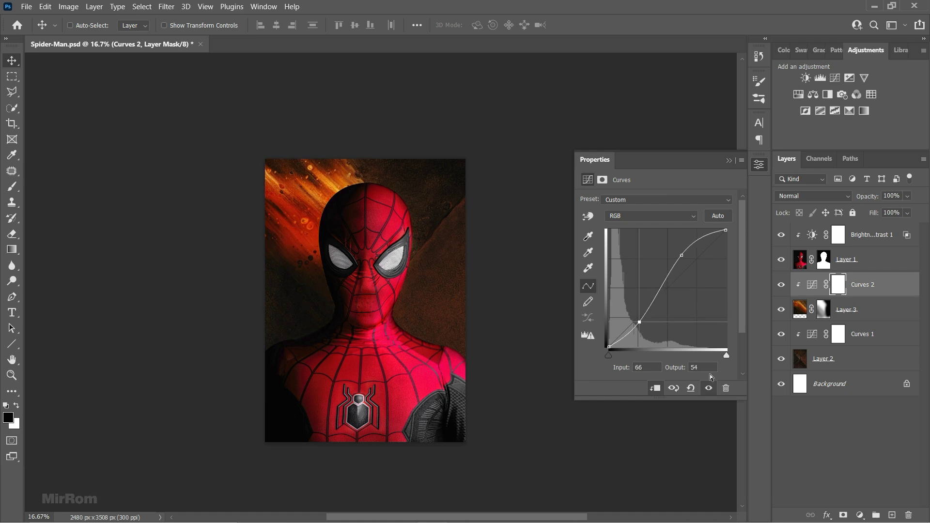
{"action": "left_click", "coordinate": [729, 161]}
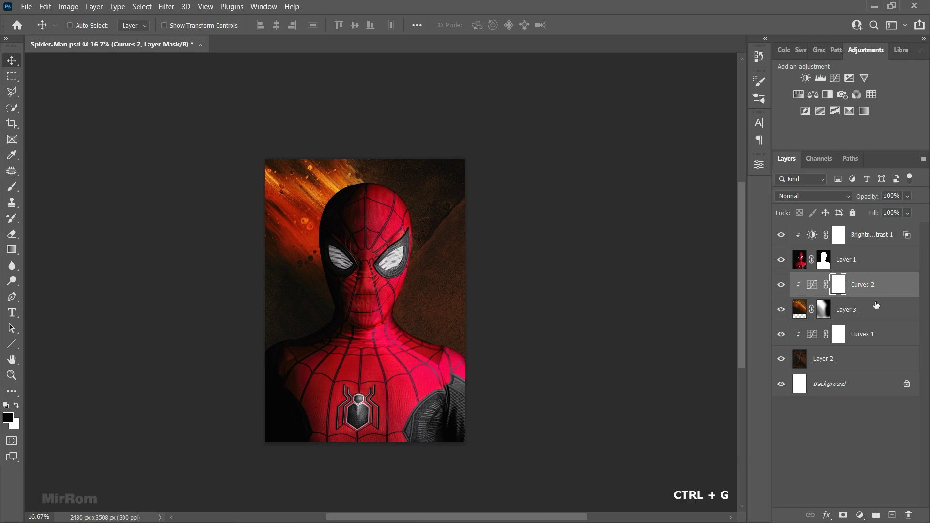
Group Layer 3 with its Curves adjustment and duplicate the group as Group 1 copy
{"action": "left_click", "coordinate": [895, 302], "text": "ctrl"}
{"action": "key", "text": "ctrl+g"}
{"action": "key", "text": "x"}
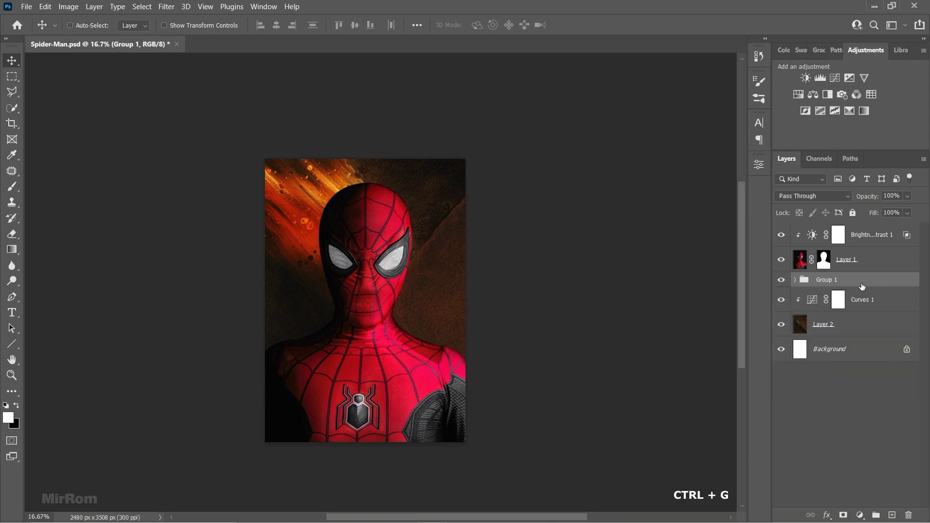
{"action": "key", "text": "ctrl+j"}
Flip Group 1 copy's Layer 3 vertically, rotate it about 80° and move it
{"action": "left_click", "coordinate": [794, 280]}
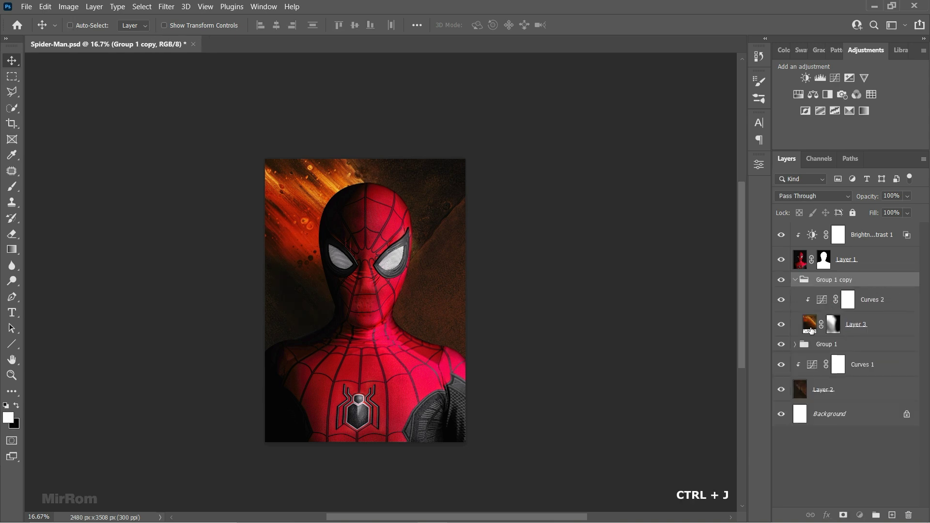
{"action": "left_click", "coordinate": [823, 324]}
{"action": "mouse_move", "coordinate": [414, 274]}
{"action": "left_mouse_down"}
{"action": "mouse_move", "coordinate": [435, 249]}
{"action": "mouse_move", "coordinate": [435, 208]}
{"action": "left_mouse_up"}
{"action": "key", "text": "ctrl+t"}
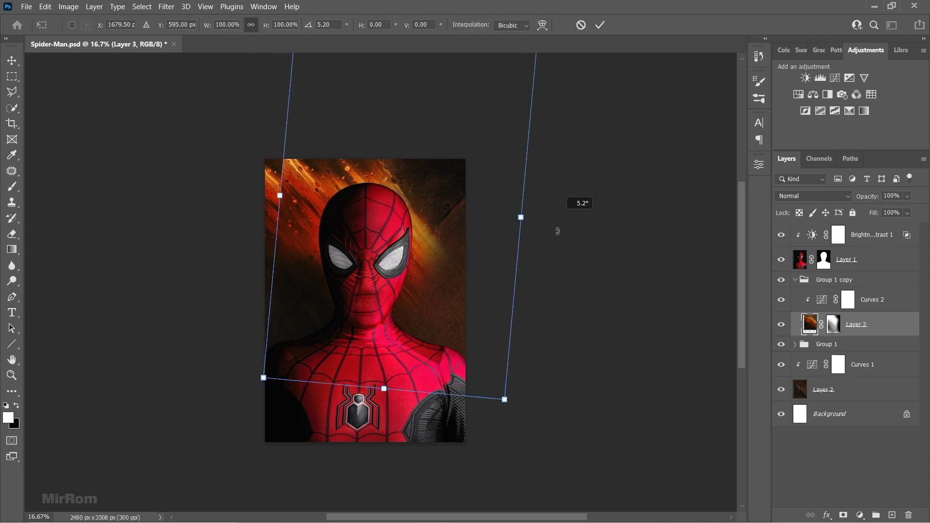
{"action": "right_click", "coordinate": [435, 208]}
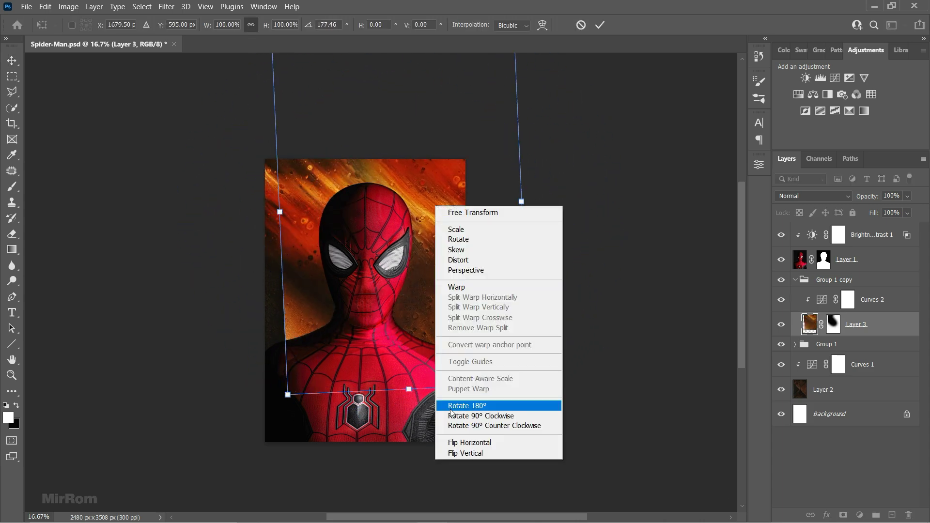
{"action": "left_click", "coordinate": [485, 455]}
{"action": "mouse_move", "coordinate": [584, 223]}
{"action": "left_mouse_down"}
{"action": "mouse_move", "coordinate": [371, 403]}
{"action": "mouse_move", "coordinate": [383, 388]}
{"action": "left_mouse_up"}
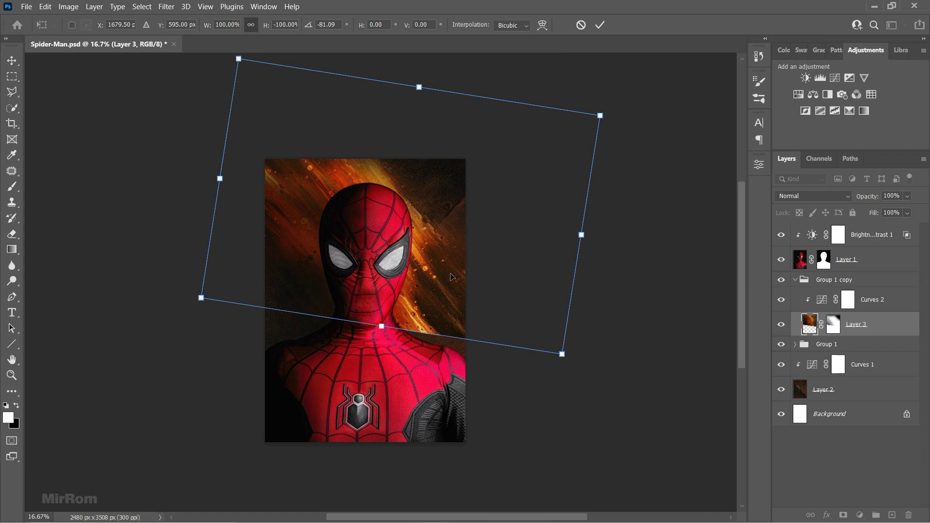
{"action": "left_click_drag", "start_coordinate": [451, 277], "coordinate": [450, 301]}
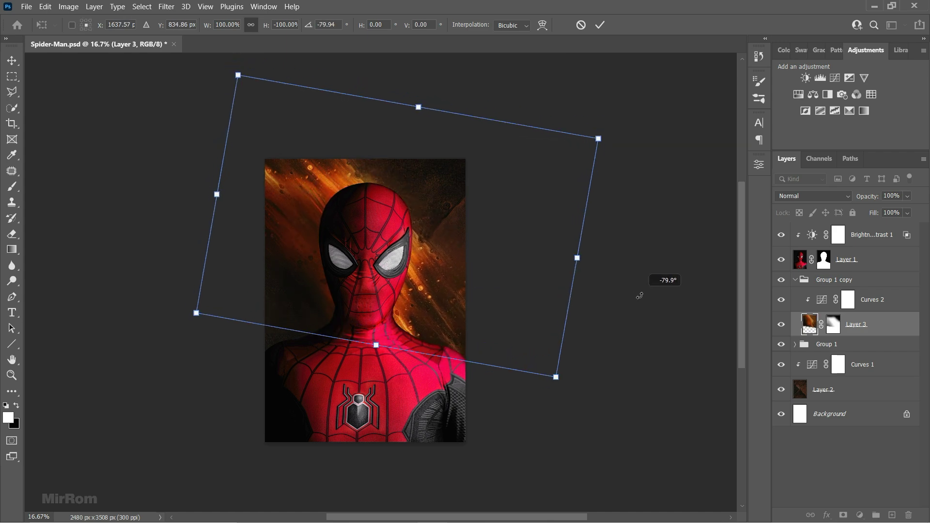
{"action": "mouse_move", "coordinate": [644, 297]}
{"action": "left_mouse_down"}
{"action": "mouse_move", "coordinate": [661, 293]}
{"action": "mouse_move", "coordinate": [664, 273]}
{"action": "mouse_move", "coordinate": [665, 284]}
{"action": "left_mouse_up"}
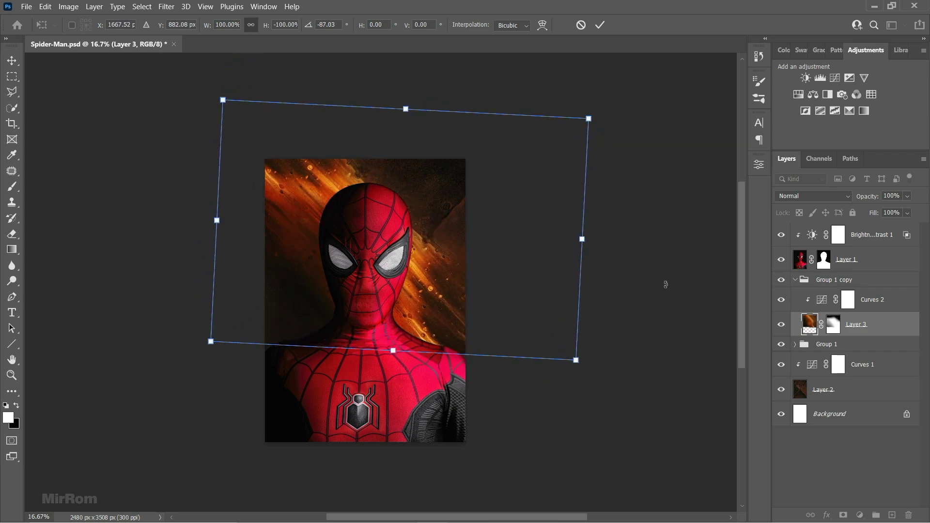
Warp the copied streaks so they bend past the head's right side
{"action": "left_click", "coordinate": [542, 24]}
{"action": "left_click_drag", "start_coordinate": [414, 217], "coordinate": [464, 257]}
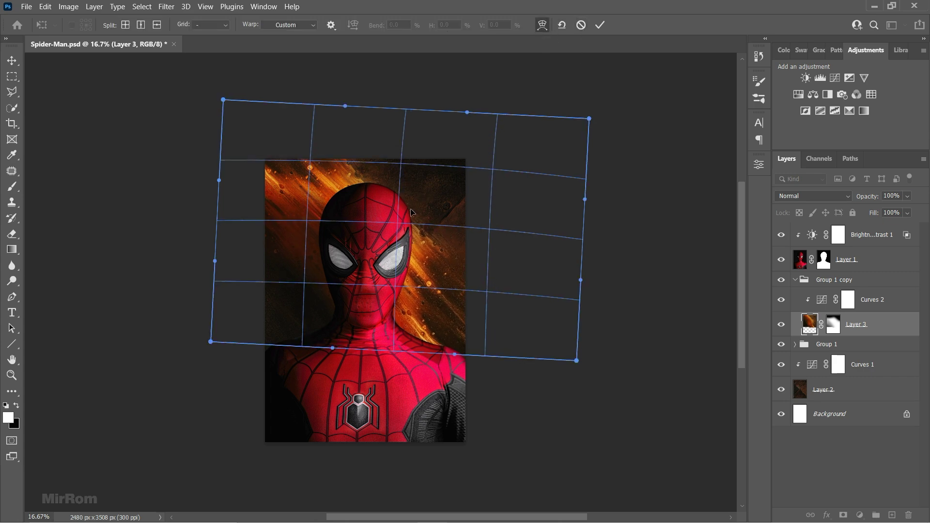
{"action": "left_click_drag", "start_coordinate": [580, 280], "coordinate": [578, 289]}
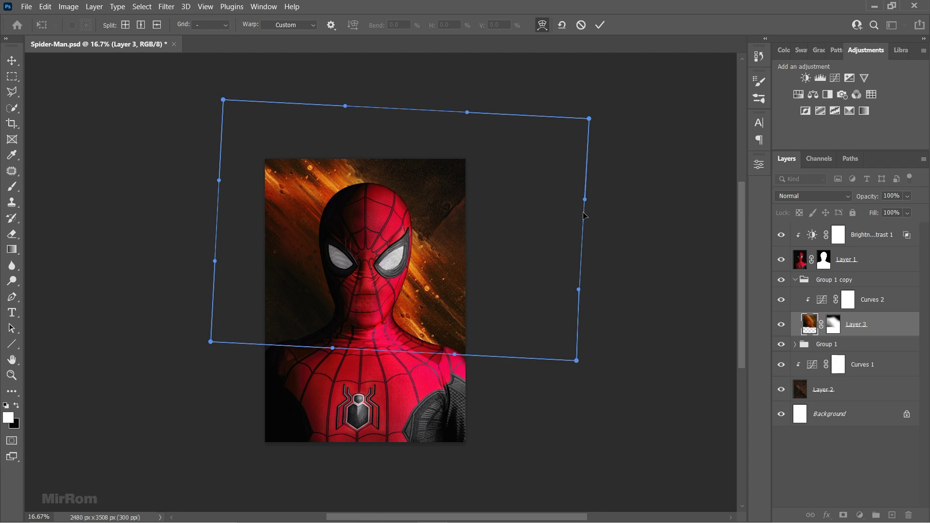
{"action": "left_click_drag", "start_coordinate": [584, 199], "coordinate": [584, 240]}
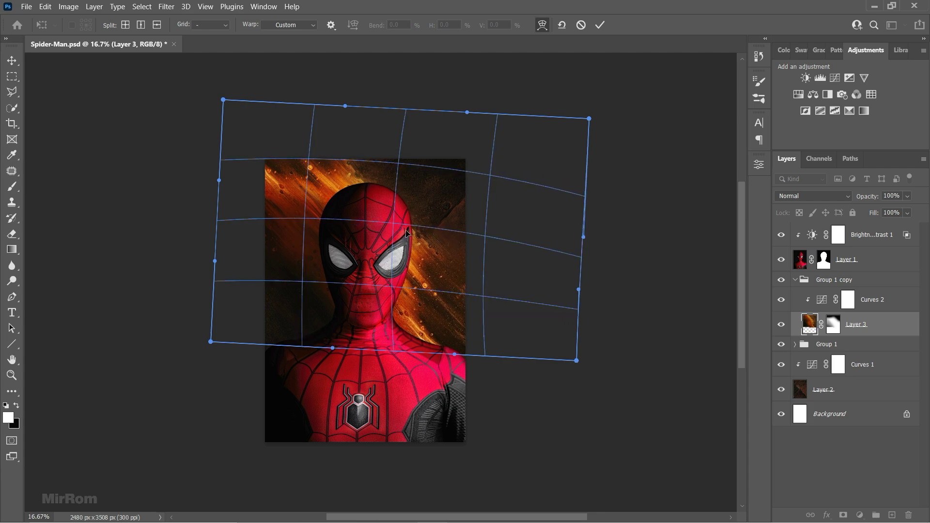
{"action": "left_click", "coordinate": [599, 27]}
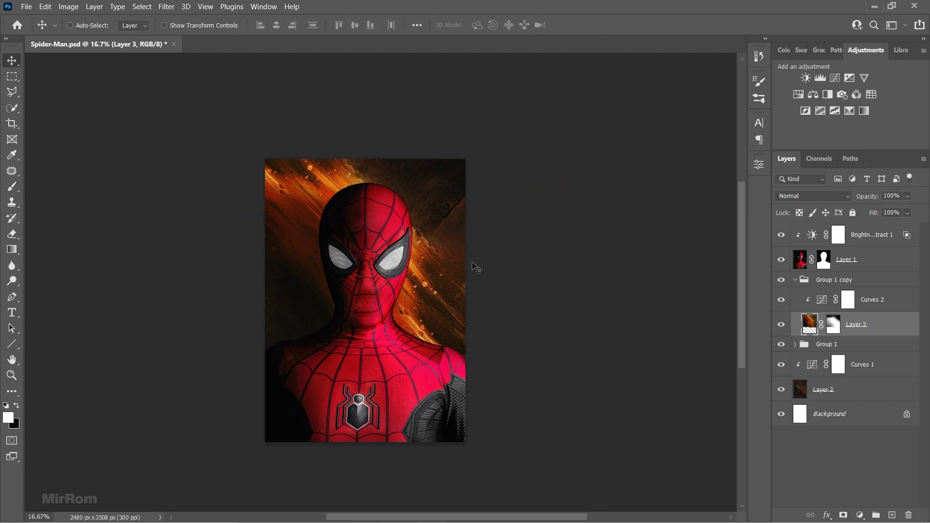
{"action": "left_click", "coordinate": [832, 327]}
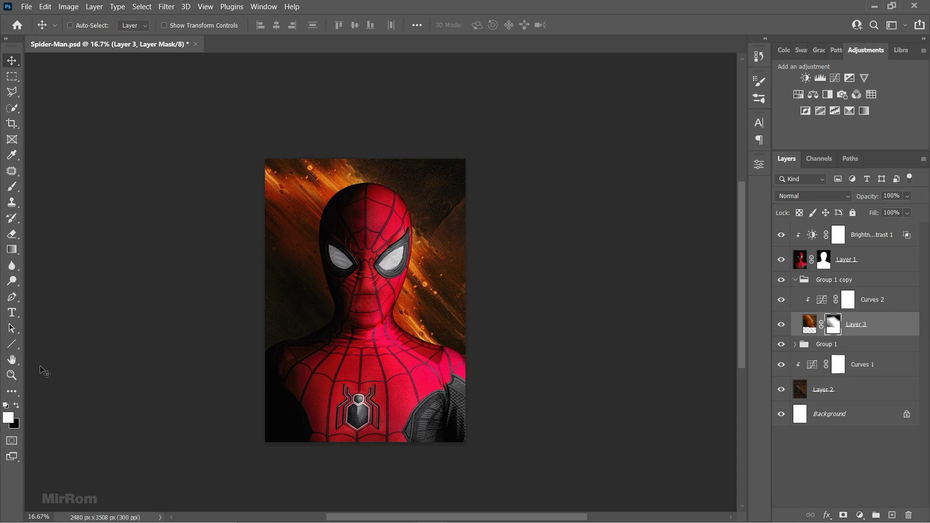
Paint white on the copied fire layer's mask at 40% opacity to reveal streaks along the top
{"action": "left_click", "coordinate": [12, 186]}
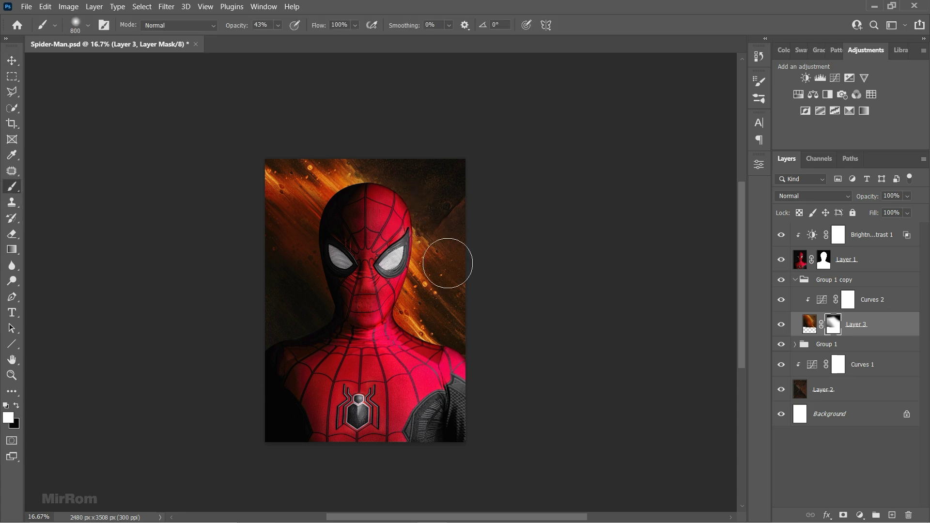
{"action": "key", "text": "4"}
{"action": "key", "text": "1"}
{"action": "left_click", "coordinate": [262, 24]}
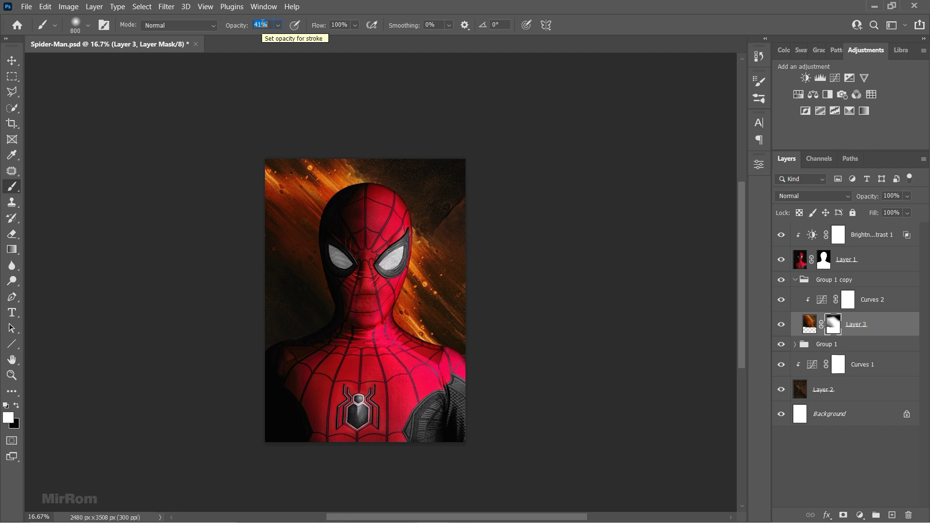
{"action": "type", "text": "40"}
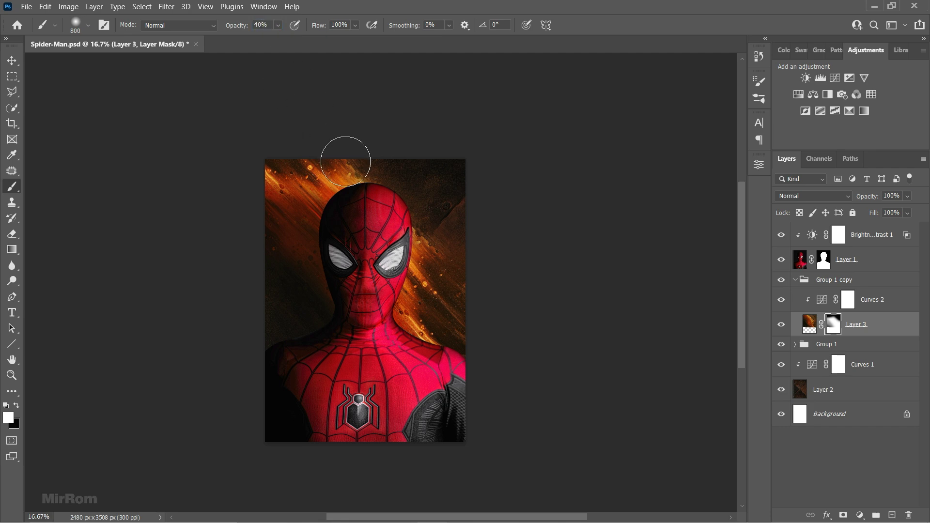
{"action": "left_click_drag", "start_coordinate": [368, 165], "coordinate": [434, 240]}
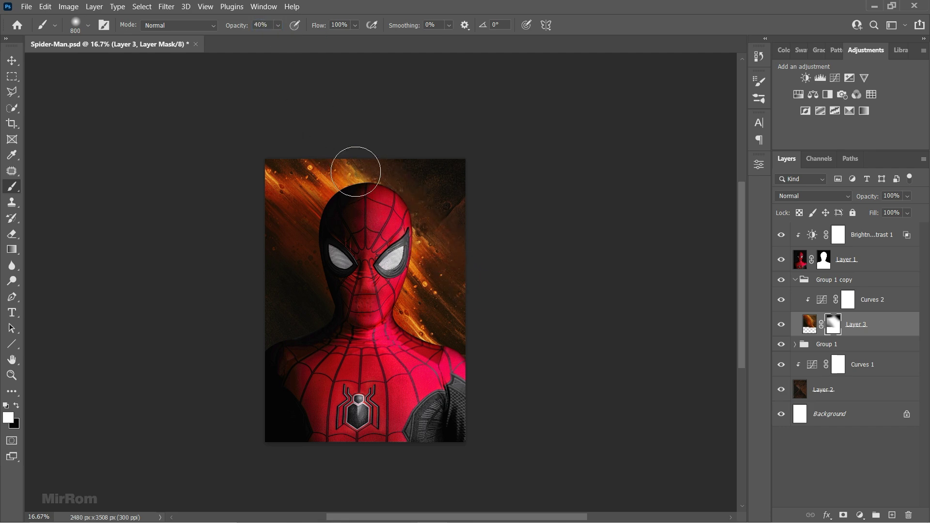
{"action": "left_click", "coordinate": [833, 329], "text": "shift"}
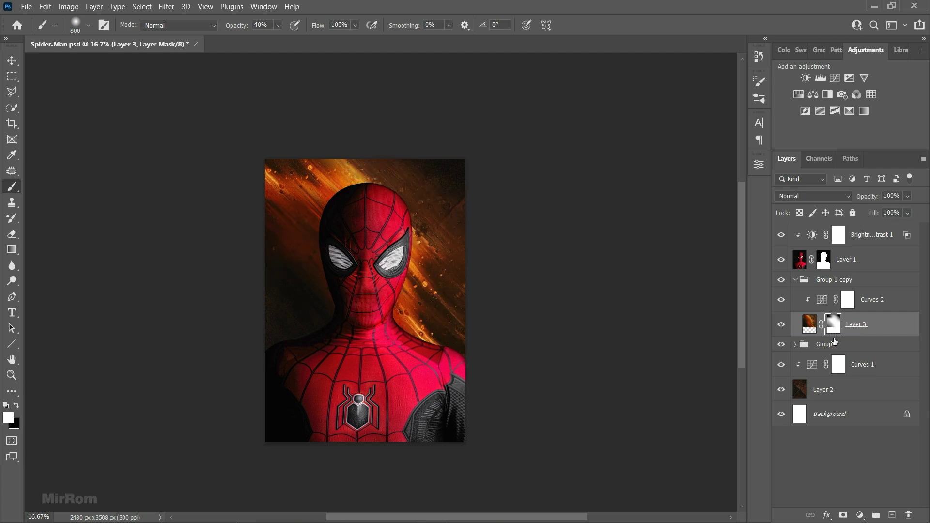
Paint black on the mask to hide streaks left of the face, then collapse Group 1 copy
{"action": "key", "text": "x"}
{"action": "left_click_drag", "start_coordinate": [237, 25], "coordinate": [245, 25]}
{"action": "mouse_move", "coordinate": [259, 218]}
{"action": "left_mouse_down"}
{"action": "mouse_move", "coordinate": [322, 289]}
{"action": "mouse_move", "coordinate": [257, 187]}
{"action": "mouse_move", "coordinate": [322, 217]}
{"action": "mouse_move", "coordinate": [276, 176]}
{"action": "mouse_move", "coordinate": [328, 211]}
{"action": "mouse_move", "coordinate": [310, 203]}
{"action": "mouse_move", "coordinate": [339, 207]}
{"action": "mouse_move", "coordinate": [282, 224]}
{"action": "mouse_move", "coordinate": [326, 306]}
{"action": "left_mouse_up"}
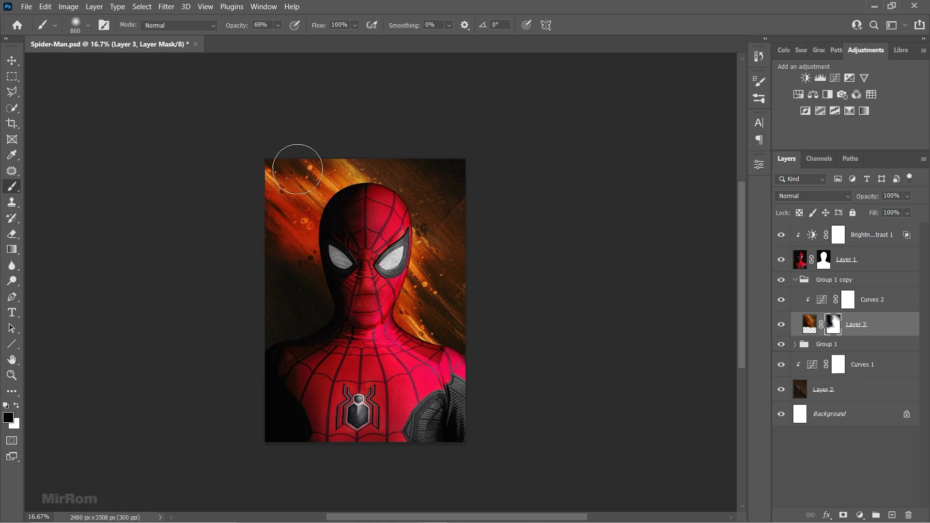
{"action": "left_click_drag", "start_coordinate": [242, 25], "coordinate": [236, 25]}
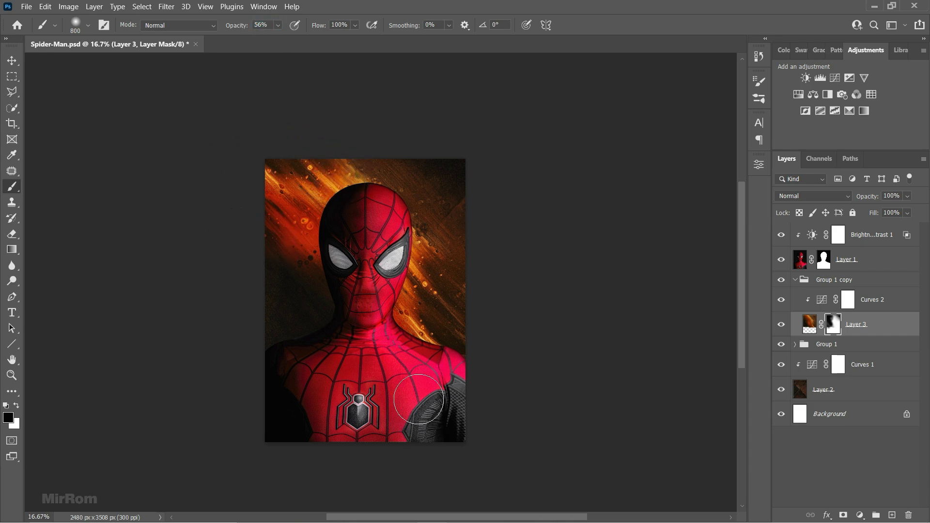
{"action": "key", "text": "v"}
{"action": "left_click", "coordinate": [831, 284]}
{"action": "left_click", "coordinate": [795, 280]}
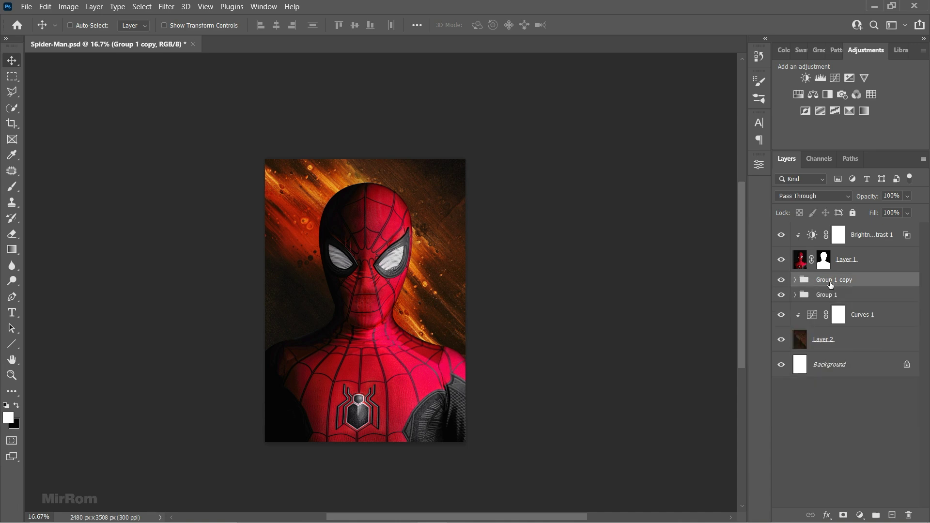
Group Layer 1 with its Brightness/Contrast as Group 2, hide it, and merge a duplicate
{"action": "left_click", "coordinate": [851, 263]}
{"action": "left_click", "coordinate": [865, 242], "text": "shift"}
{"action": "key", "text": "ctrl+g"}
{"action": "left_click", "coordinate": [780, 230]}
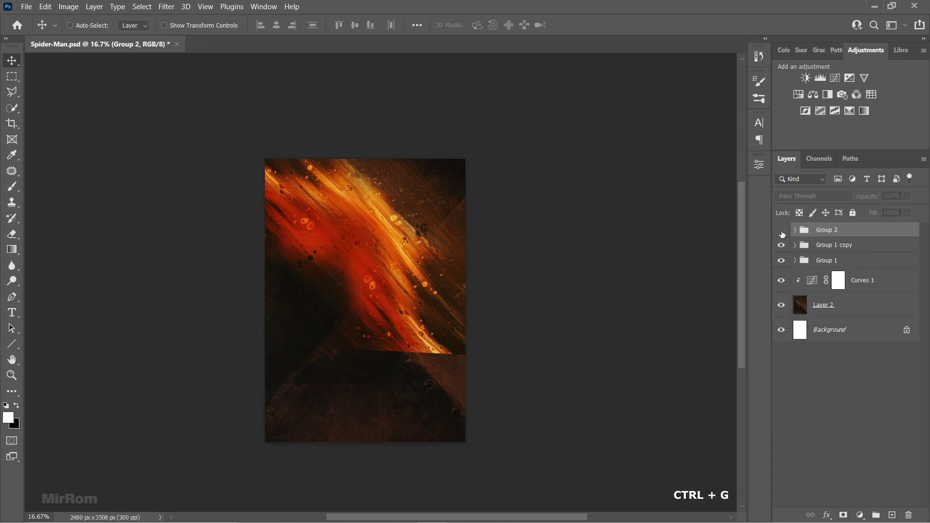
{"action": "key", "text": "ctrl+j"}
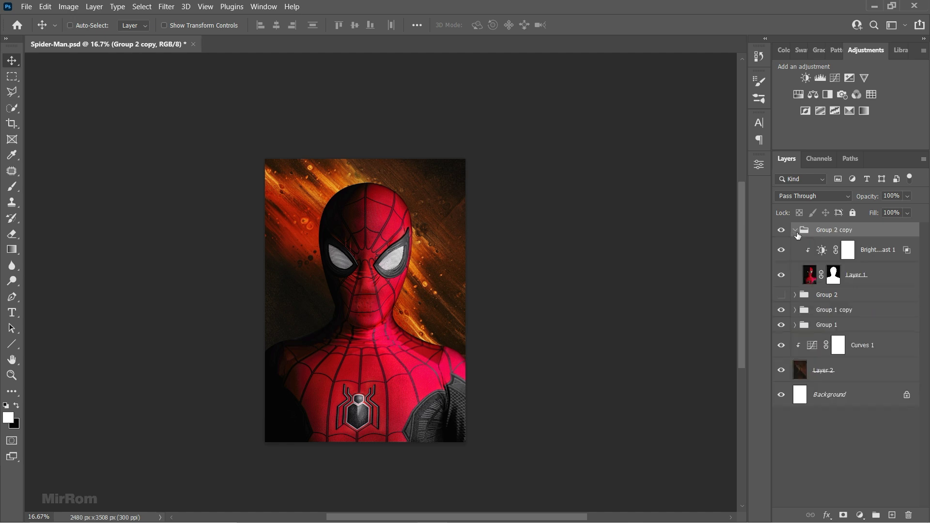
{"action": "key", "text": "ctrl+e"}
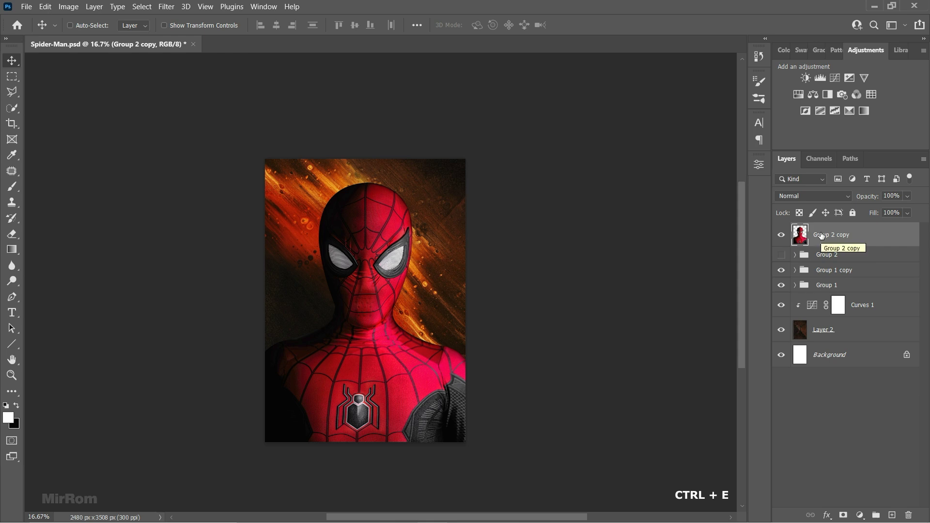
Split Group 2 copy's Blend If Underlying Layer and This Layer sliders so fire streaks show through his face
{"action": "scroll", "coordinate": [605, 519], "scroll_direction": "right", "scroll_amount": 1}
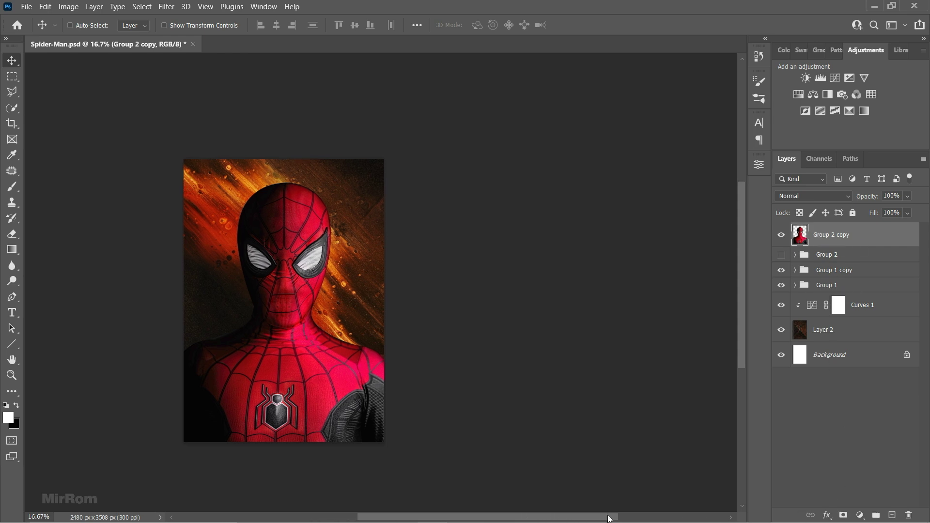
{"action": "scroll", "coordinate": [607, 517], "scroll_direction": "right", "scroll_amount": 1}
{"action": "left_click", "coordinate": [826, 514]}
{"action": "left_click", "coordinate": [860, 401]}
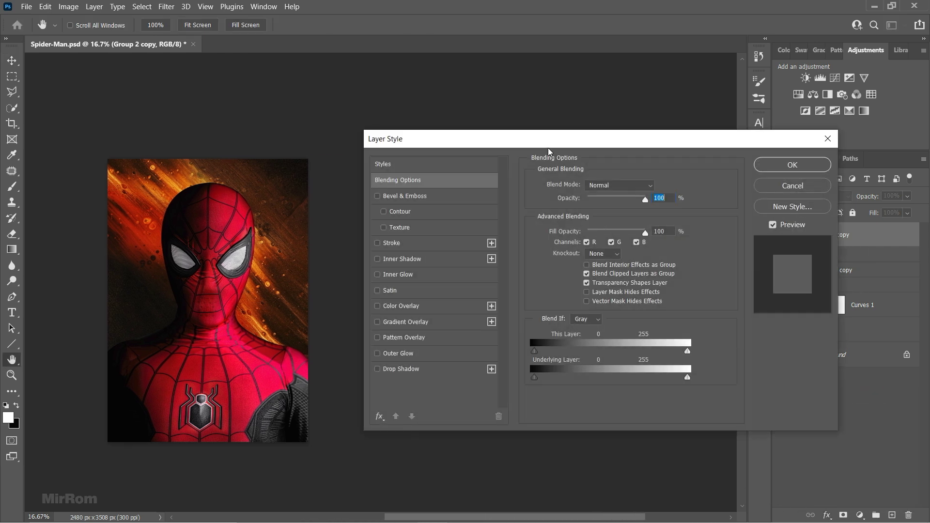
{"action": "left_click_drag", "start_coordinate": [543, 147], "coordinate": [507, 128]}
{"action": "left_click_drag", "start_coordinate": [650, 359], "coordinate": [567, 367]}
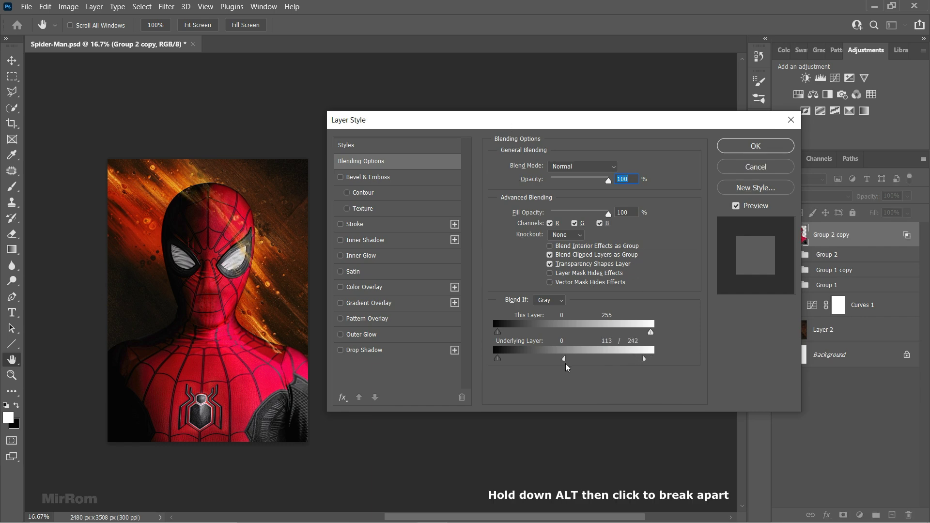
{"action": "left_click_drag", "start_coordinate": [652, 362], "coordinate": [611, 363]}
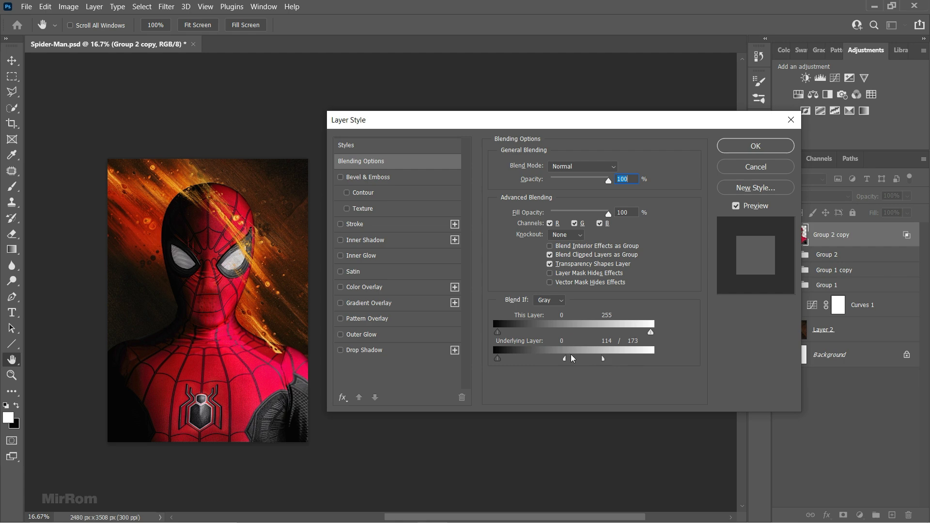
{"action": "left_click_drag", "start_coordinate": [498, 333], "coordinate": [501, 335]}
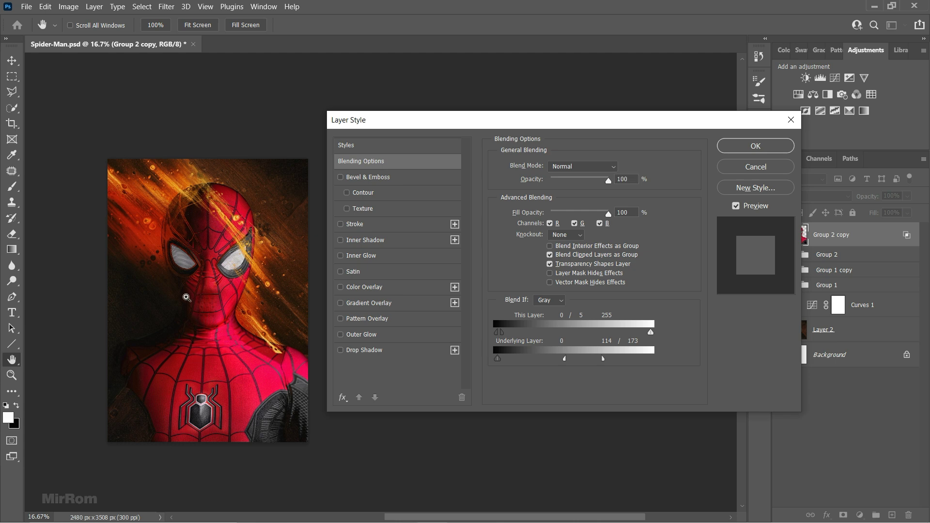
{"action": "scroll", "coordinate": [187, 298], "scroll_direction": "up", "scroll_amount": 1}
{"action": "left_click", "coordinate": [736, 207]}
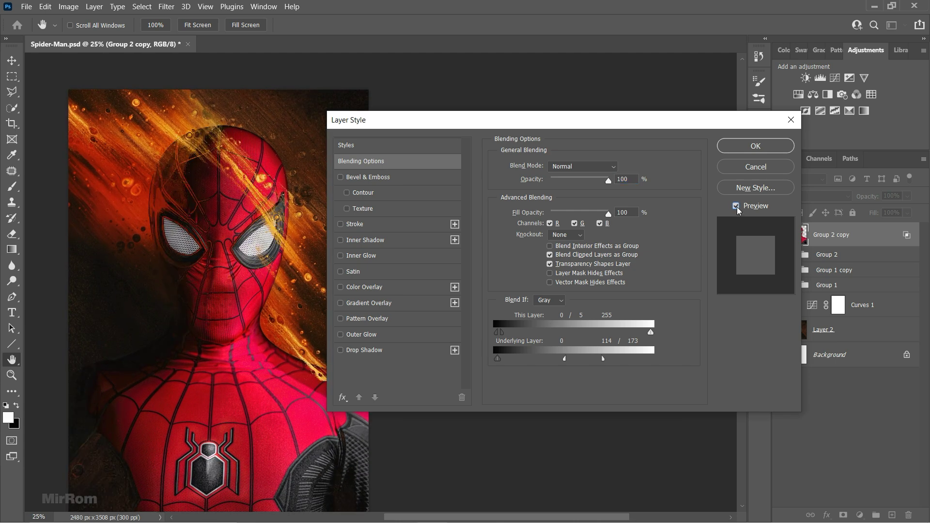
{"action": "left_click", "coordinate": [736, 207]}
{"action": "left_click", "coordinate": [736, 207]}
{"action": "left_click", "coordinate": [739, 147]}
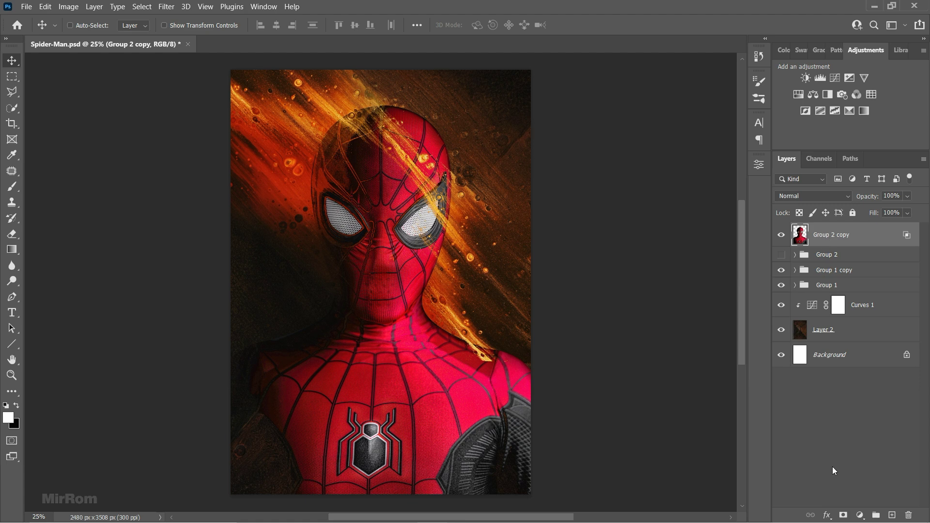
Add a Color Dodge inner shadow in yellow ffd450 to Group 2 copy: angle 13, distance 15, size 93
{"action": "left_click", "coordinate": [827, 515]}
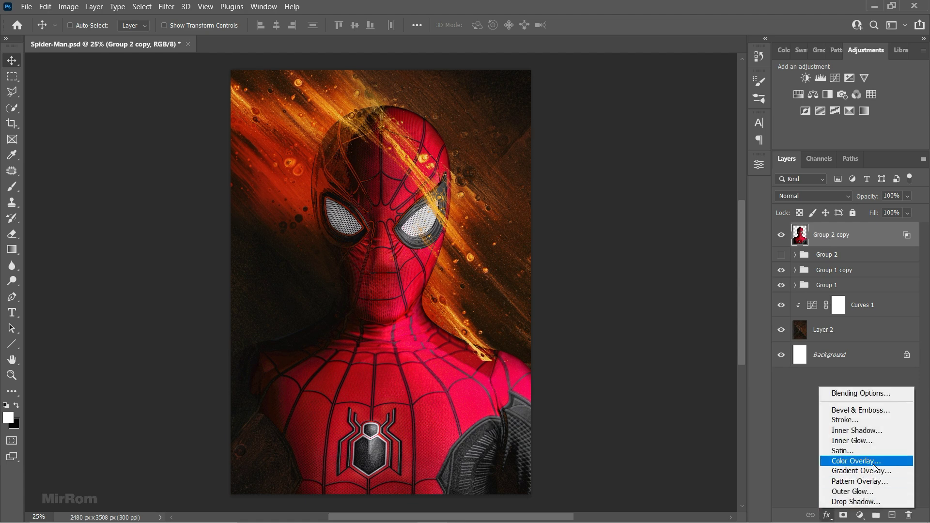
{"action": "left_click", "coordinate": [866, 430]}
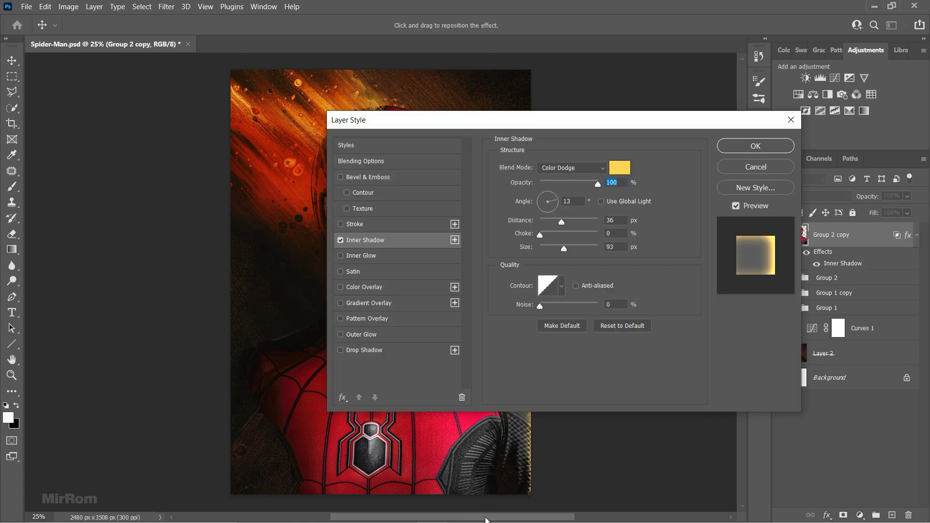
{"action": "left_click_drag", "start_coordinate": [486, 520], "coordinate": [539, 519]}
{"action": "left_click_drag", "start_coordinate": [424, 121], "coordinate": [429, 109]}
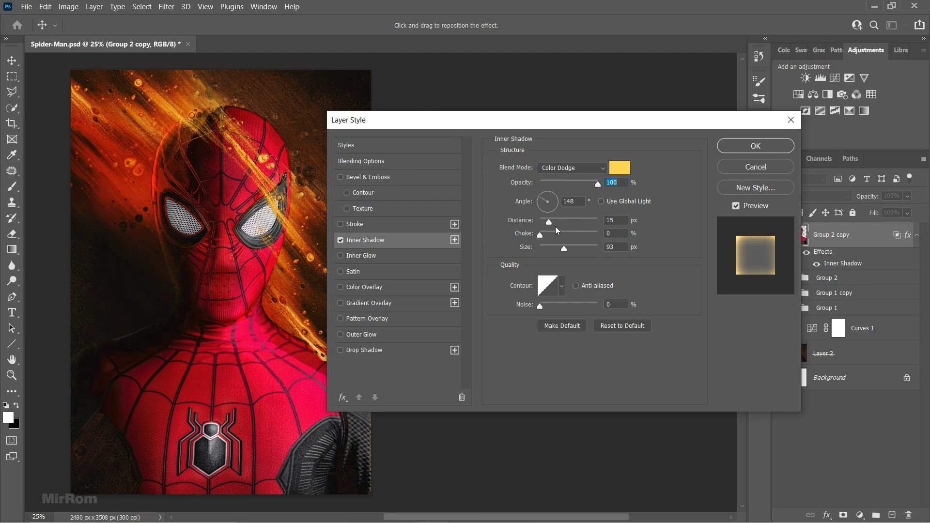
{"action": "key", "text": "Tab"}
{"action": "type", "text": "13"}
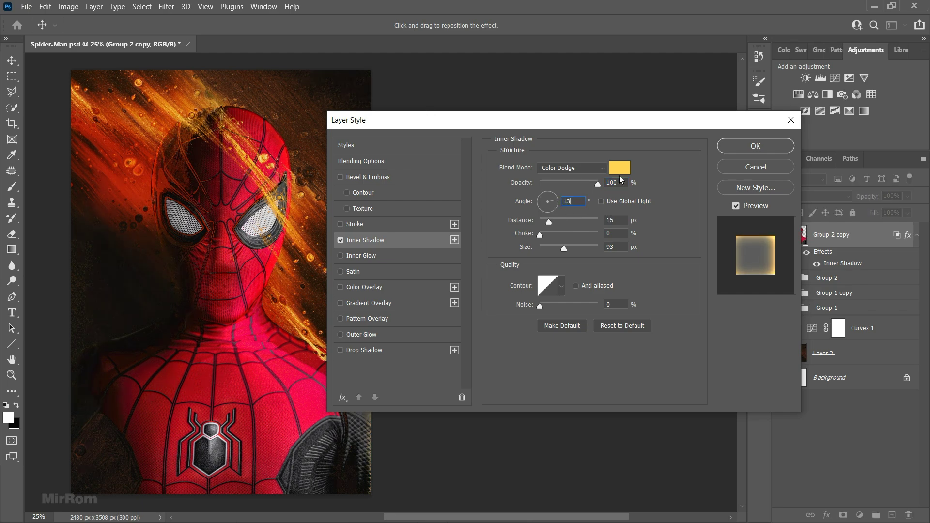
{"action": "left_click", "coordinate": [620, 169]}
{"action": "left_click", "coordinate": [730, 397]}
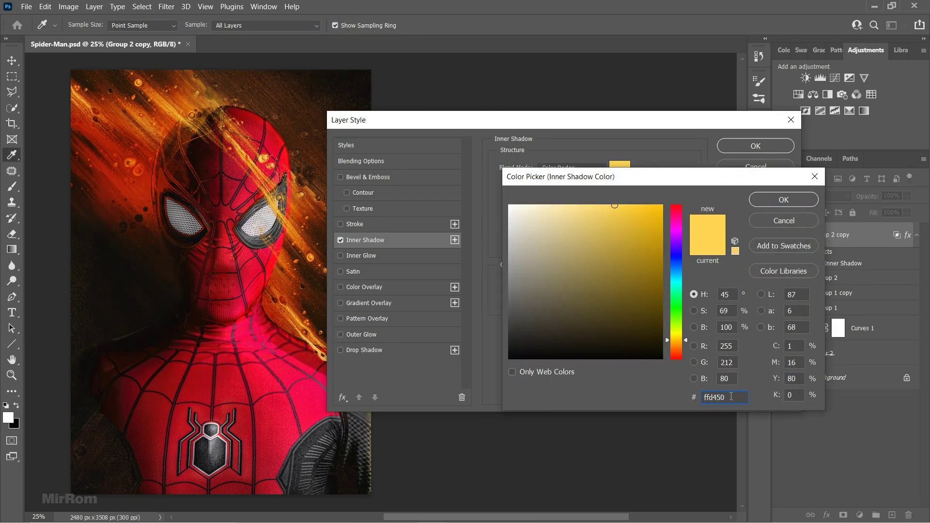
{"action": "left_click", "coordinate": [765, 203]}
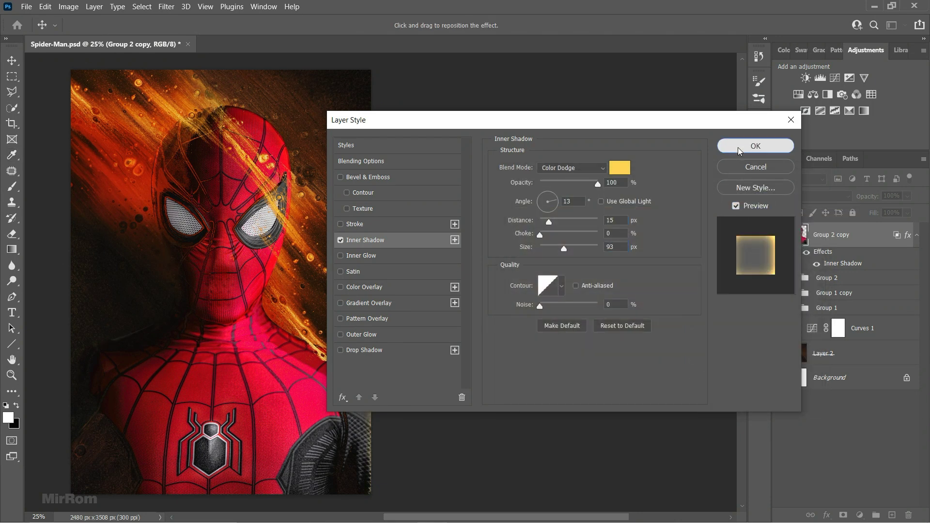
{"action": "left_click", "coordinate": [756, 146]}
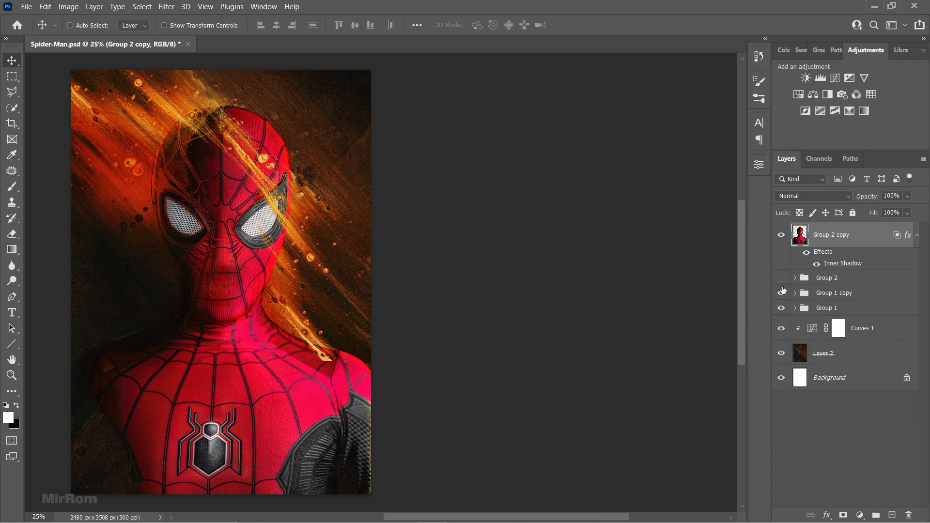
Make Group 2 visible again and add a layer mask to it
{"action": "left_click", "coordinate": [916, 235]}
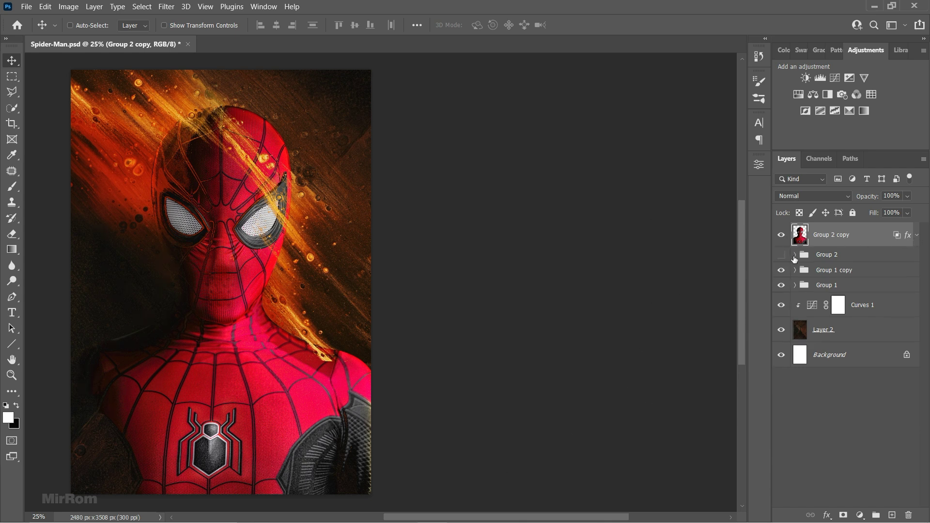
{"action": "left_click", "coordinate": [781, 255]}
{"action": "left_click", "coordinate": [820, 259]}
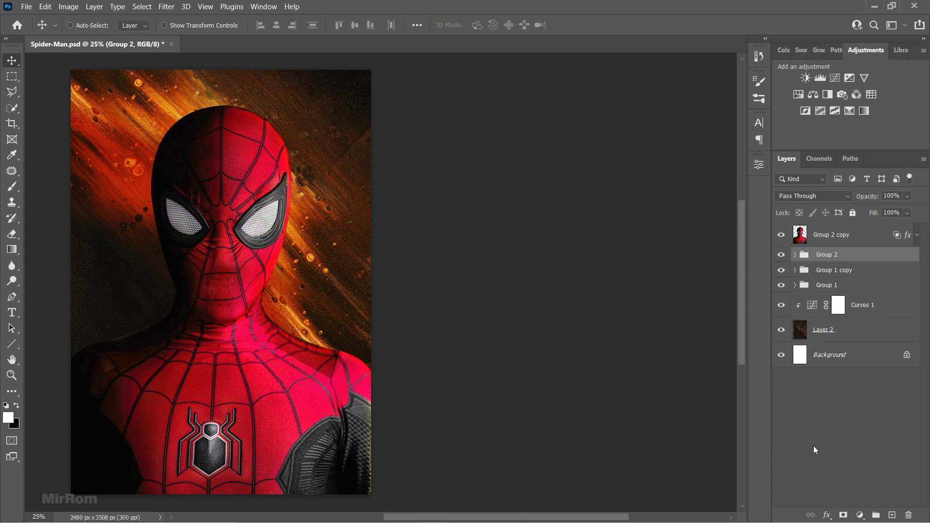
{"action": "left_click", "coordinate": [843, 515]}
{"action": "key", "text": "ctrl+minus"}
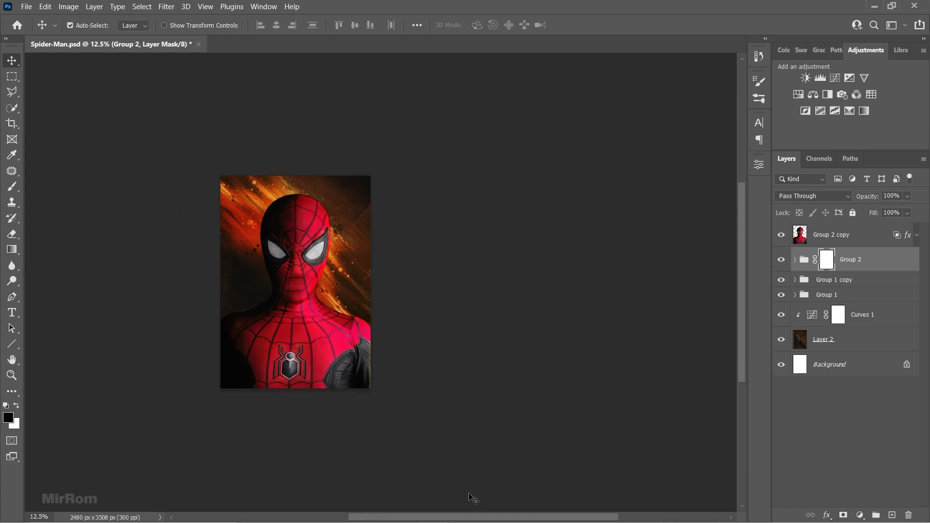
Set the Gradient Tool to a Foreground to Transparent gradient
{"action": "left_click", "coordinate": [12, 248]}
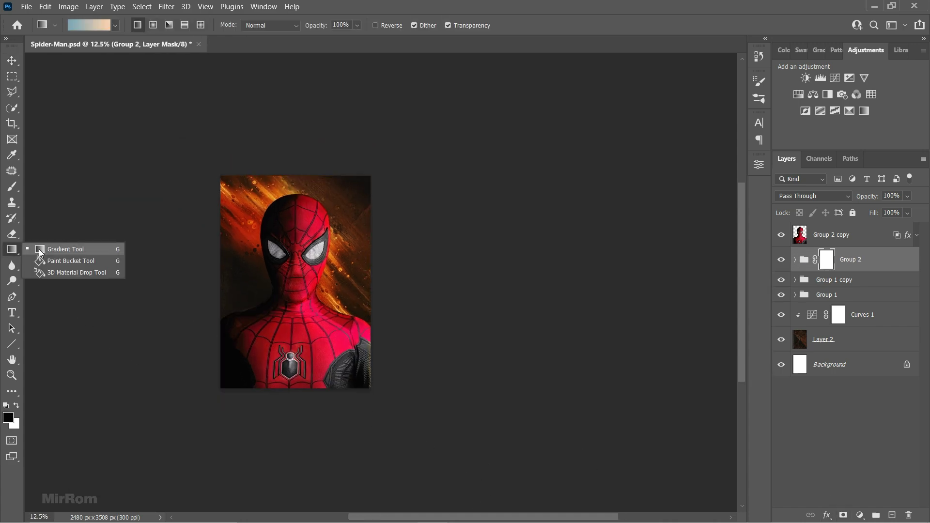
{"action": "left_click", "coordinate": [53, 247]}
{"action": "left_click", "coordinate": [89, 25]}
{"action": "left_click_drag", "start_coordinate": [658, 156], "coordinate": [445, 111]}
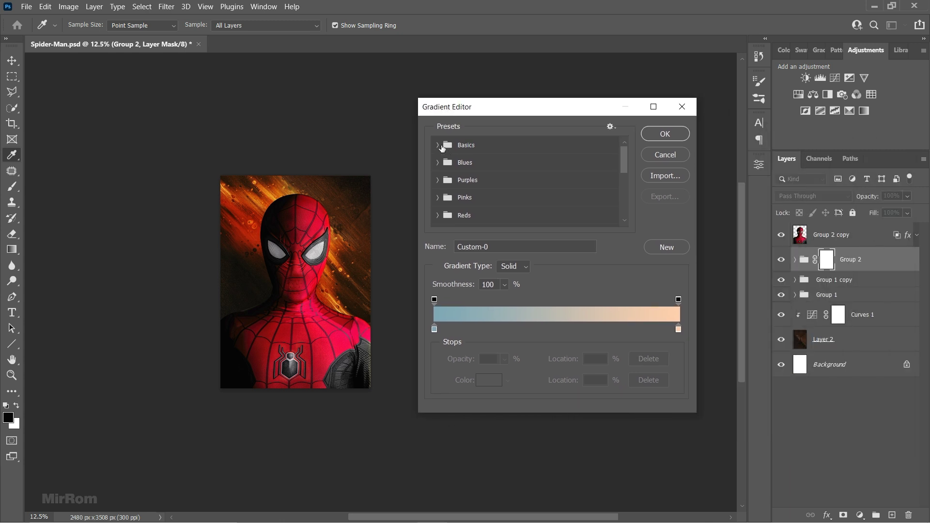
{"action": "left_click", "coordinate": [473, 165]}
{"action": "left_click", "coordinate": [664, 134]}
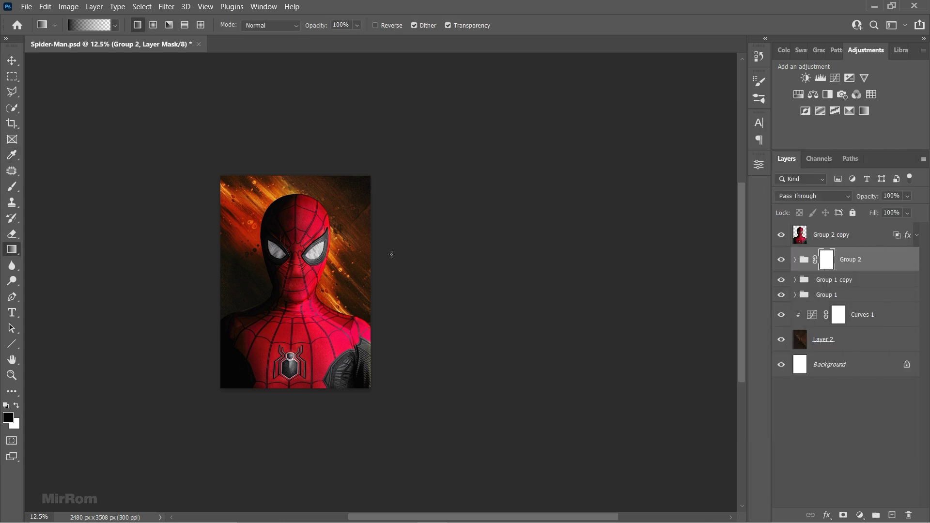
Drag a vertical gradient on Group 2's mask to fade out its top
{"action": "left_click", "coordinate": [193, 277], "text": "ctrl"}
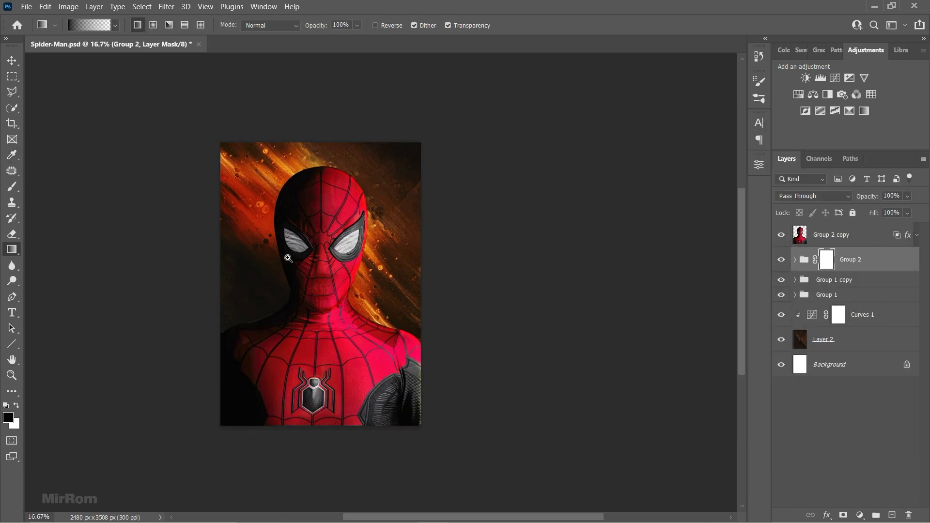
{"action": "left_click_drag", "start_coordinate": [352, 160], "coordinate": [346, 418]}
{"action": "left_click_drag", "start_coordinate": [346, 277], "coordinate": [346, 407]}
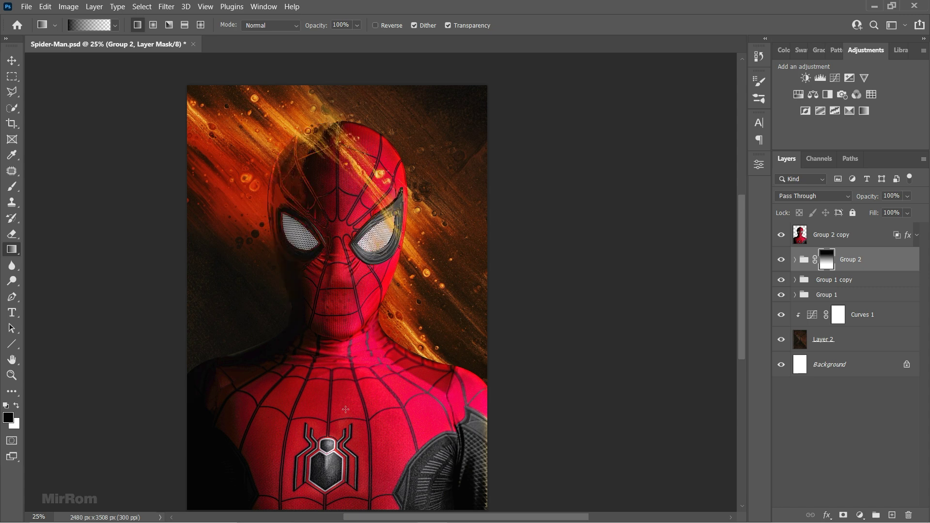
{"action": "left_click_drag", "start_coordinate": [355, 261], "coordinate": [357, 396]}
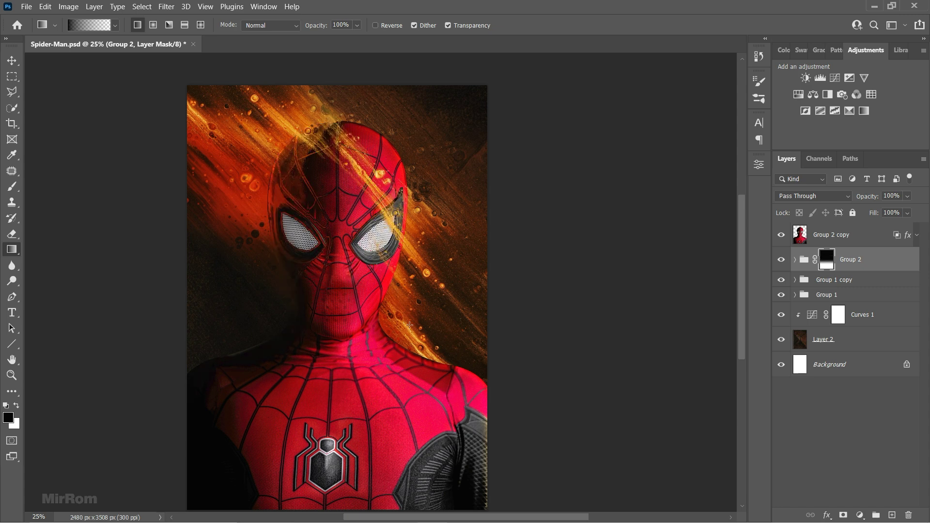
{"action": "key", "text": "v"}
{"action": "key", "text": "ctrl+minus"}
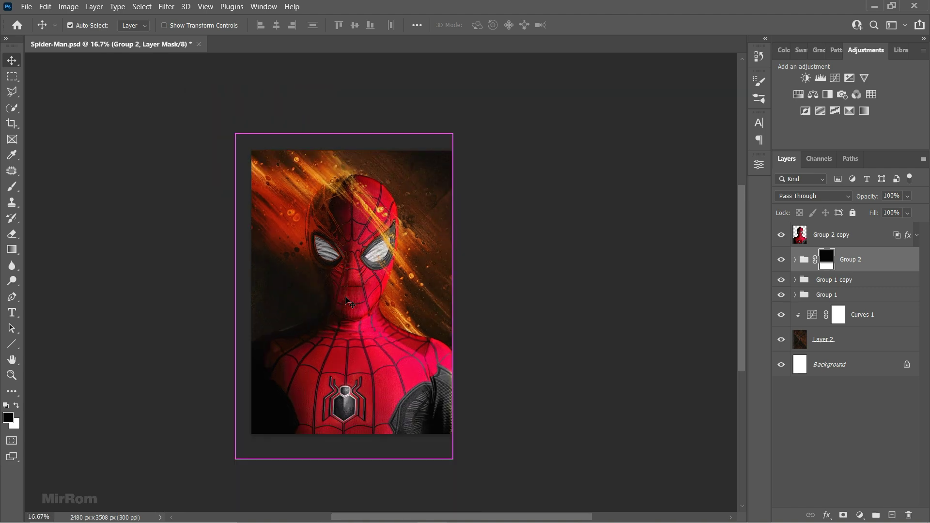
Group Group 2 copy and Group 2 into Group 3, fading its bottom with a gradient mask
{"action": "left_click", "coordinate": [866, 242], "text": "shift"}
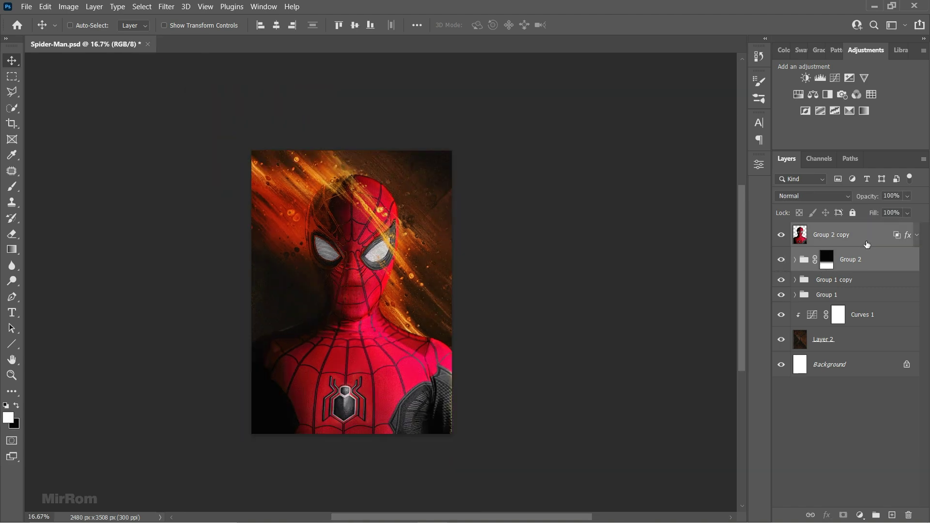
{"action": "key", "text": "ctrl+g"}
{"action": "left_click", "coordinate": [843, 514]}
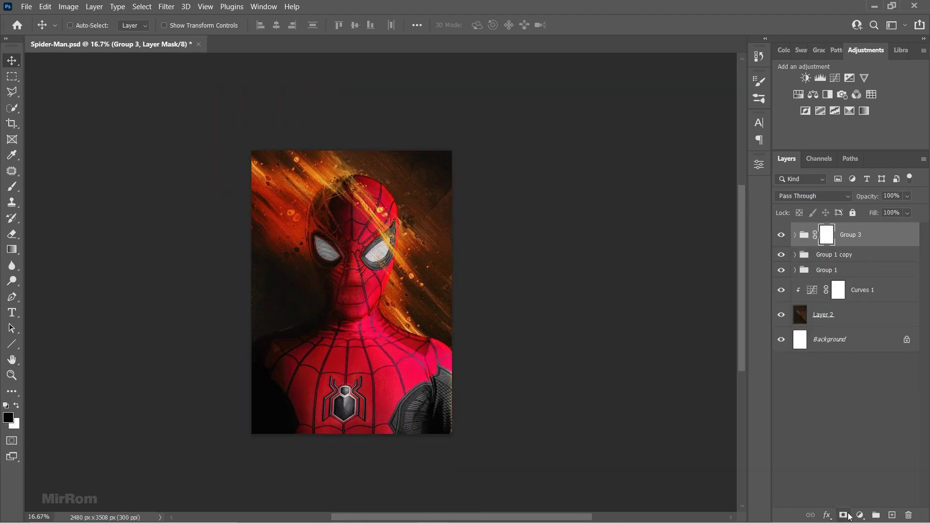
{"action": "key", "text": "g"}
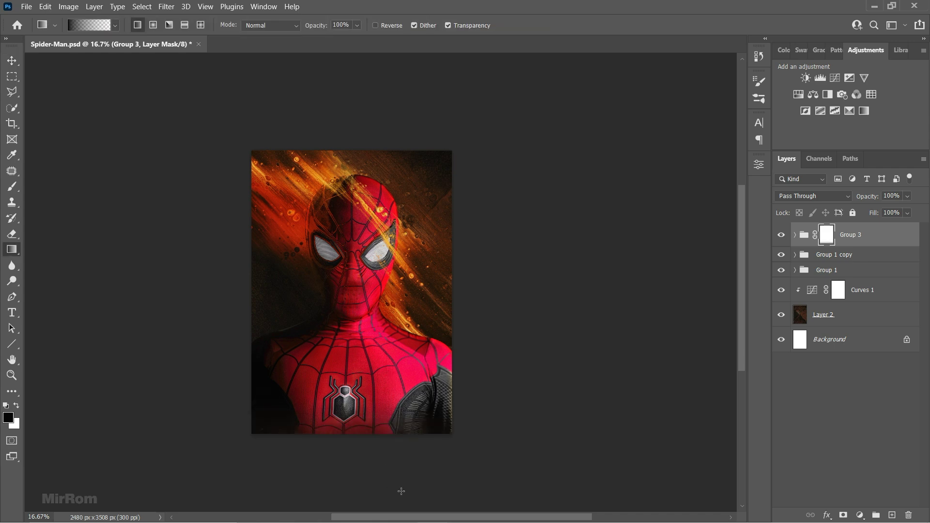
{"action": "left_click_drag", "start_coordinate": [401, 490], "coordinate": [399, 381]}
{"action": "key", "text": "v"}
{"action": "key", "text": "ctrl+plus"}
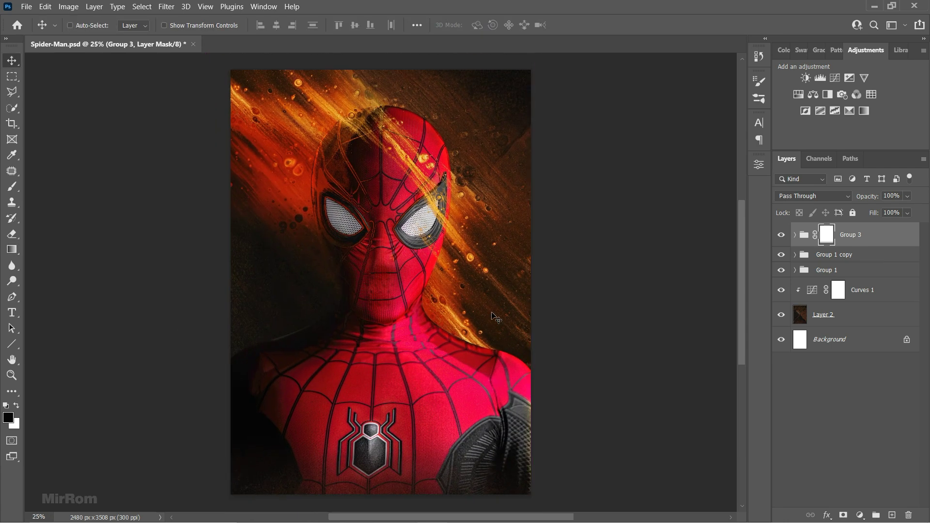
Add a Hue/Saturation adjustment layer above Group 3
{"action": "key", "text": "x"}
{"action": "left_click", "coordinate": [804, 235]}
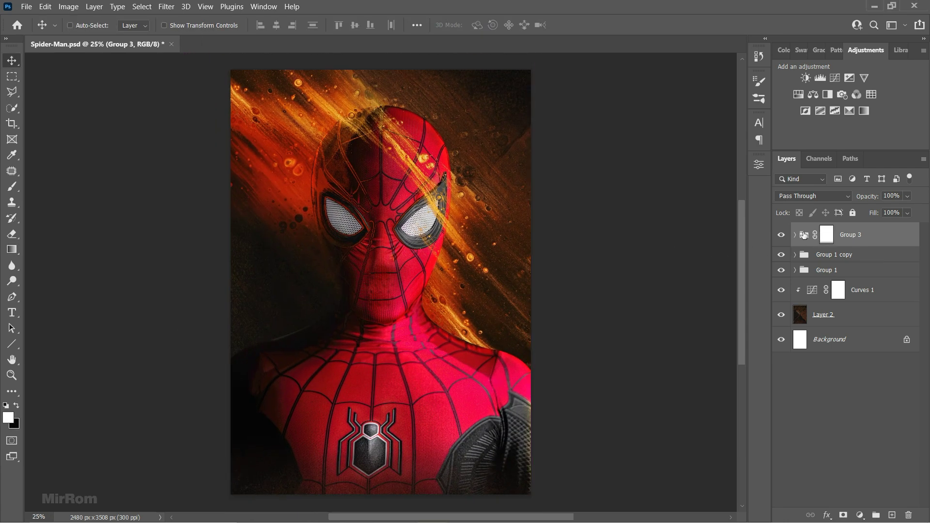
{"action": "left_click", "coordinate": [798, 95]}
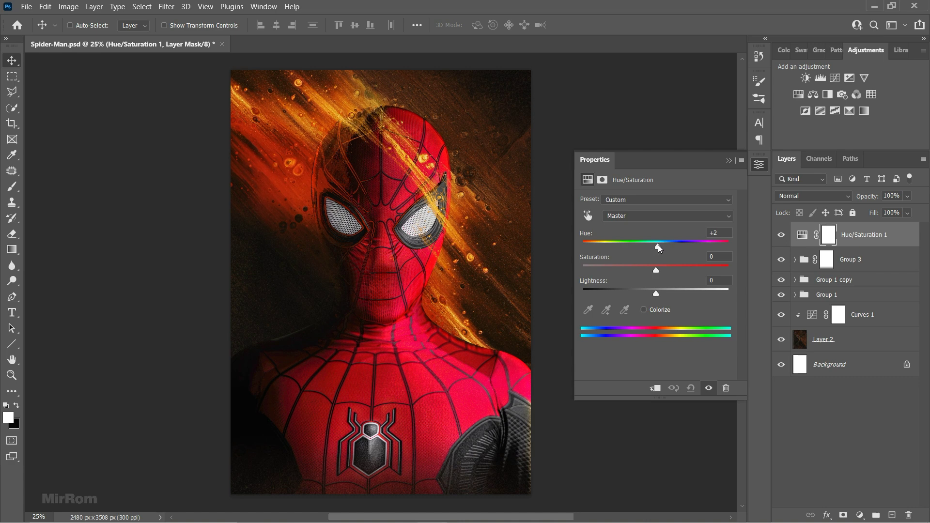
Set Hue/Saturation to Hue +16, Saturation +20, Lightness +22 with Hard Light blend mode
{"action": "mouse_move", "coordinate": [658, 247]}
{"action": "left_mouse_down"}
{"action": "mouse_move", "coordinate": [683, 248]}
{"action": "mouse_move", "coordinate": [669, 248]}
{"action": "left_mouse_up"}
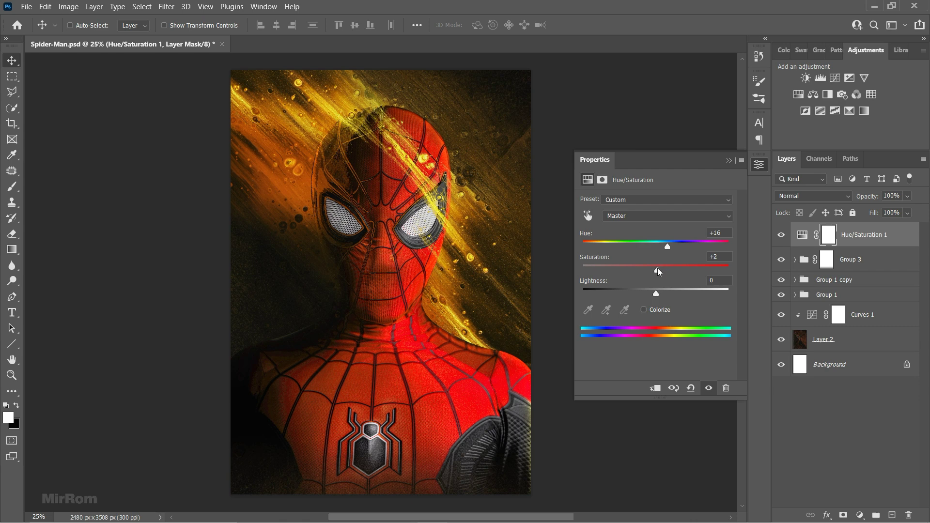
{"action": "mouse_move", "coordinate": [657, 270]}
{"action": "left_mouse_down"}
{"action": "mouse_move", "coordinate": [671, 269]}
{"action": "mouse_move", "coordinate": [671, 293]}
{"action": "left_mouse_up"}
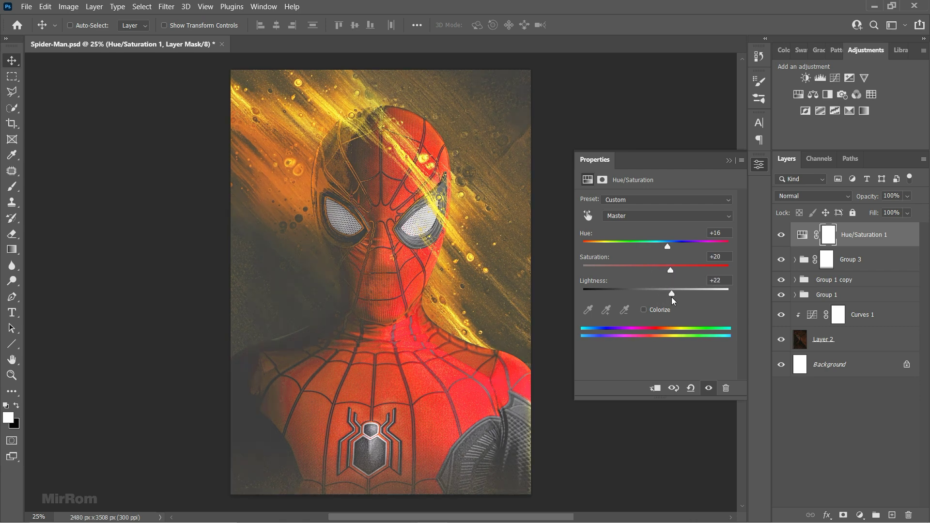
{"action": "left_click", "coordinate": [729, 161]}
{"action": "left_click", "coordinate": [814, 195]}
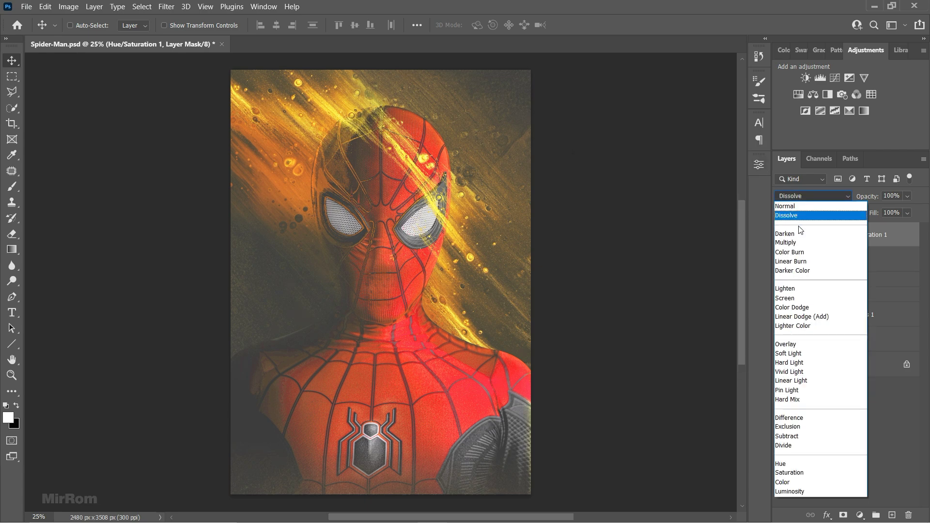
{"action": "left_click", "coordinate": [803, 363]}
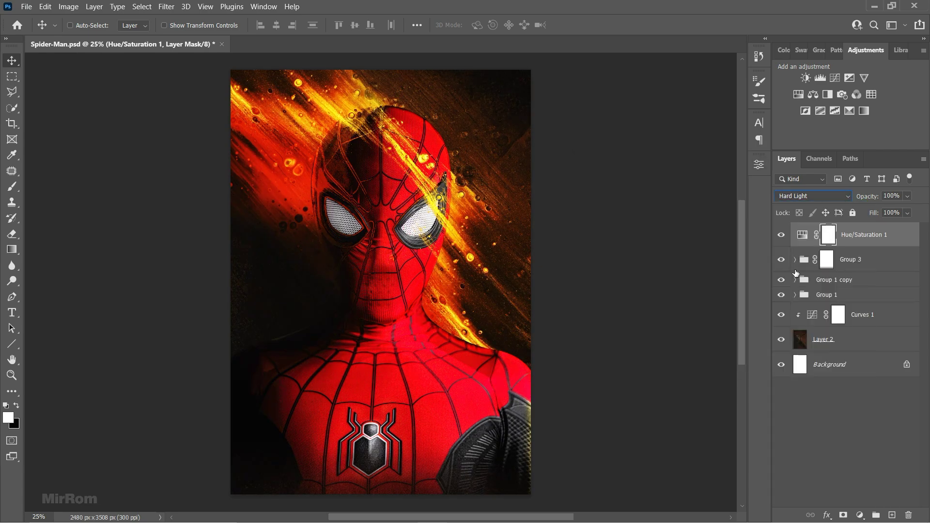
Invert the adjustment's mask and paint it back in white at 45% brush opacity
{"action": "key", "text": "ctrl+i"}
{"action": "key", "text": "ctrl+i"}
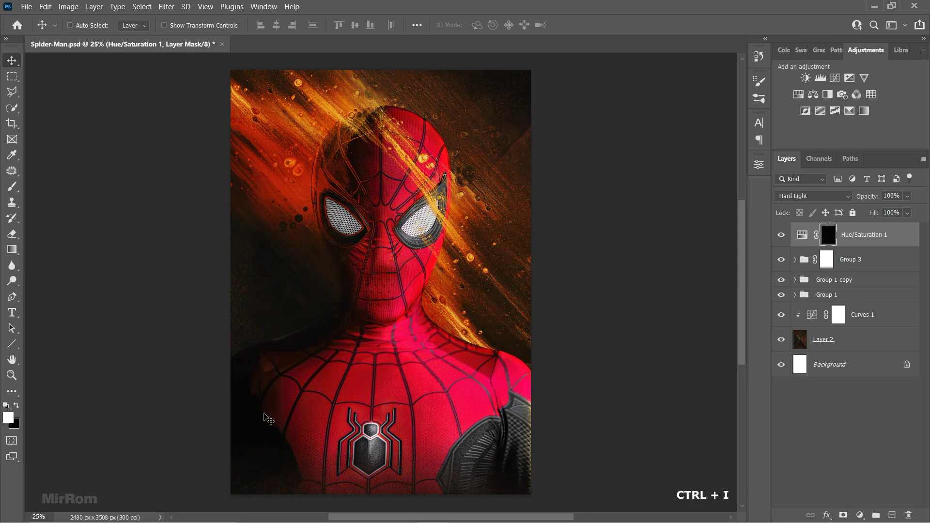
{"action": "left_click", "coordinate": [12, 187]}
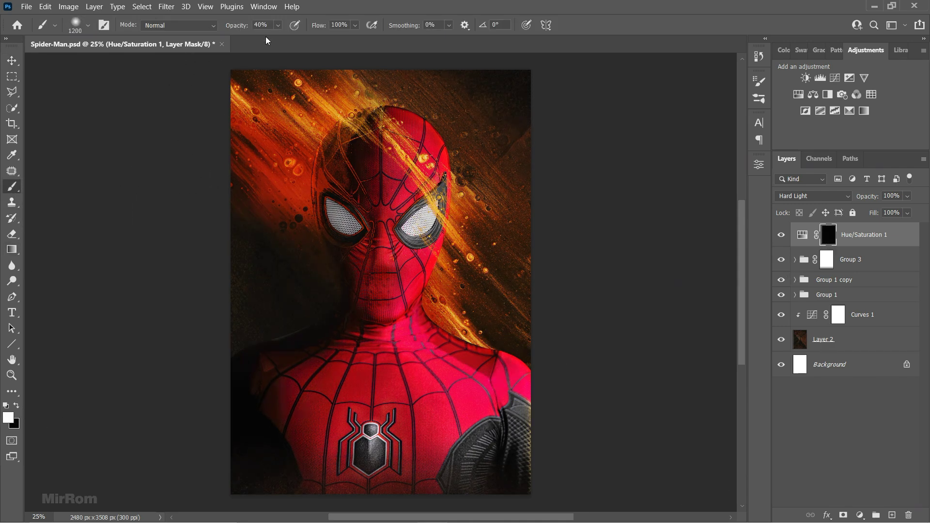
{"action": "type", "text": "45"}
{"action": "mouse_move", "coordinate": [260, 93]}
{"action": "left_mouse_down"}
{"action": "mouse_move", "coordinate": [321, 95]}
{"action": "mouse_move", "coordinate": [471, 324]}
{"action": "left_mouse_up"}
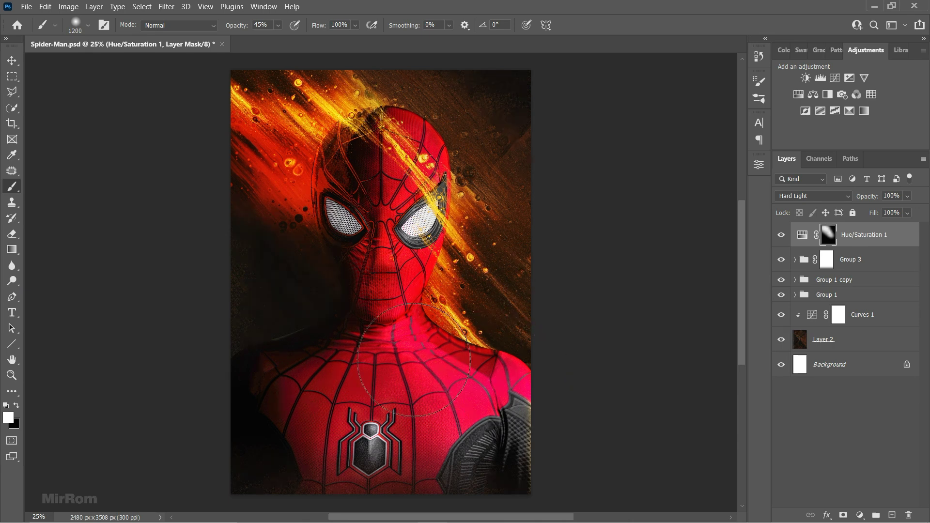
{"action": "left_click", "coordinate": [780, 234]}
Bring the smoke photo into Spider-Man.psd as Layer 4 at reduced opacity
{"action": "key", "text": "v"}
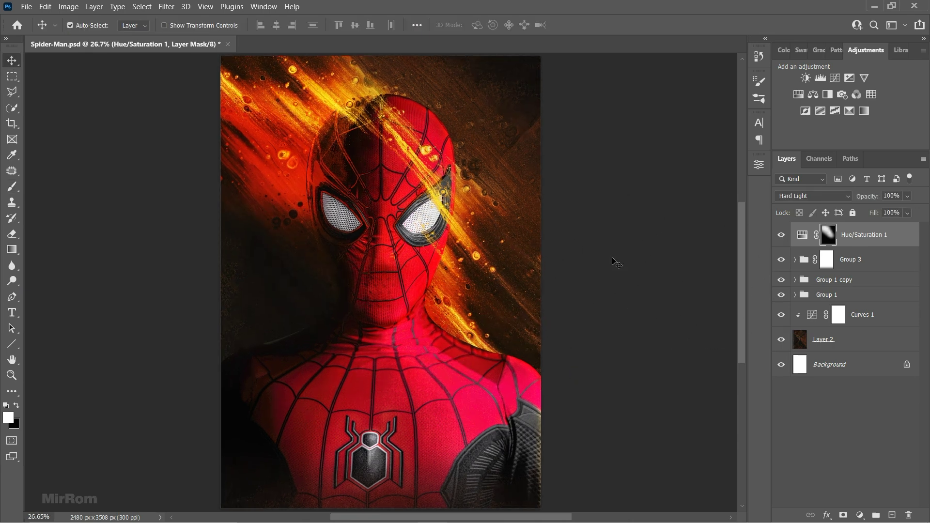
{"action": "key", "text": "ctrl+minus"}
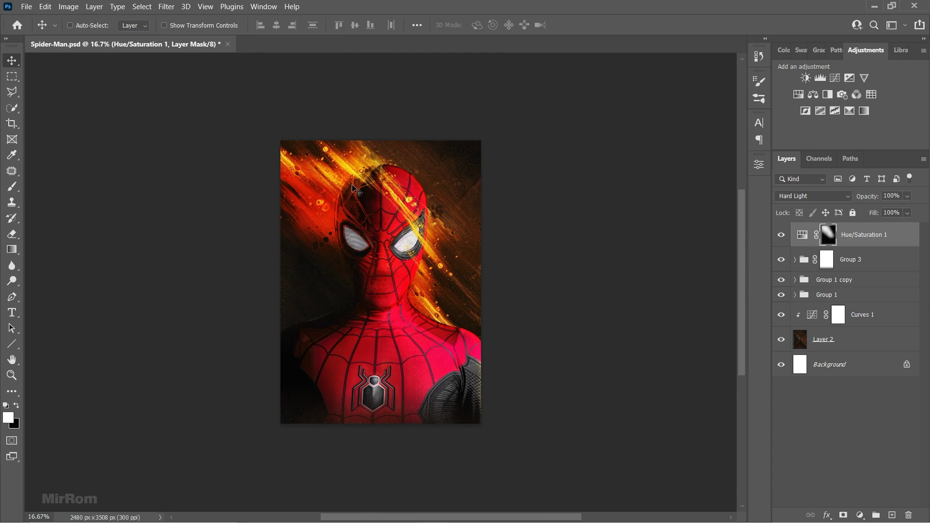
{"action": "left_click", "coordinate": [26, 7]}
{"action": "double_click", "coordinate": [280, 99]}
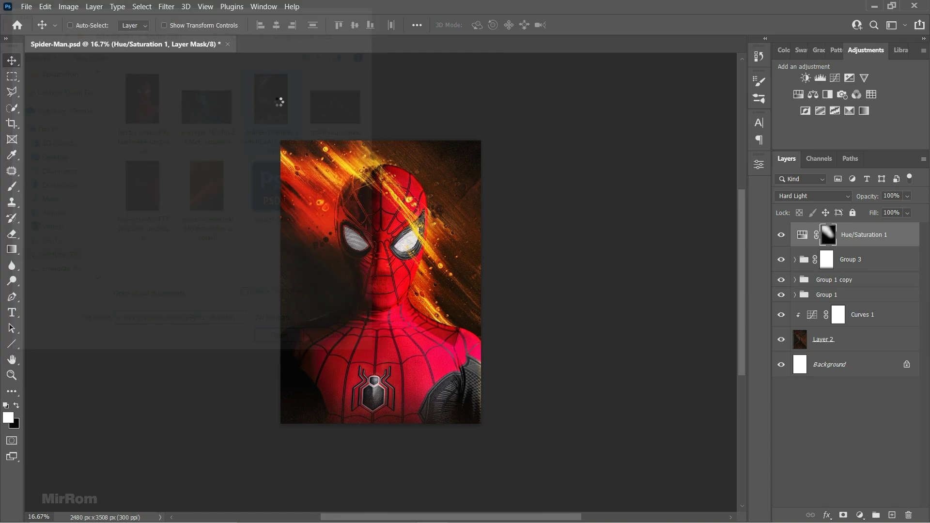
{"action": "left_click_drag", "start_coordinate": [300, 146], "coordinate": [386, 73]}
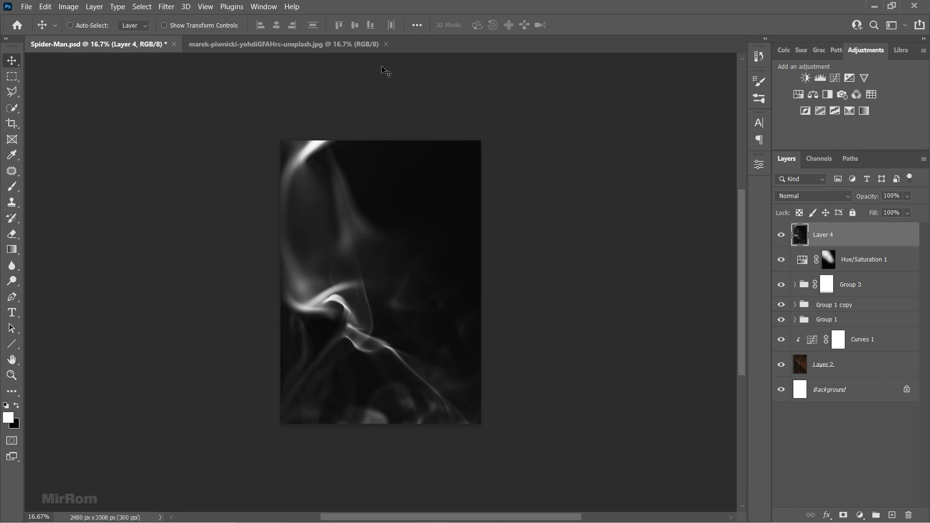
{"action": "key", "text": "ctrl+w"}
{"action": "left_click_drag", "start_coordinate": [870, 206], "coordinate": [861, 206]}
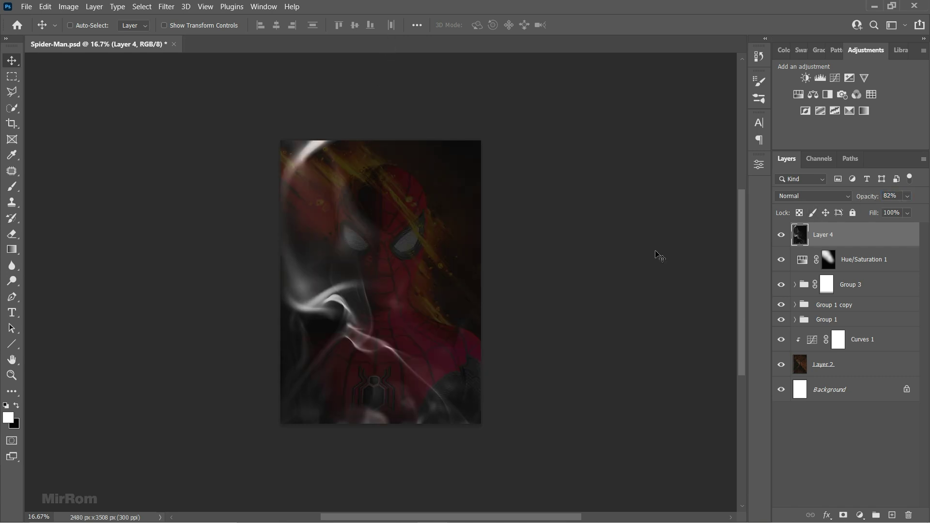
{"action": "left_click_drag", "start_coordinate": [656, 257], "coordinate": [431, 277]}
Rotate the smoke about 65°, move it down-right over the lower poster, and restore full opacity
{"action": "key", "text": "ctrl+minus"}
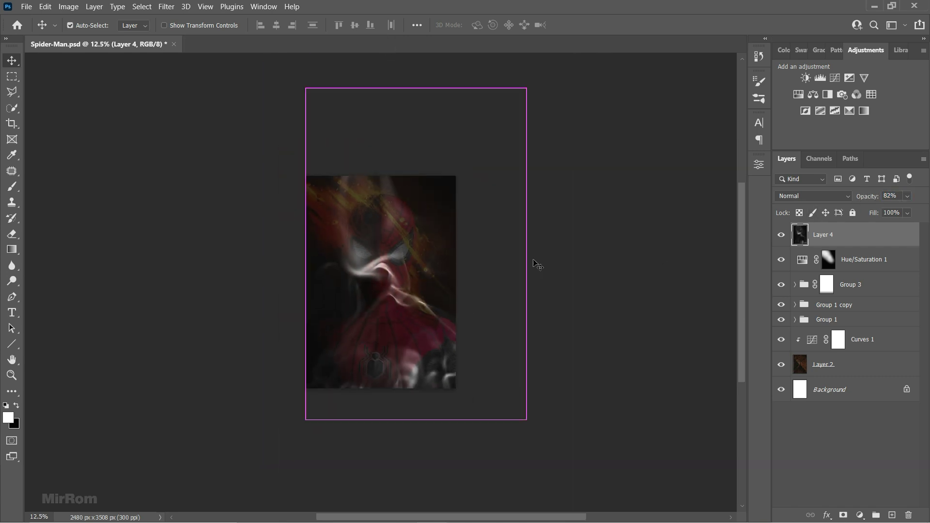
{"action": "key", "text": "ctrl+t"}
{"action": "left_click_drag", "start_coordinate": [551, 211], "coordinate": [508, 360]}
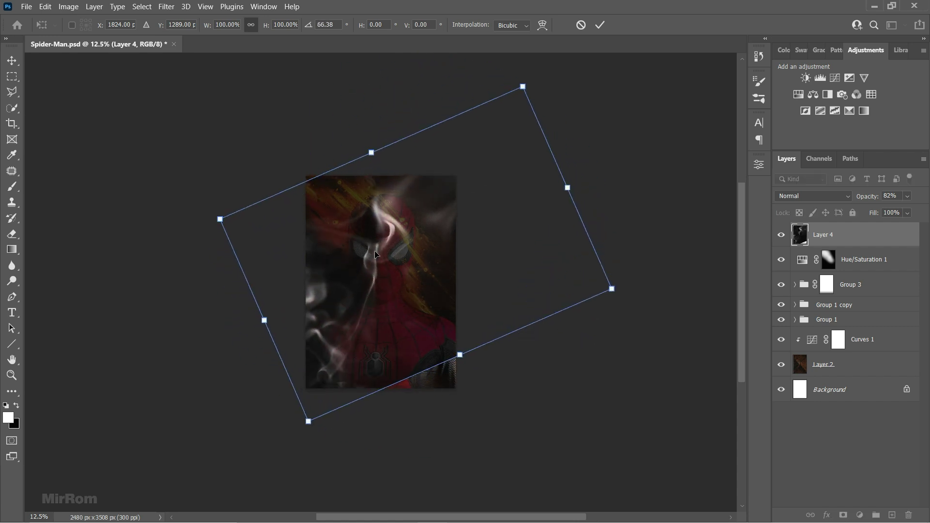
{"action": "mouse_move", "coordinate": [401, 248]}
{"action": "left_mouse_down"}
{"action": "mouse_move", "coordinate": [426, 322]}
{"action": "mouse_move", "coordinate": [421, 334]}
{"action": "left_mouse_up"}
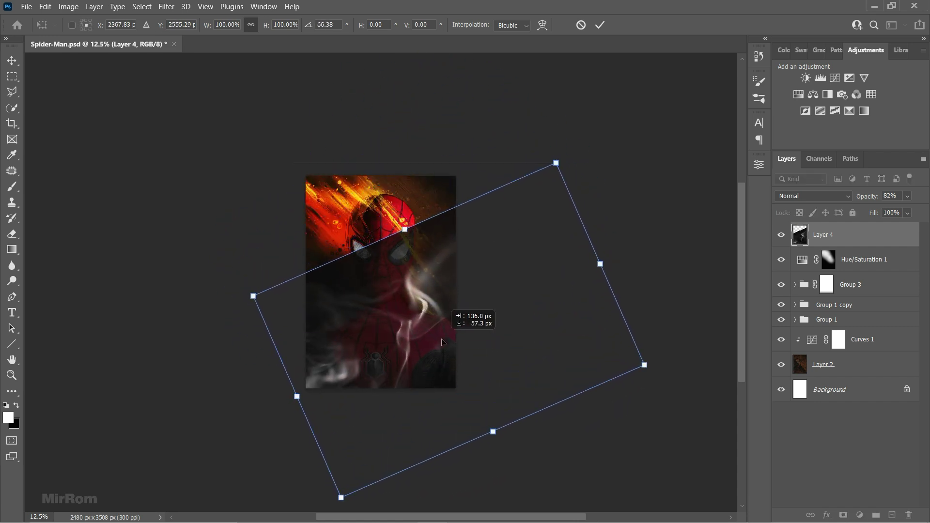
{"action": "left_click_drag", "start_coordinate": [673, 271], "coordinate": [673, 252]}
{"action": "left_click_drag", "start_coordinate": [435, 315], "coordinate": [480, 329]}
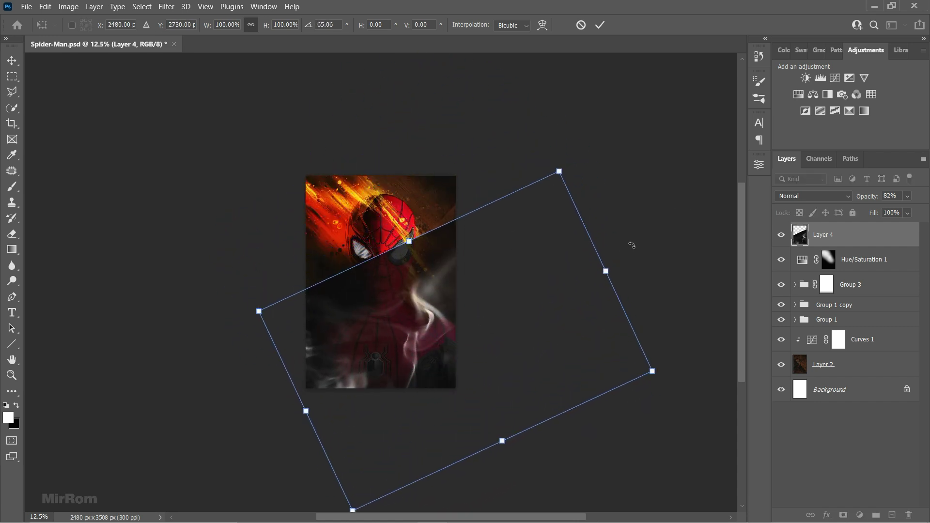
{"action": "left_click_drag", "start_coordinate": [632, 245], "coordinate": [633, 248]}
{"action": "left_click_drag", "start_coordinate": [530, 210], "coordinate": [530, 215]}
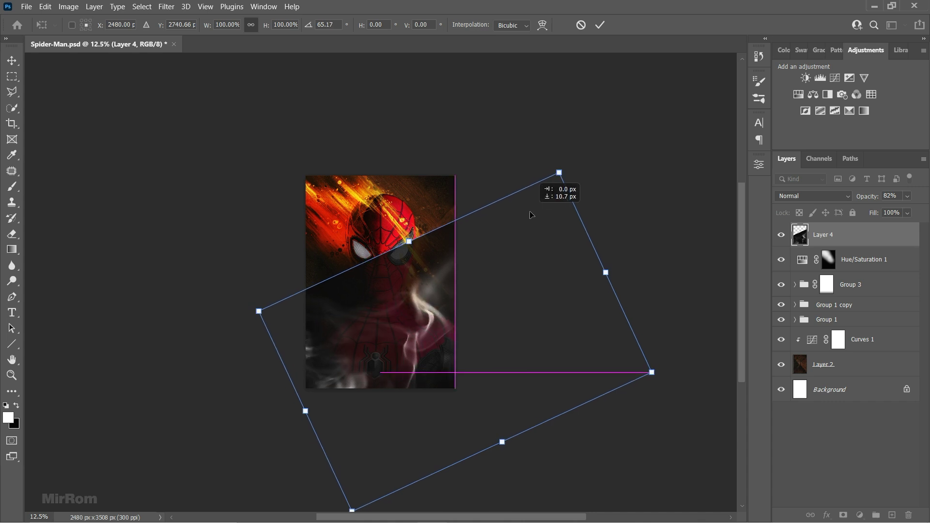
{"action": "key", "text": "Return"}
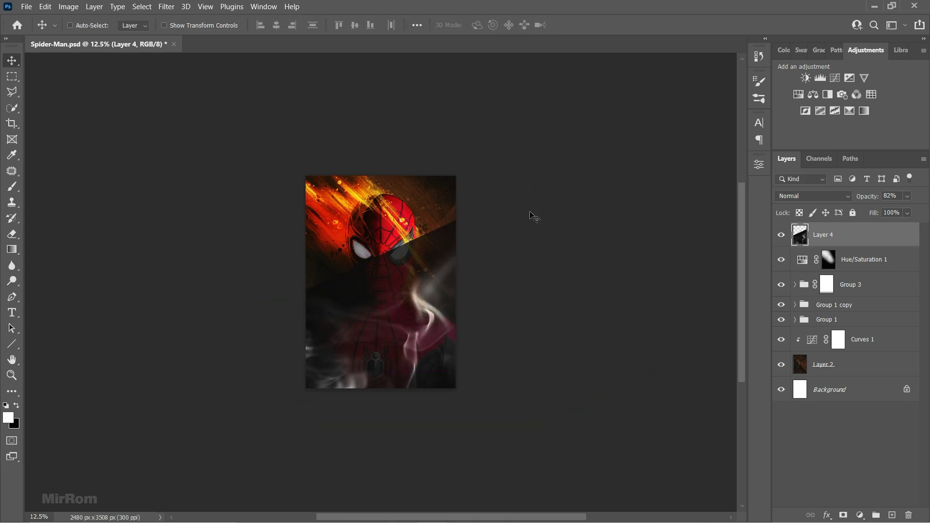
{"action": "left_click_drag", "start_coordinate": [865, 198], "coordinate": [916, 200]}
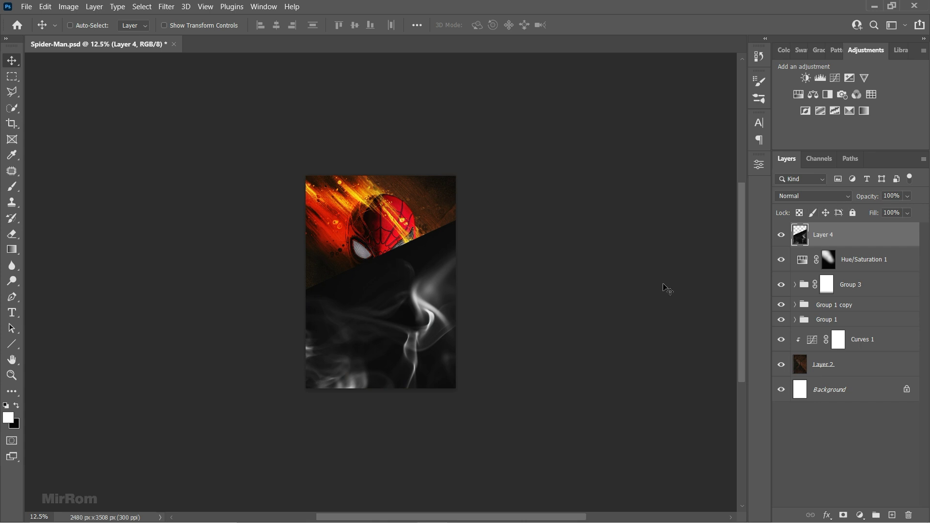
Blend Layer 4's smoke in Lighten mode and add a layer mask to it
{"action": "left_click", "coordinate": [795, 198]}
{"action": "left_click", "coordinate": [811, 281]}
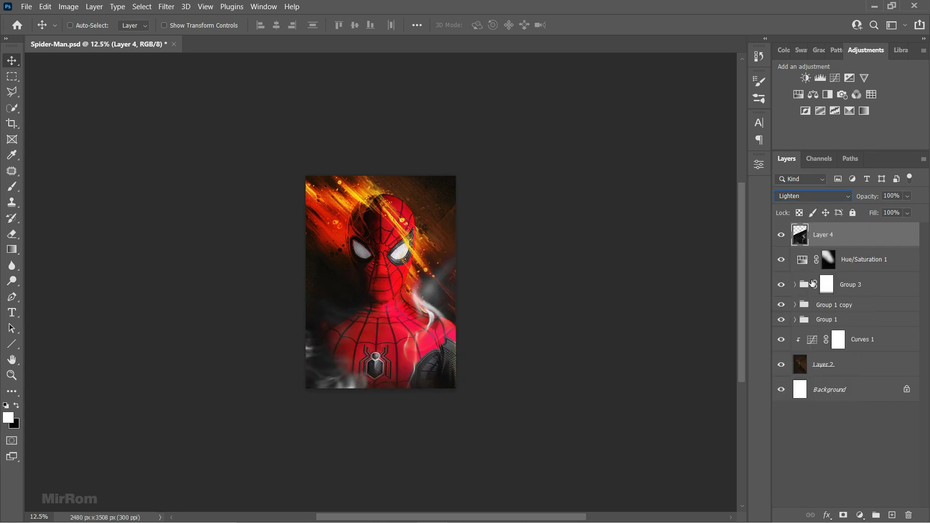
{"action": "left_click", "coordinate": [843, 514]}
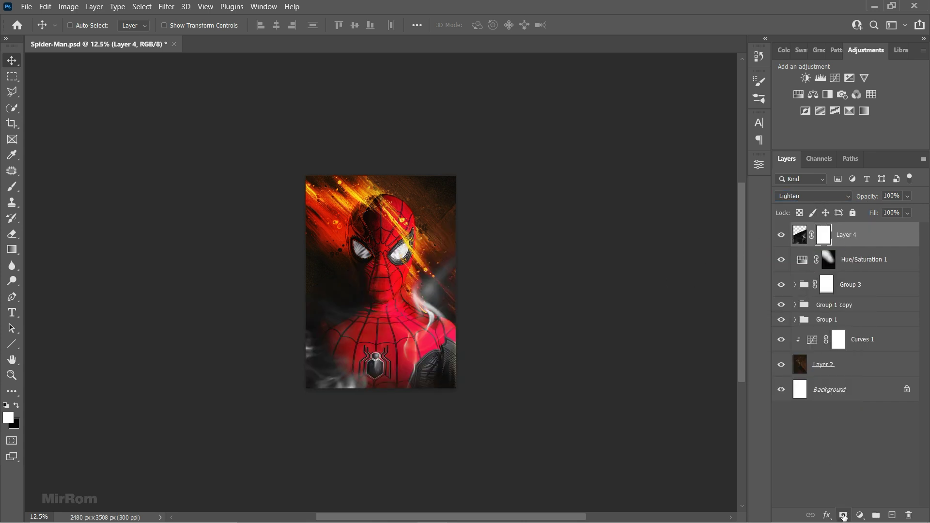
Paint black at full opacity on the mask to hide the smoke around the face
{"action": "left_click", "coordinate": [17, 405]}
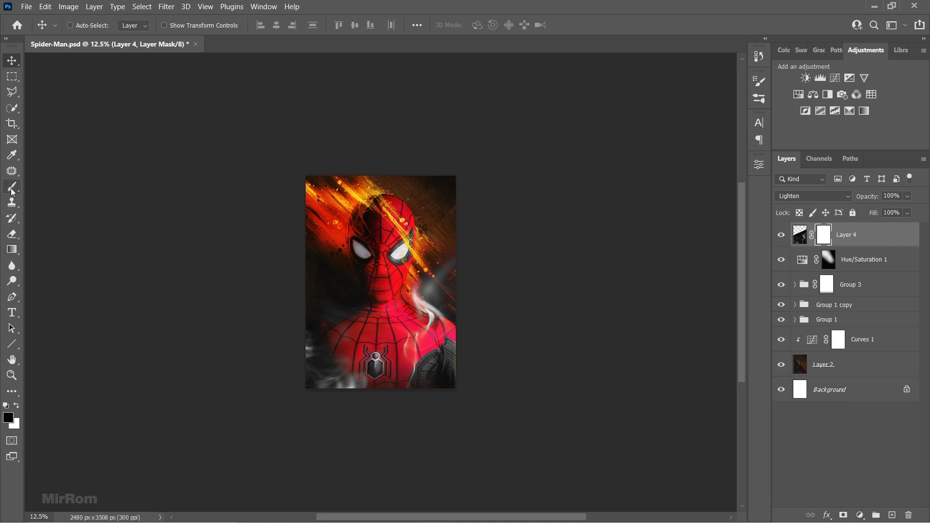
{"action": "left_click_drag", "start_coordinate": [12, 187], "coordinate": [37, 189]}
{"action": "left_click_drag", "start_coordinate": [237, 25], "coordinate": [409, 45]}
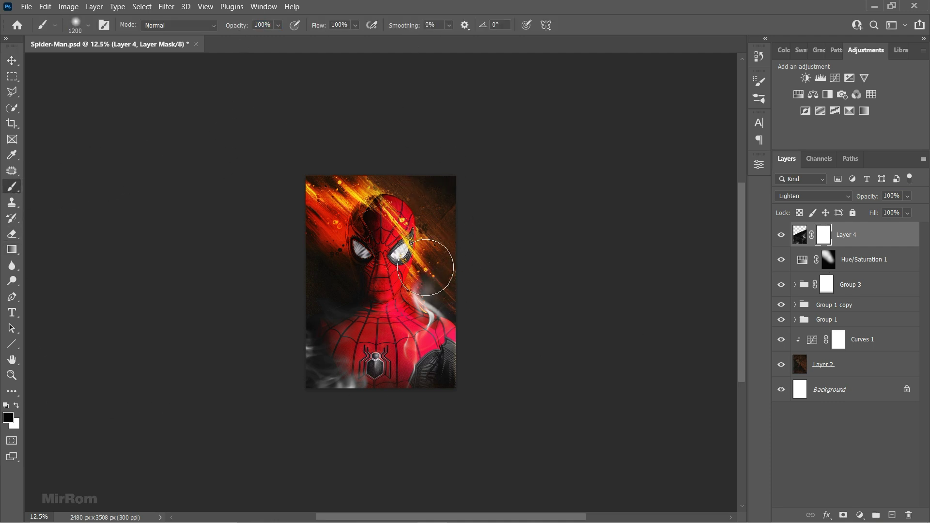
{"action": "left_click_drag", "start_coordinate": [490, 309], "coordinate": [434, 265]}
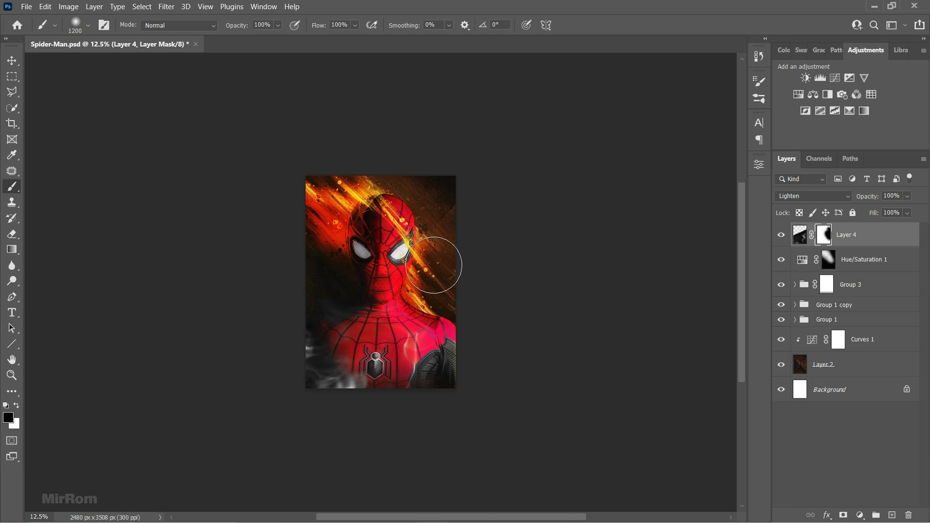
{"action": "left_click_drag", "start_coordinate": [277, 243], "coordinate": [370, 271]}
{"action": "key", "text": "v"}
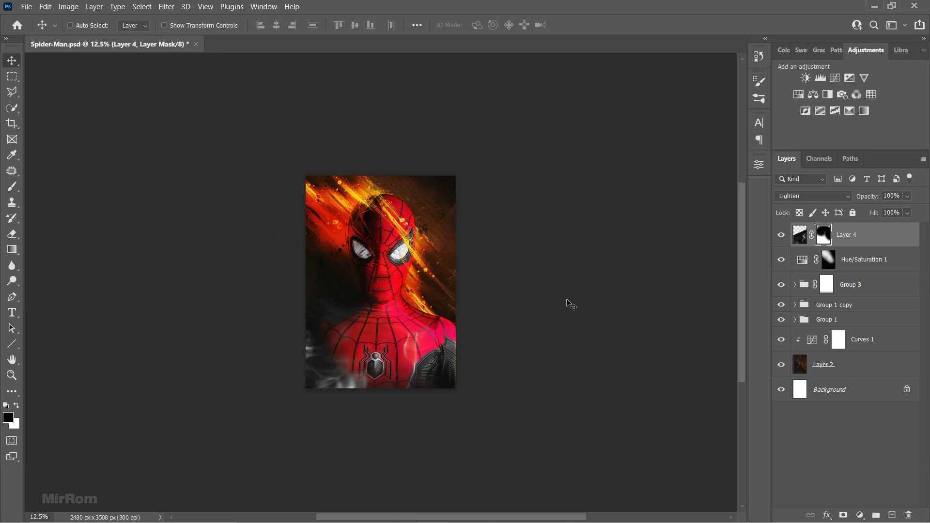
{"action": "key", "text": "ctrl+plus"}
Tint the smoke orange with a clipped, colorized Hue/Saturation at Hue 15, Saturation 100
{"action": "left_click", "coordinate": [800, 234]}
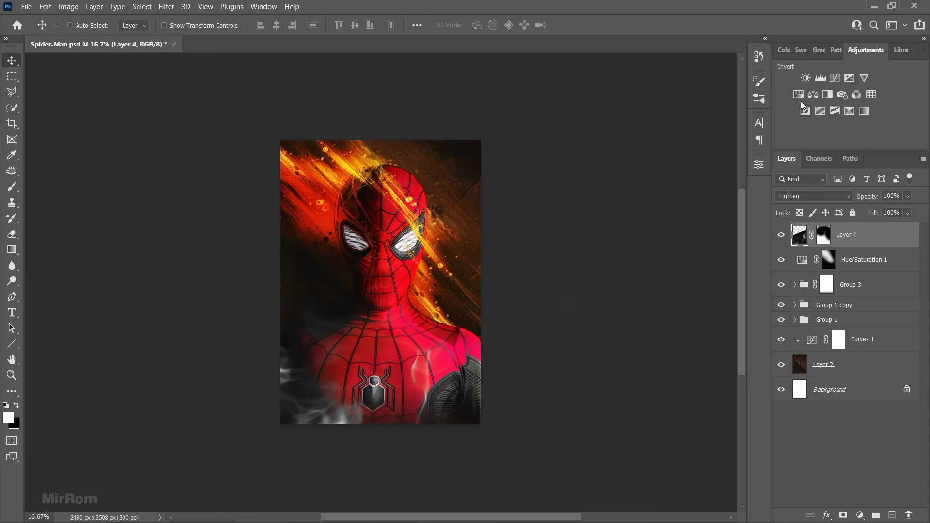
{"action": "left_click", "coordinate": [798, 95]}
{"action": "left_click", "coordinate": [657, 390]}
{"action": "left_click", "coordinate": [659, 309]}
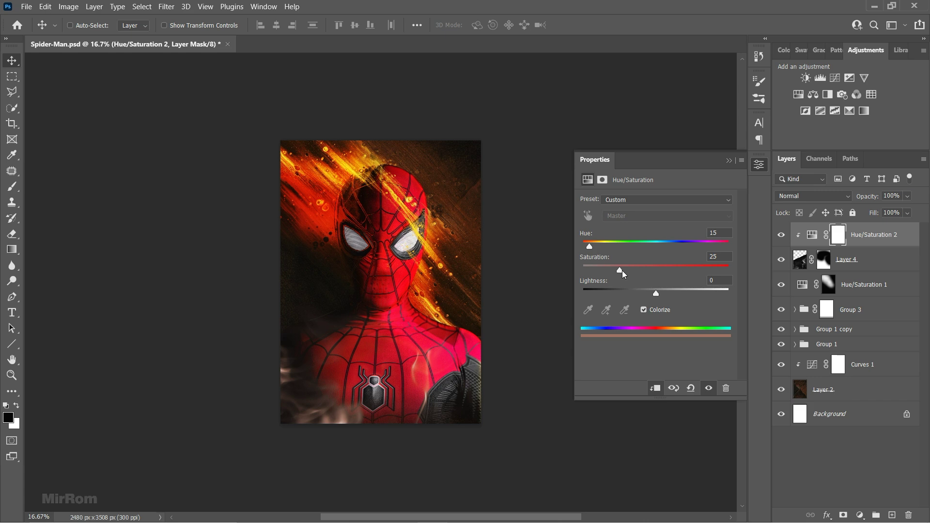
{"action": "left_click_drag", "start_coordinate": [623, 274], "coordinate": [747, 278]}
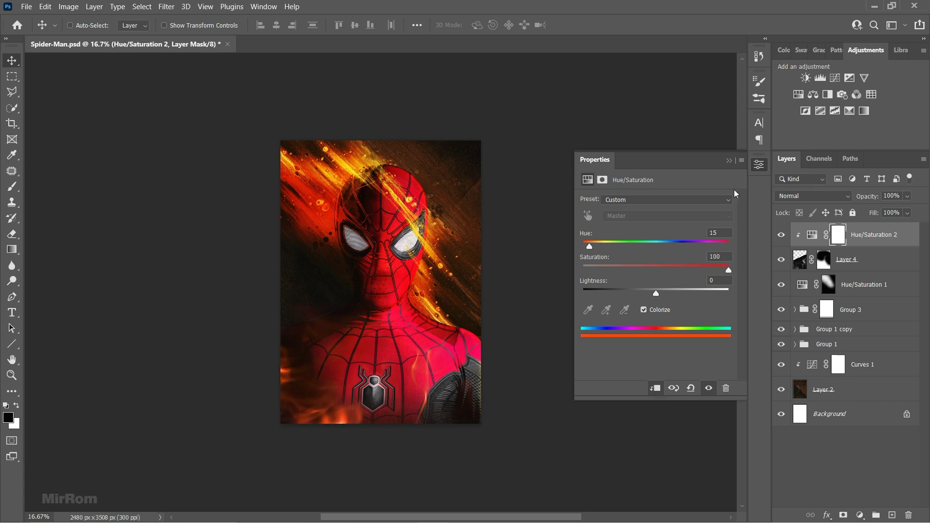
{"action": "left_click", "coordinate": [728, 160]}
{"action": "scroll", "coordinate": [641, 269], "scroll_direction": "down", "scroll_amount": 1}
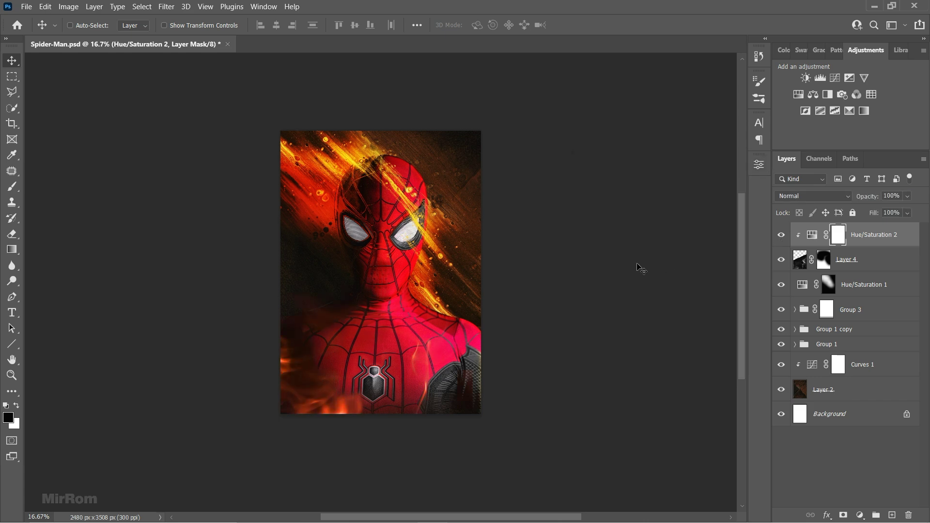
{"action": "key", "text": "ctrl+plus"}
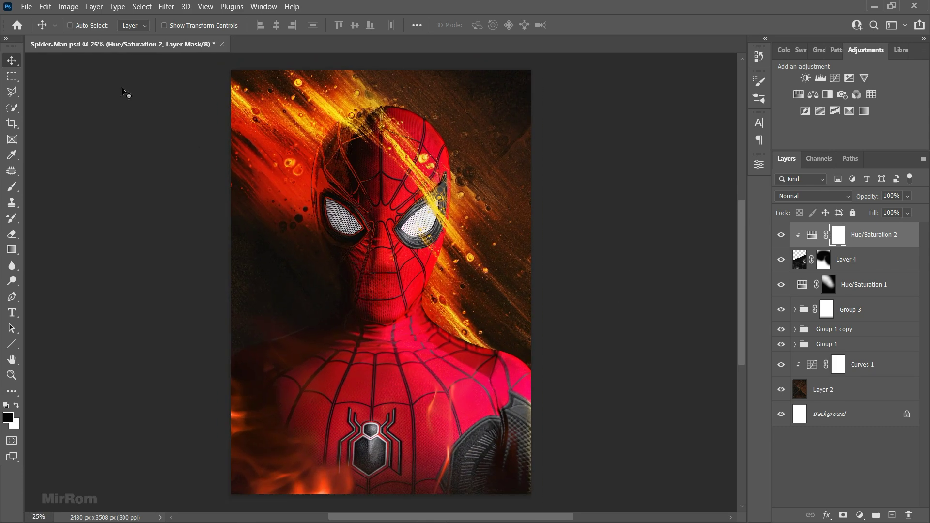
{"action": "left_click", "coordinate": [26, 6]}
Bring the jr-korpa nebula image into Spider-Man.psd as Layer 5 and position it
{"action": "left_click", "coordinate": [39, 27]}
{"action": "double_click", "coordinate": [203, 100]}
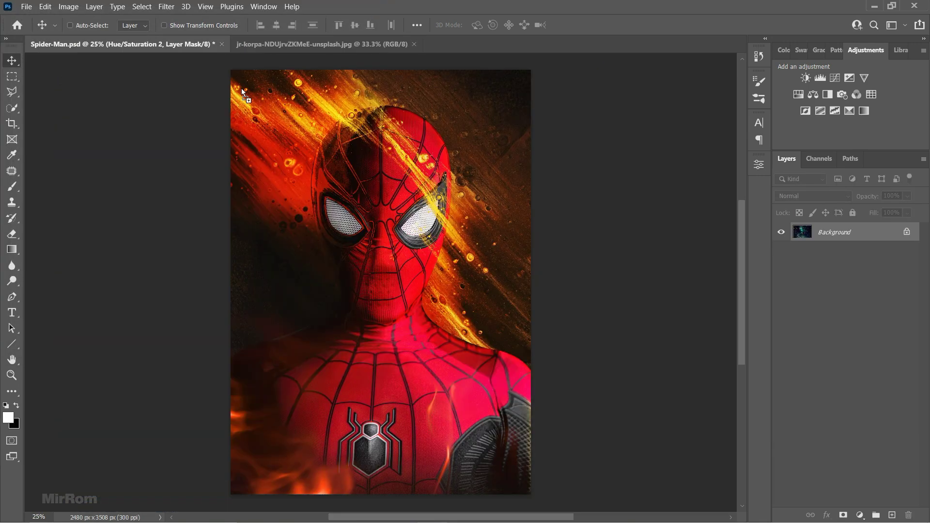
{"action": "left_click_drag", "start_coordinate": [385, 233], "coordinate": [242, 88]}
{"action": "left_click", "coordinate": [325, 44]}
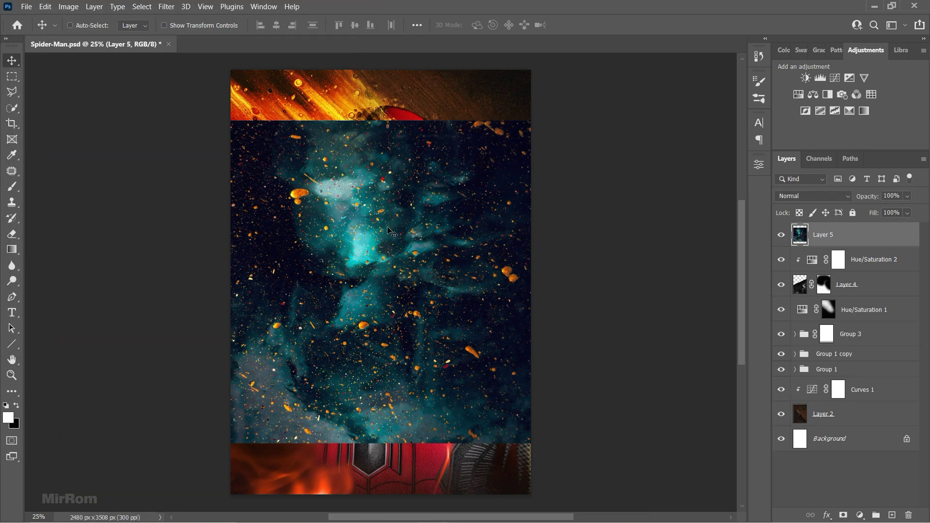
{"action": "left_click_drag", "start_coordinate": [387, 230], "coordinate": [402, 283]}
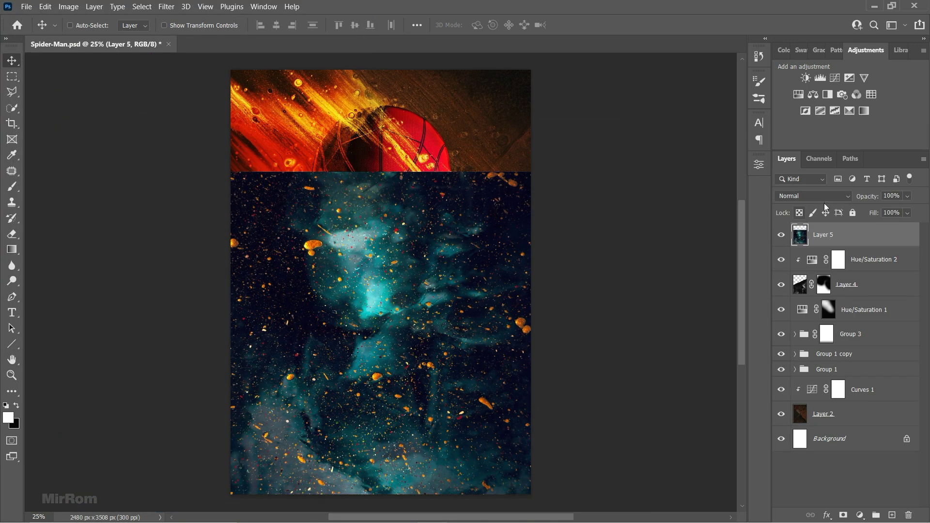
{"action": "left_click_drag", "start_coordinate": [867, 196], "coordinate": [859, 200]}
{"action": "mouse_move", "coordinate": [491, 290]}
{"action": "left_mouse_down"}
{"action": "mouse_move", "coordinate": [472, 325]}
{"action": "mouse_move", "coordinate": [484, 326]}
{"action": "mouse_move", "coordinate": [469, 332]}
{"action": "left_mouse_up"}
Set Layer 5 to 100% opacity and Color Dodge blend mode
{"action": "left_click", "coordinate": [890, 195]}
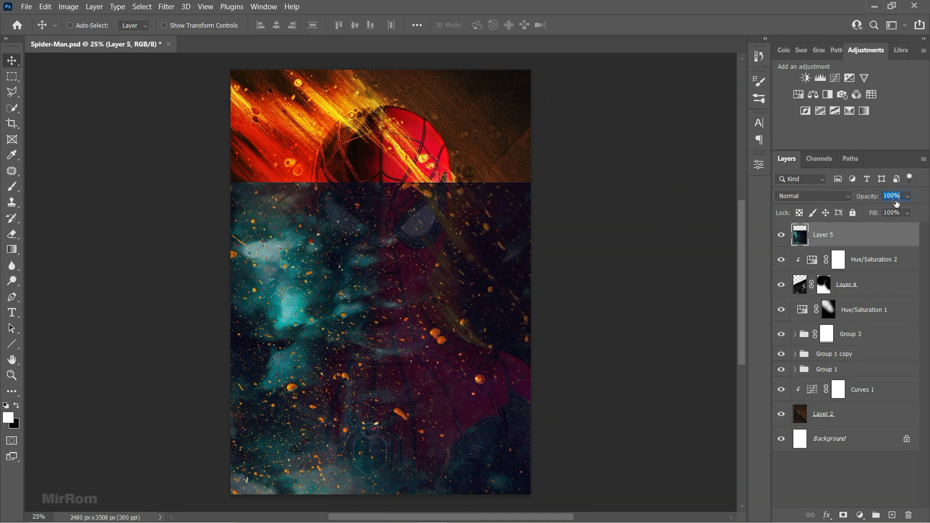
{"action": "type", "text": "100"}
{"action": "key", "text": "Return"}
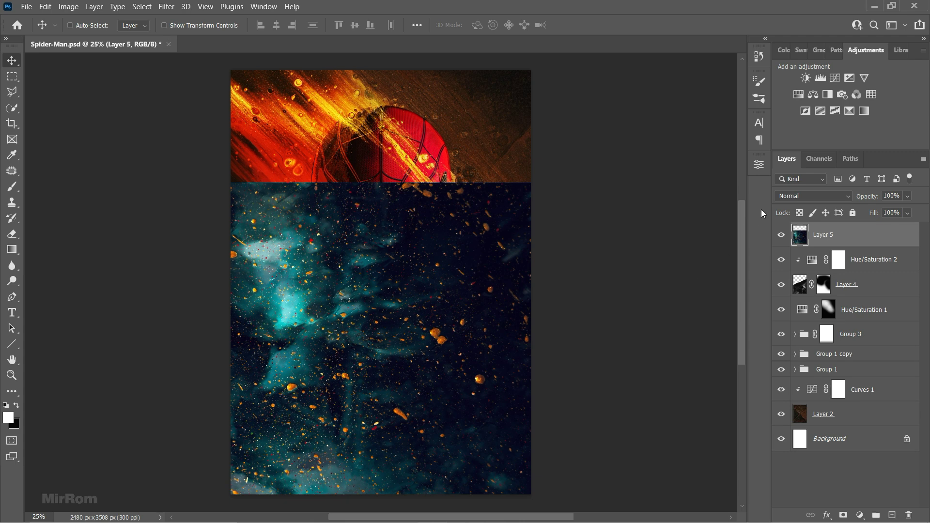
{"action": "left_click", "coordinate": [812, 196]}
{"action": "left_click", "coordinate": [816, 308]}
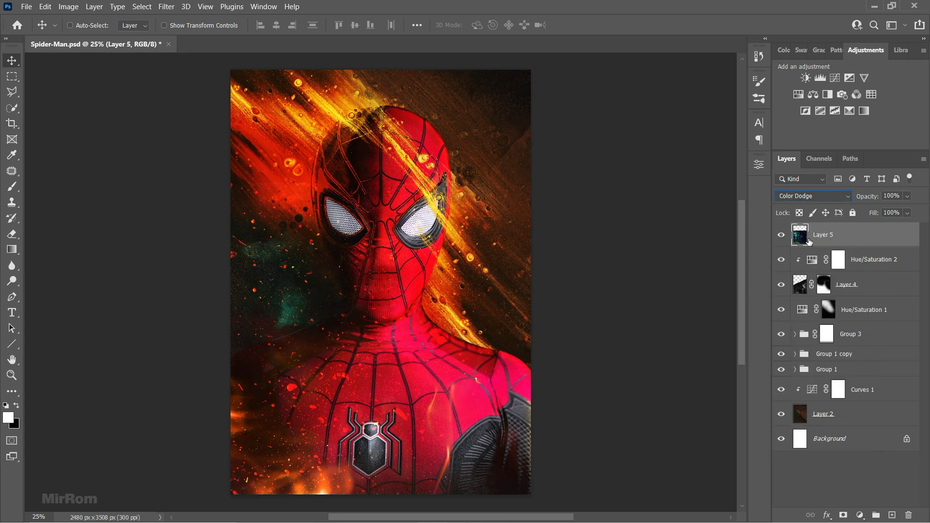
Add a Levels layer clipped to the nebula with black point 9 and midtones 0.69
{"action": "left_click", "coordinate": [819, 78]}
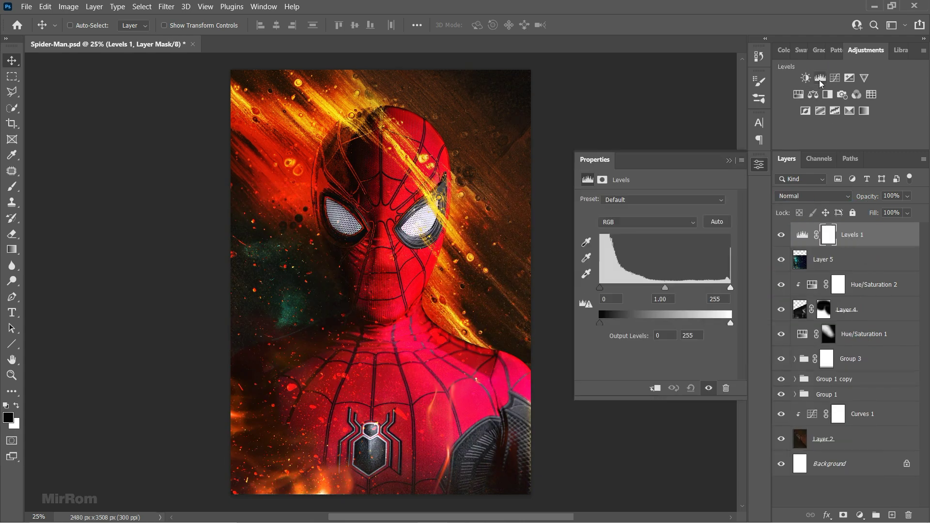
{"action": "left_click", "coordinate": [657, 387]}
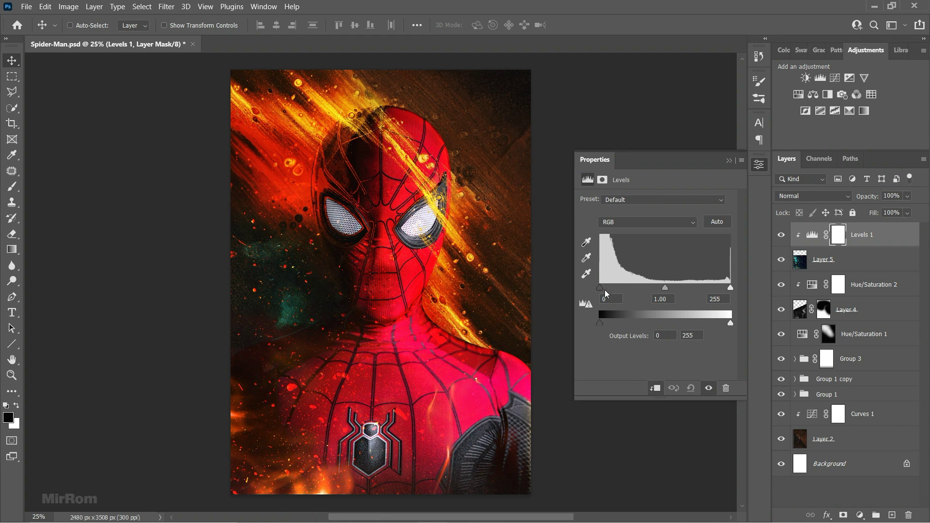
{"action": "left_click_drag", "start_coordinate": [600, 287], "coordinate": [604, 287]}
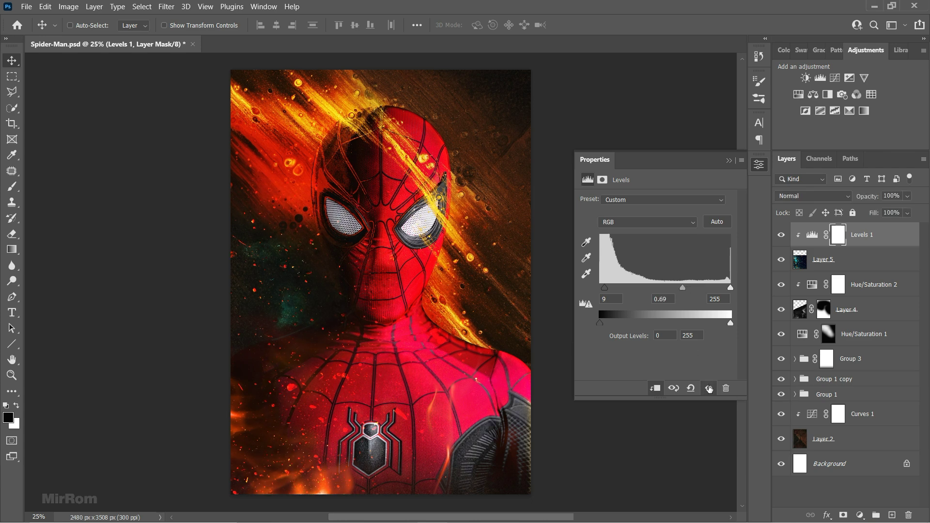
{"action": "left_click", "coordinate": [728, 160]}
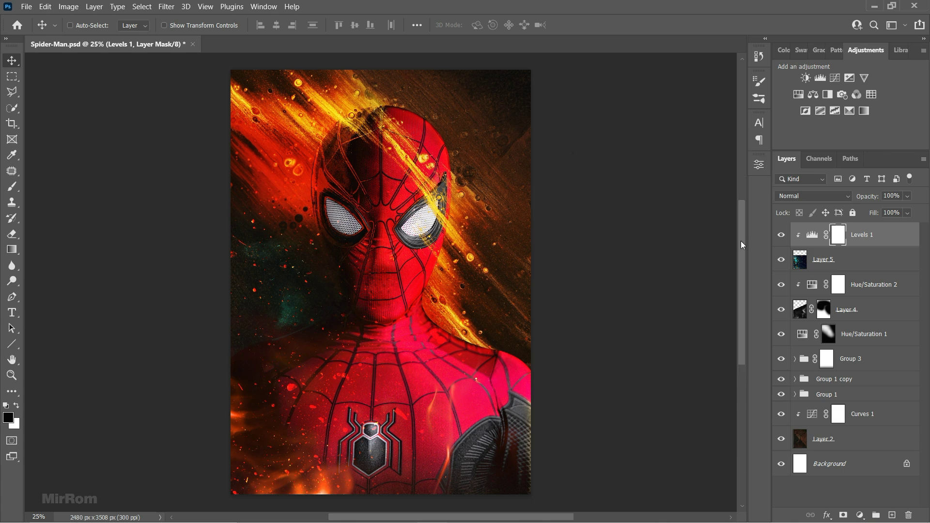
Add a clipped Hue/Saturation on Cyans with Saturation -100 and Lightness -68
{"action": "left_click", "coordinate": [798, 95]}
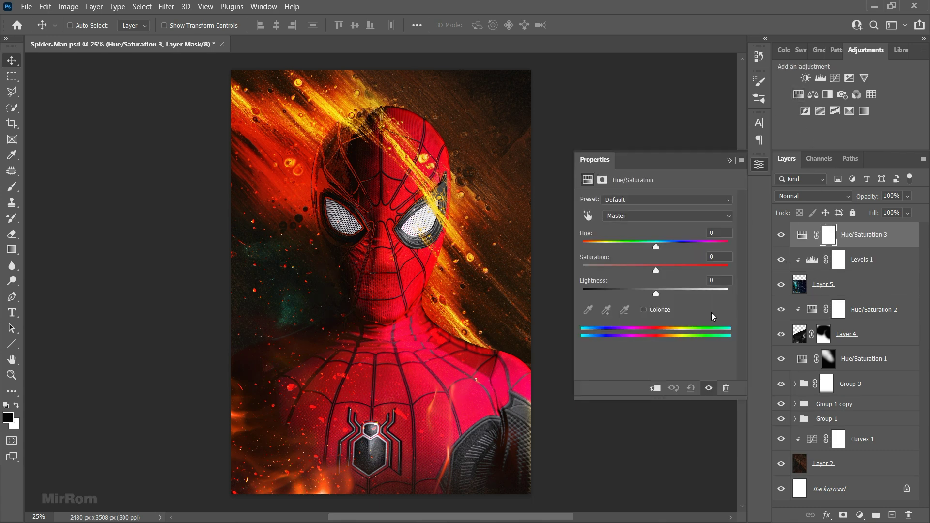
{"action": "left_click", "coordinate": [656, 388]}
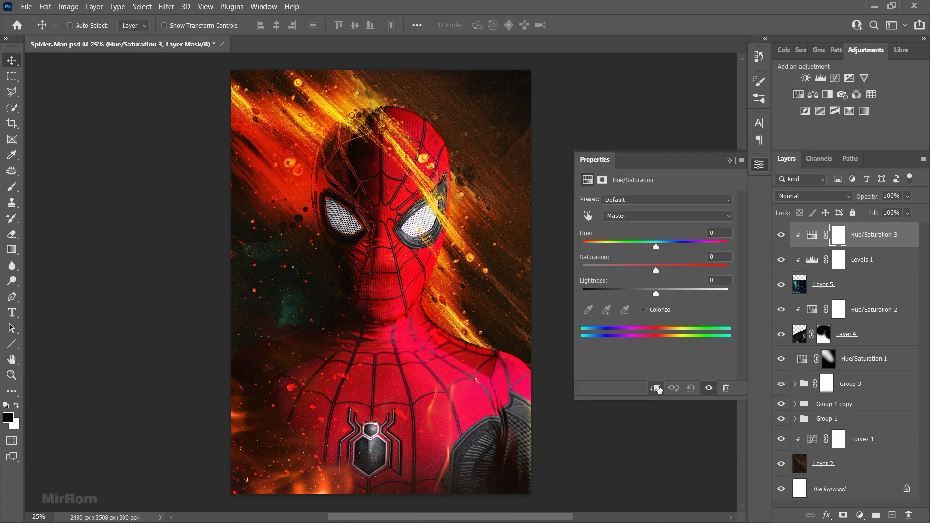
{"action": "left_click", "coordinate": [632, 216]}
{"action": "left_click", "coordinate": [626, 263]}
{"action": "left_click_drag", "start_coordinate": [661, 273], "coordinate": [584, 271]}
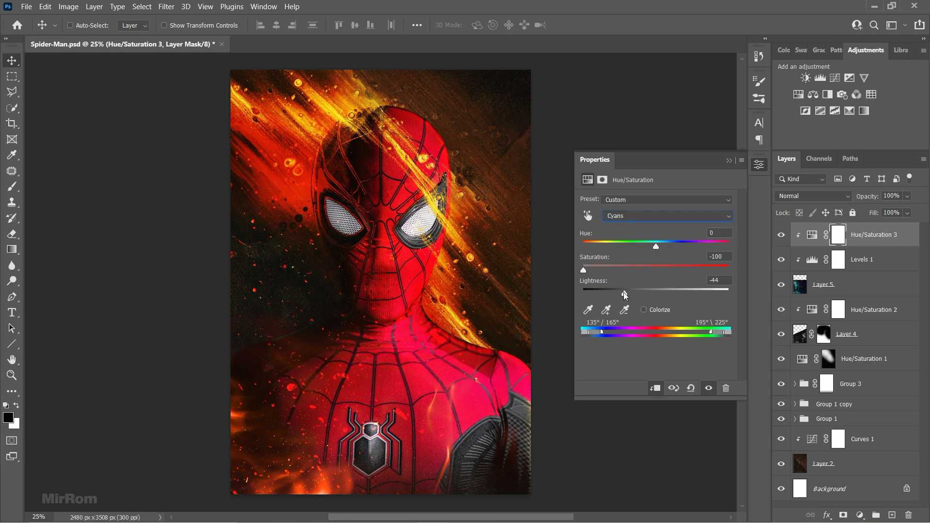
{"action": "left_click_drag", "start_coordinate": [609, 292], "coordinate": [606, 292]}
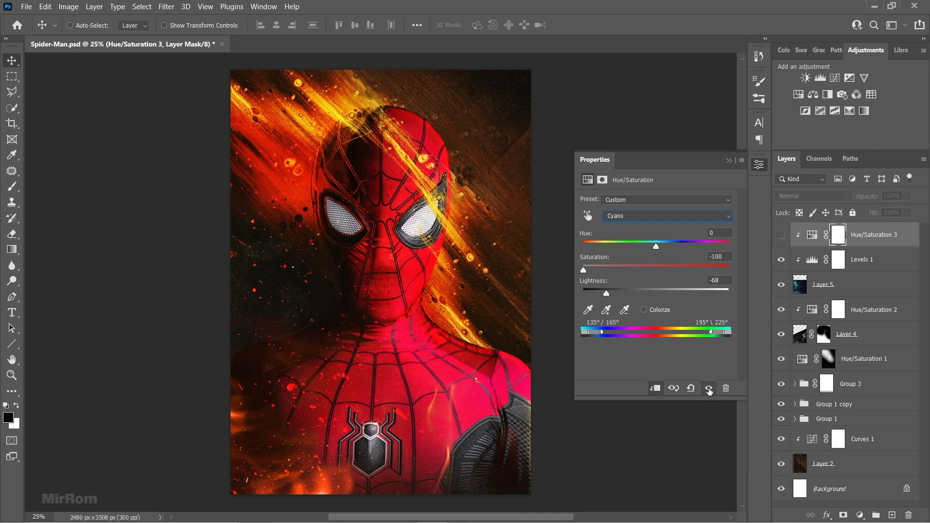
{"action": "left_click", "coordinate": [729, 160]}
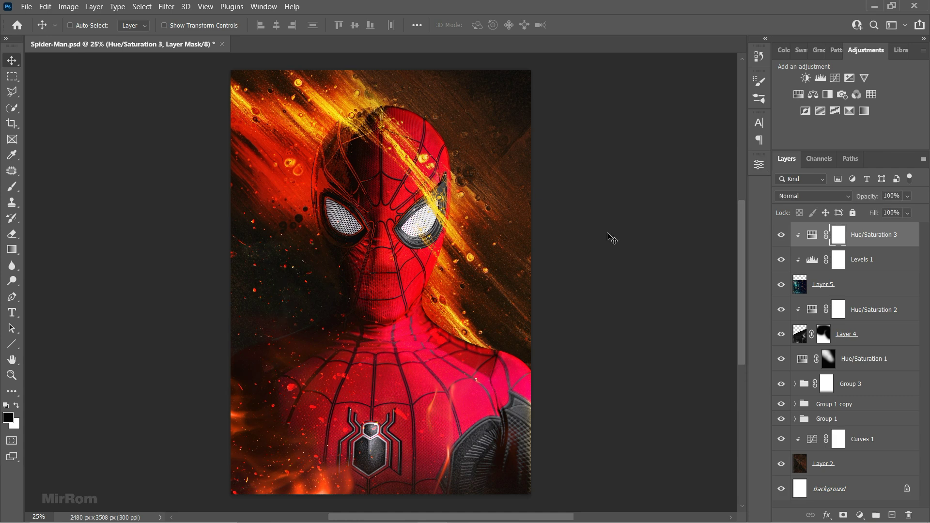
{"action": "key", "text": "ctrl+plus"}
{"action": "key", "text": "ctrl+minus"}
{"action": "key", "text": "ctrl+minus"}
{"action": "key", "text": "ctrl+plus"}
Open the spider-web photo and drag it into Spider-Man.psd as Layer 6
{"action": "left_click", "coordinate": [812, 237]}
{"action": "key", "text": "ctrl+minus"}
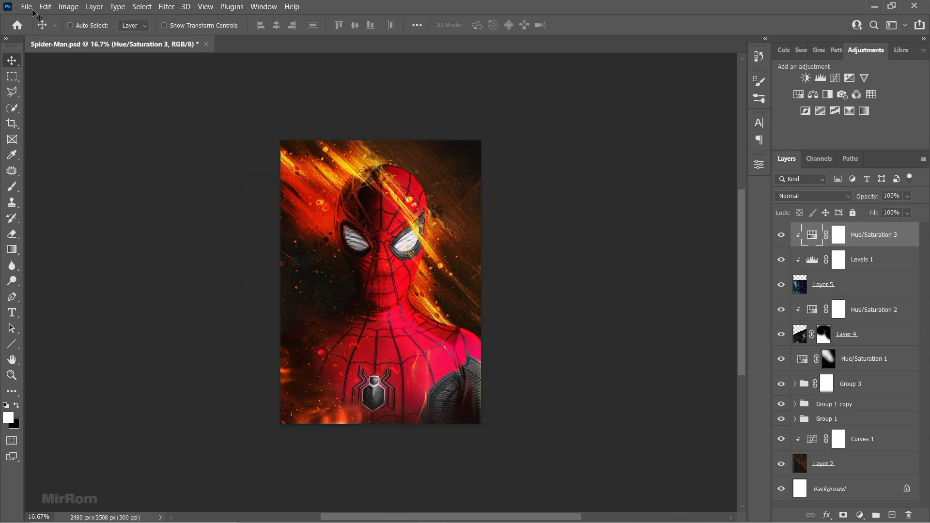
{"action": "left_click", "coordinate": [26, 6]}
{"action": "left_click", "coordinate": [36, 28]}
{"action": "double_click", "coordinate": [342, 104]}
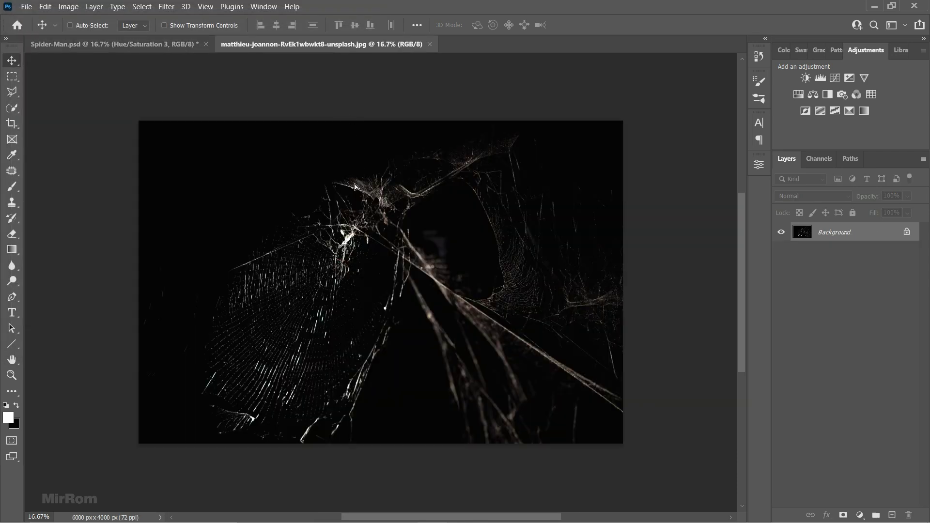
{"action": "left_click_drag", "start_coordinate": [356, 187], "coordinate": [353, 223]}
{"action": "left_click", "coordinate": [396, 44]}
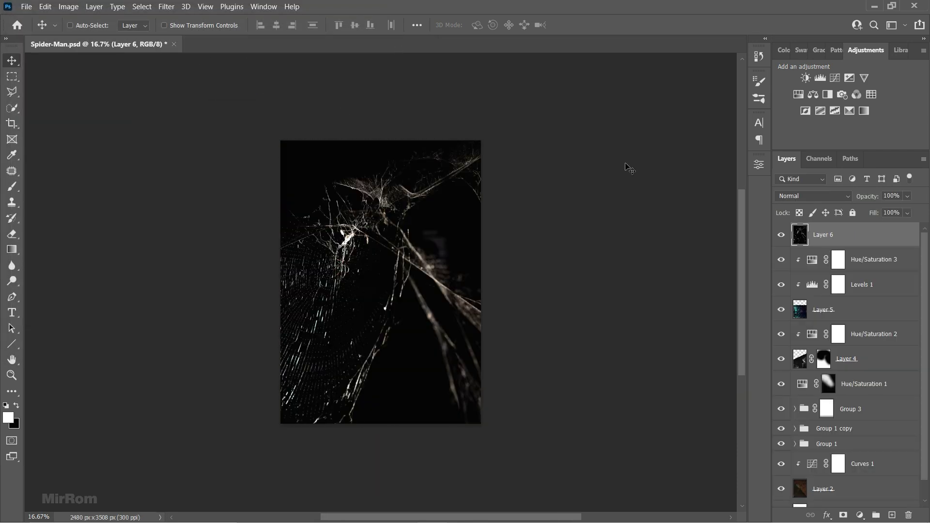
Rotate the web layer slightly and position it across Spider-Man with Free Transform
{"action": "left_click_drag", "start_coordinate": [864, 199], "coordinate": [844, 201]}
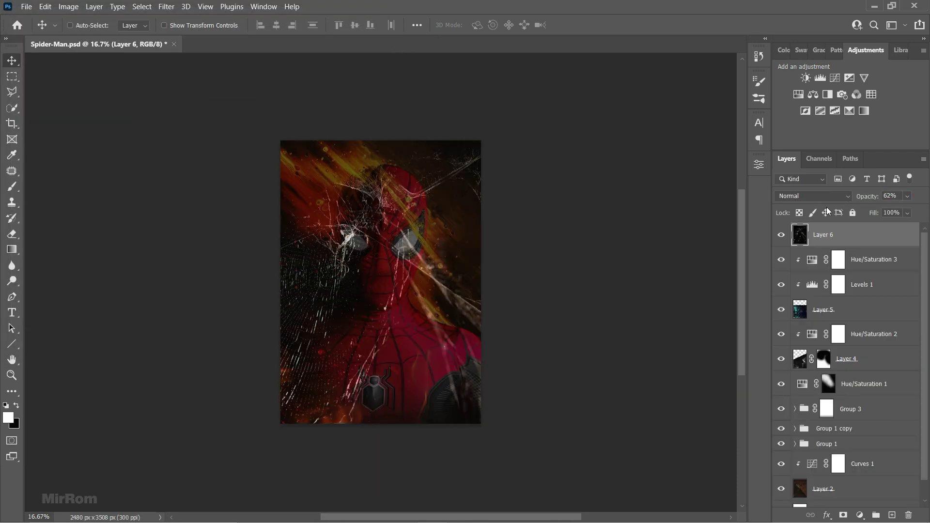
{"action": "left_click_drag", "start_coordinate": [605, 280], "coordinate": [572, 301]}
{"action": "key", "text": "ctrl+t"}
{"action": "left_click_drag", "start_coordinate": [667, 284], "coordinate": [536, 191]}
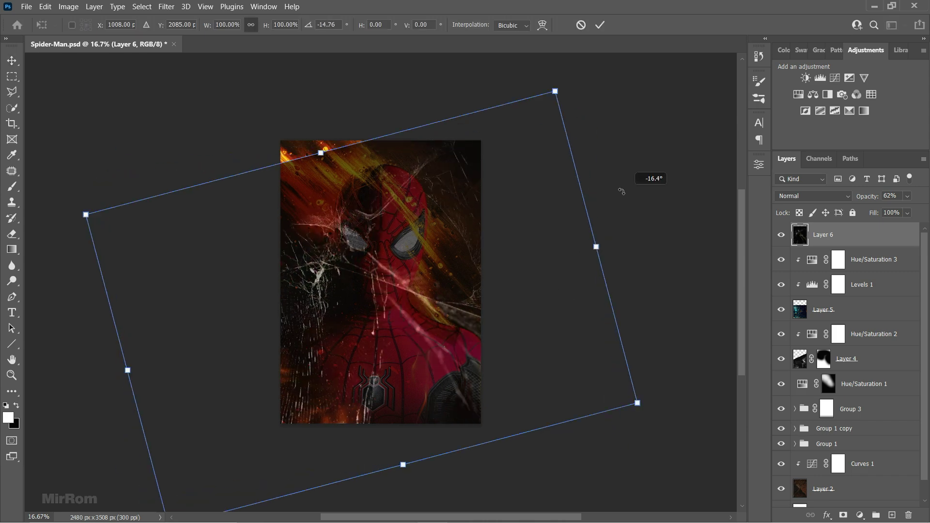
{"action": "mouse_move", "coordinate": [500, 251]}
{"action": "left_mouse_down"}
{"action": "mouse_move", "coordinate": [477, 265]}
{"action": "mouse_move", "coordinate": [588, 243]}
{"action": "left_mouse_up"}
{"action": "left_click_drag", "start_coordinate": [411, 233], "coordinate": [431, 267]}
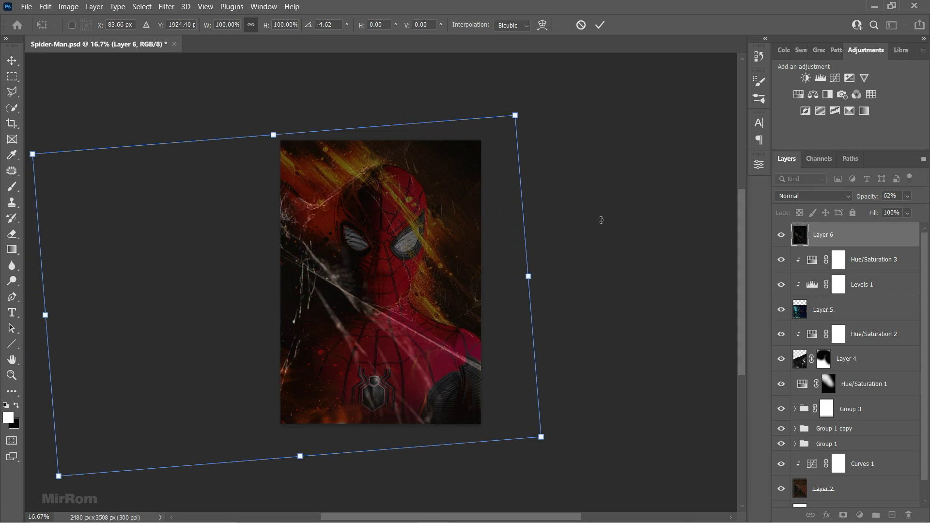
{"action": "left_click_drag", "start_coordinate": [599, 216], "coordinate": [562, 247]}
{"action": "left_click_drag", "start_coordinate": [417, 242], "coordinate": [400, 236]}
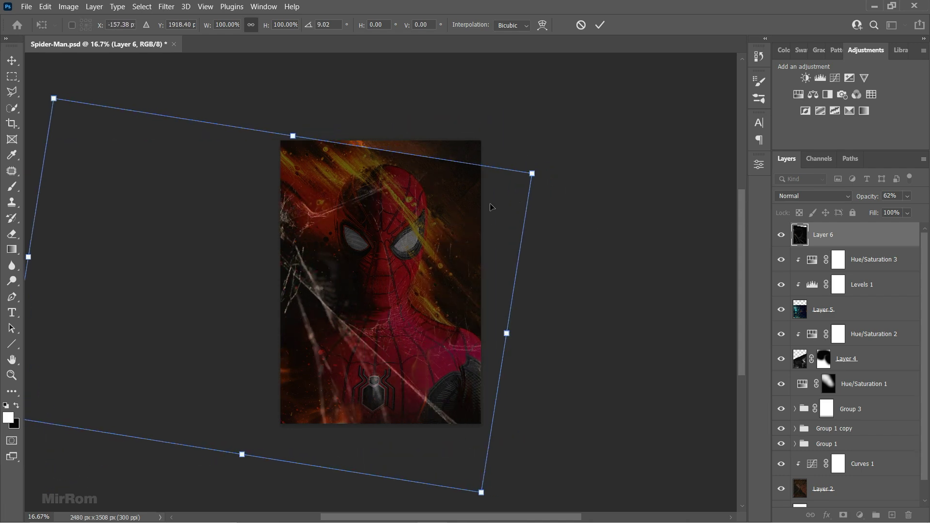
{"action": "left_click_drag", "start_coordinate": [537, 203], "coordinate": [566, 201]}
{"action": "left_click_drag", "start_coordinate": [410, 246], "coordinate": [422, 228]}
{"action": "left_click_drag", "start_coordinate": [569, 227], "coordinate": [556, 242]}
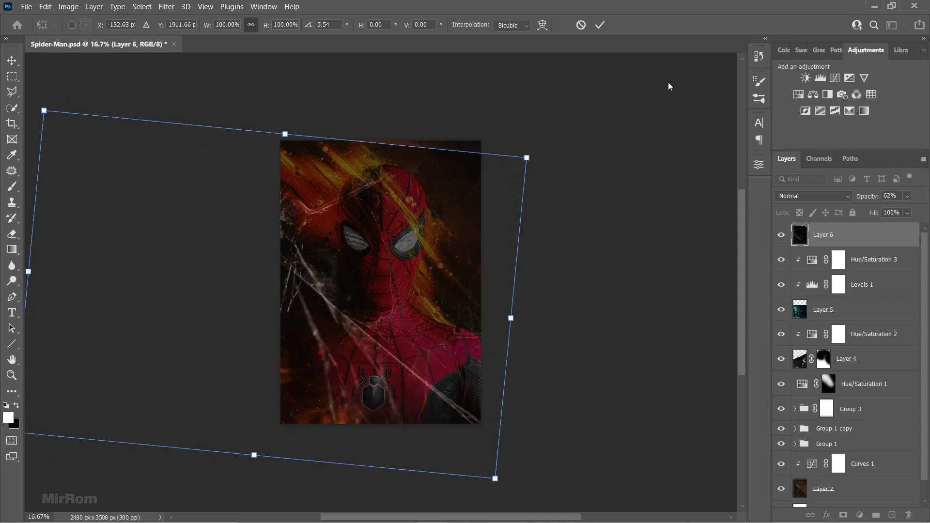
{"action": "key", "text": "Return"}
Set the web layer's opacity to 100%
{"action": "left_click", "coordinate": [891, 195]}
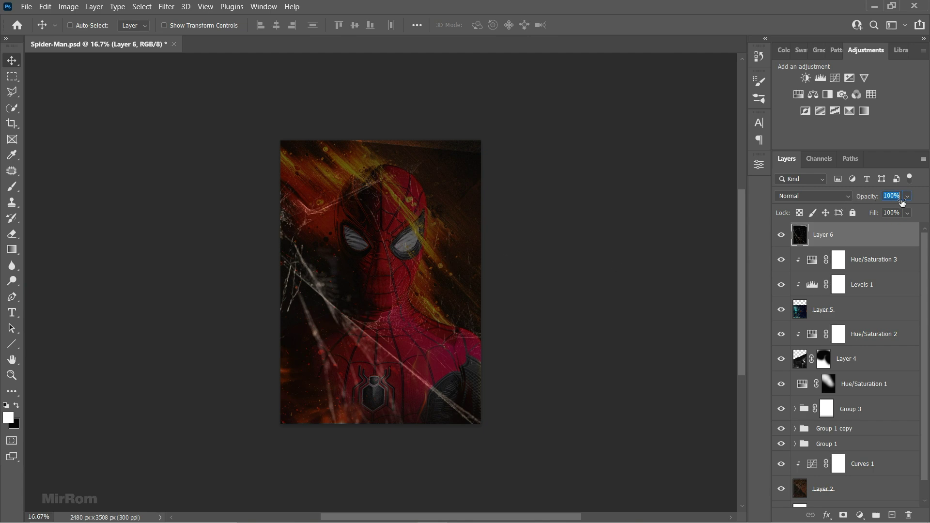
{"action": "type", "text": "100"}
{"action": "key", "text": "Return"}
{"action": "left_click", "coordinate": [813, 196]}
Set Layer 6 to Screen blend mode at 71% opacity
{"action": "left_click", "coordinate": [789, 298]}
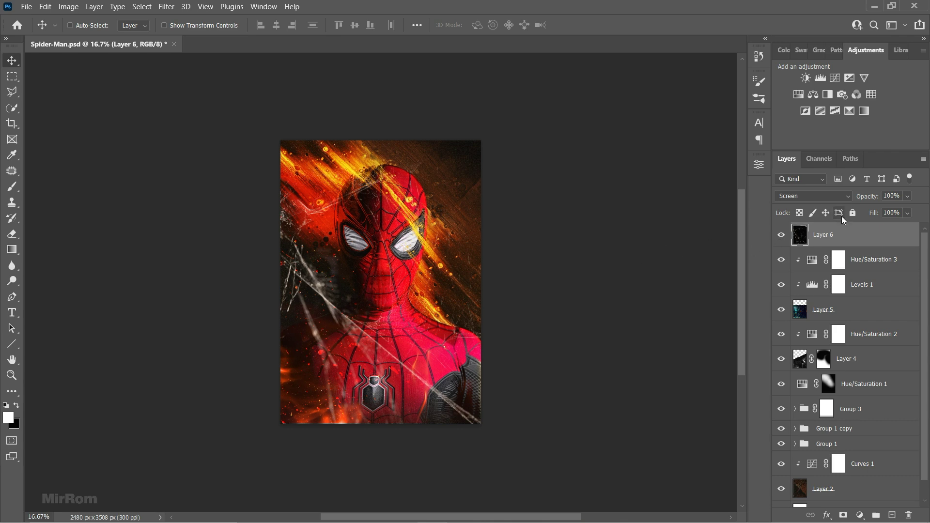
{"action": "left_click_drag", "start_coordinate": [876, 195], "coordinate": [877, 216]}
{"action": "left_click_drag", "start_coordinate": [874, 196], "coordinate": [860, 196]}
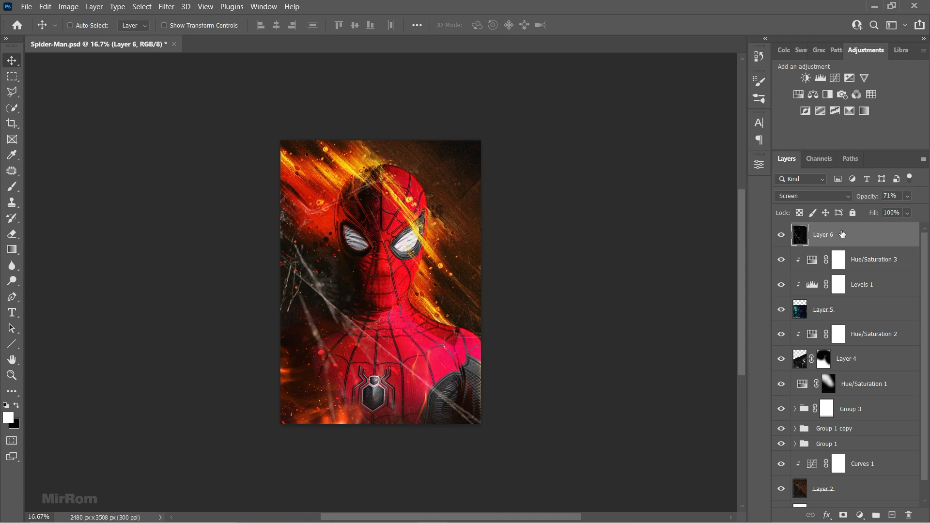
Soften the web with a Gaussian Blur of about 3.5 pixels radius
{"action": "left_click", "coordinate": [166, 6]}
{"action": "mouse_move", "coordinate": [172, 151]}
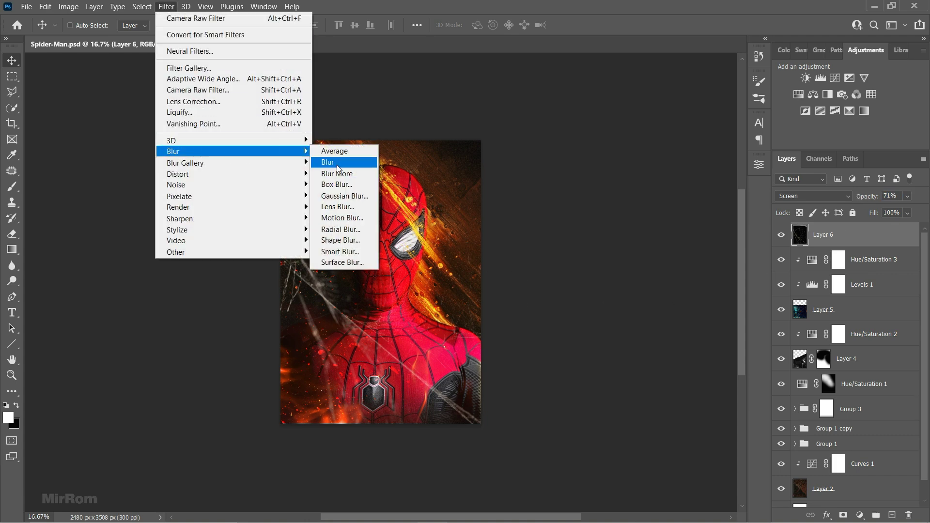
{"action": "left_click", "coordinate": [344, 195]}
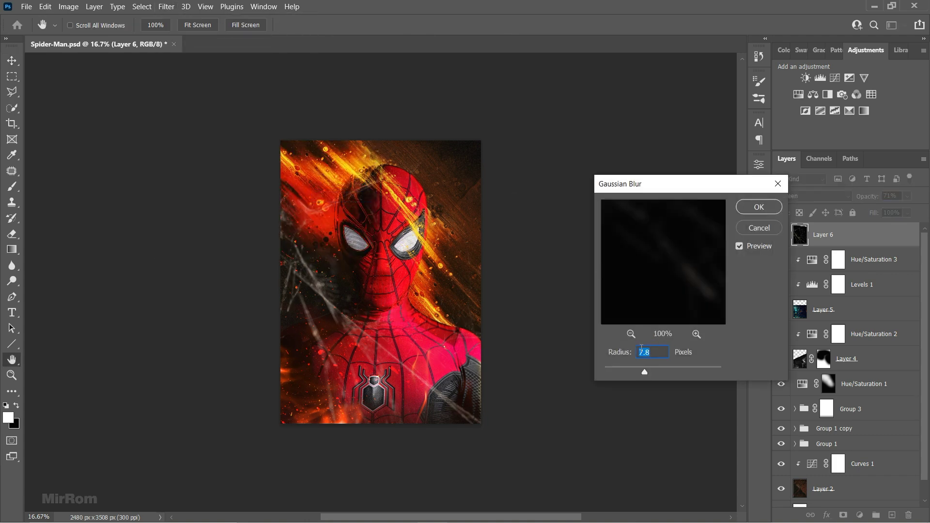
{"action": "left_click_drag", "start_coordinate": [628, 370], "coordinate": [625, 372]}
{"action": "key", "text": "Return"}
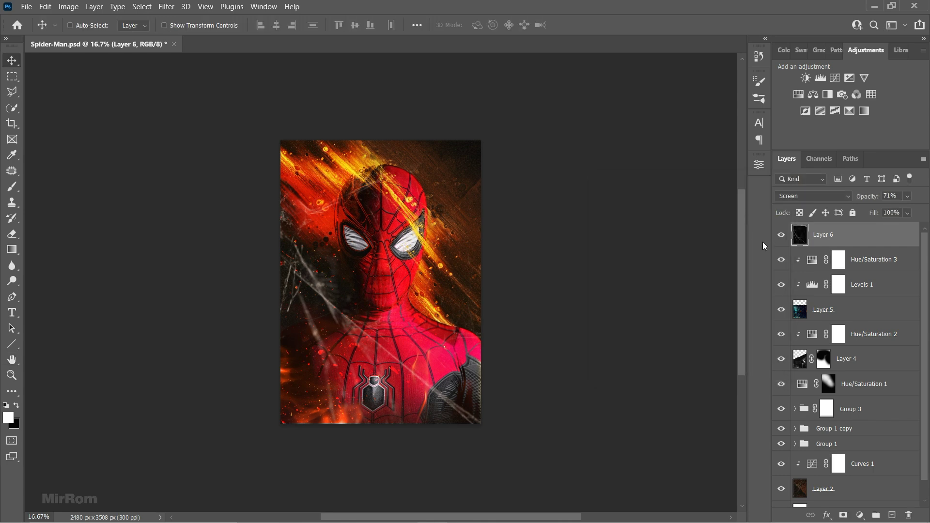
Add a Levels 2 adjustment clipped to the web on Layer 6
{"action": "left_click", "coordinate": [820, 78]}
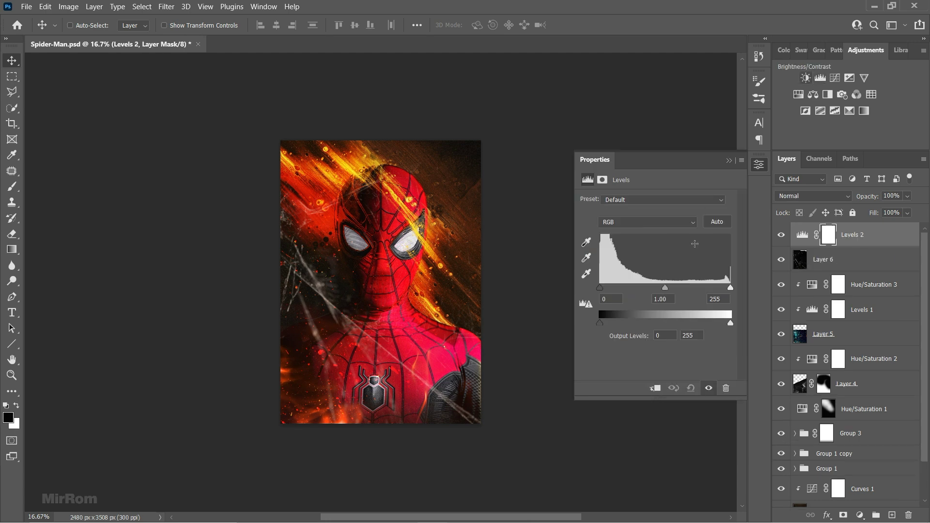
{"action": "left_click", "coordinate": [655, 387]}
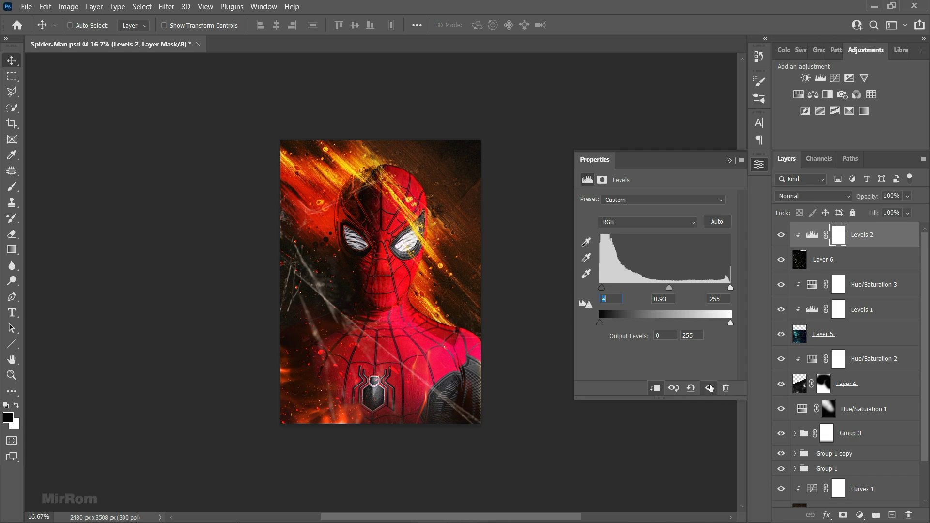
{"action": "left_click", "coordinate": [728, 160]}
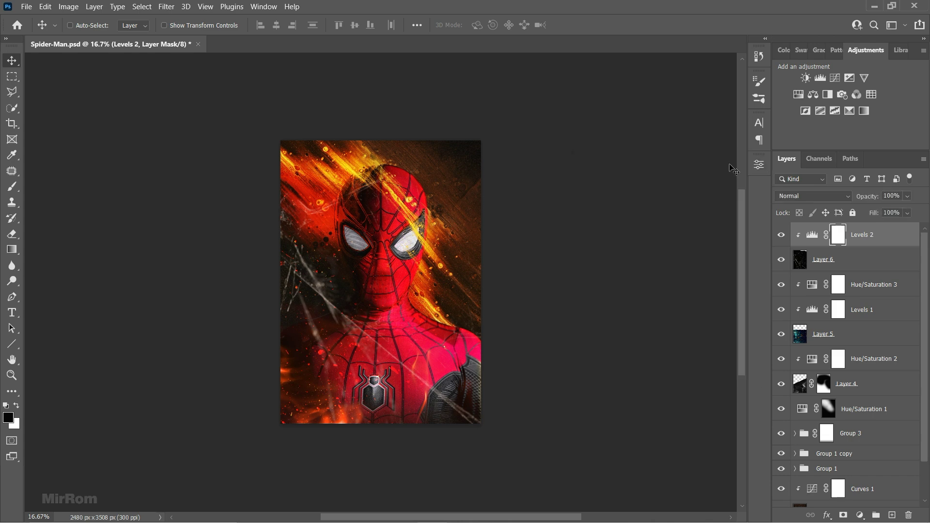
Group Layer 6 with Levels 2 as Group 4 and duplicate it as Group 4 copy
{"action": "left_click", "coordinate": [876, 259]}
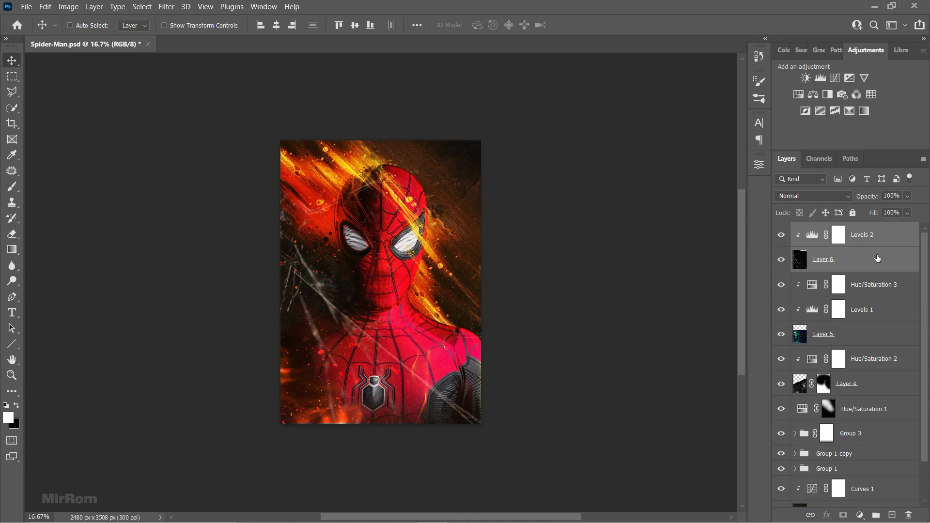
{"action": "key", "text": "ctrl+g"}
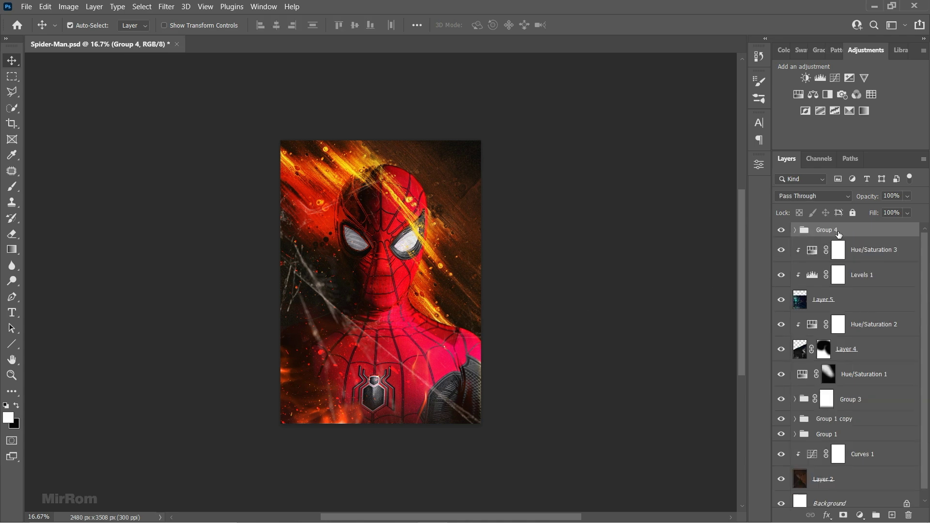
{"action": "key", "text": "ctrl+j"}
Rotate Group 4 copy's Layer 6 to about -171°, scale it to 97%, and reposition it
{"action": "left_click", "coordinate": [794, 230]}
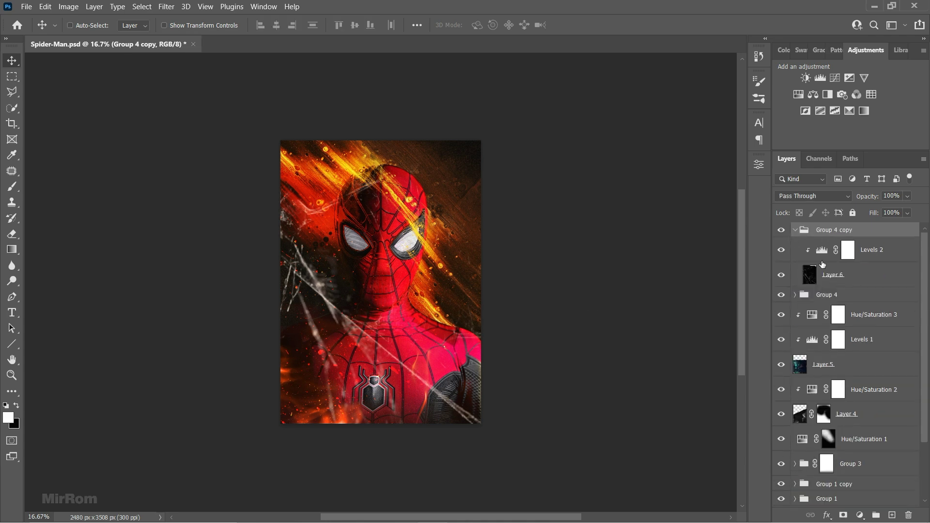
{"action": "left_click", "coordinate": [826, 282]}
{"action": "mouse_move", "coordinate": [460, 292]}
{"action": "left_mouse_down"}
{"action": "mouse_move", "coordinate": [556, 275]}
{"action": "mouse_move", "coordinate": [545, 274]}
{"action": "left_mouse_up"}
{"action": "key", "text": "ctrl+t"}
{"action": "mouse_move", "coordinate": [516, 163]}
{"action": "left_mouse_down"}
{"action": "mouse_move", "coordinate": [322, 371]}
{"action": "mouse_move", "coordinate": [402, 348]}
{"action": "left_mouse_up"}
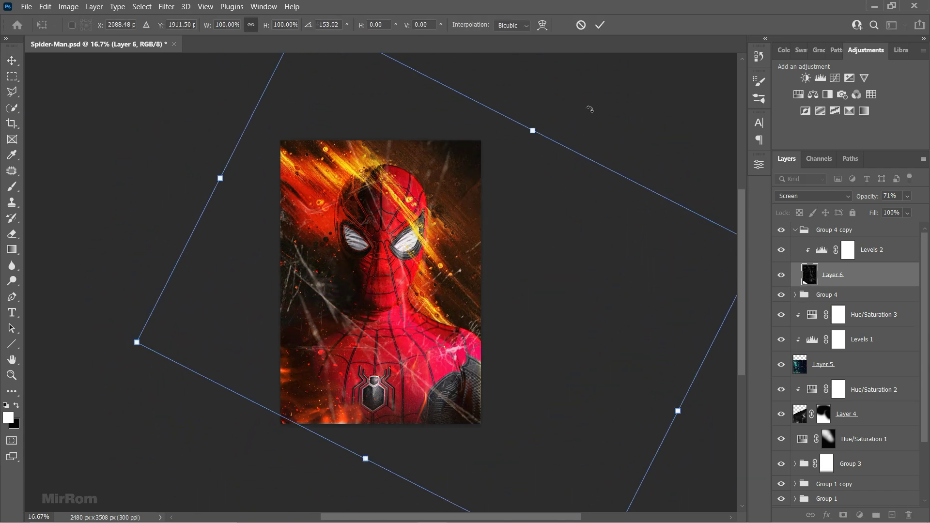
{"action": "left_click_drag", "start_coordinate": [587, 108], "coordinate": [713, 108]}
{"action": "mouse_move", "coordinate": [502, 253]}
{"action": "left_mouse_down"}
{"action": "mouse_move", "coordinate": [528, 213]}
{"action": "mouse_move", "coordinate": [524, 231]}
{"action": "left_mouse_up"}
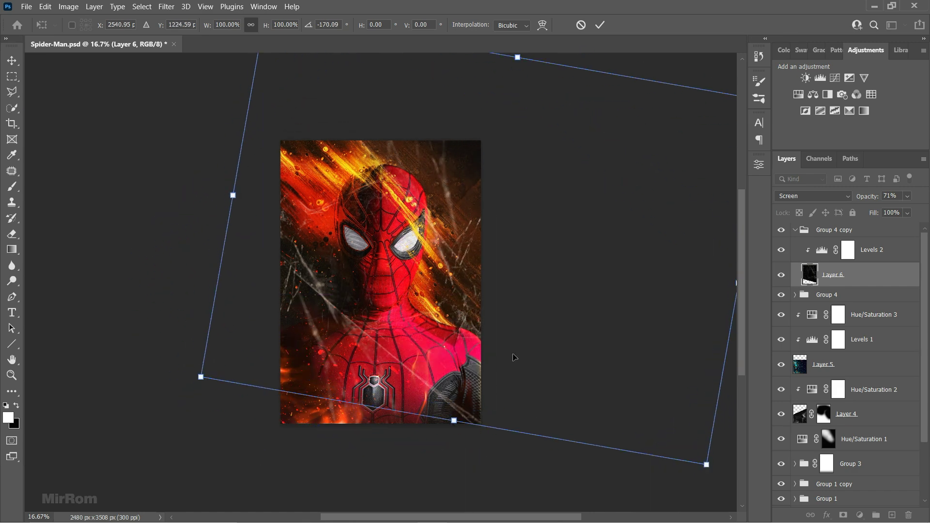
{"action": "left_click_drag", "start_coordinate": [191, 216], "coordinate": [194, 222]}
{"action": "left_click_drag", "start_coordinate": [530, 296], "coordinate": [523, 285]}
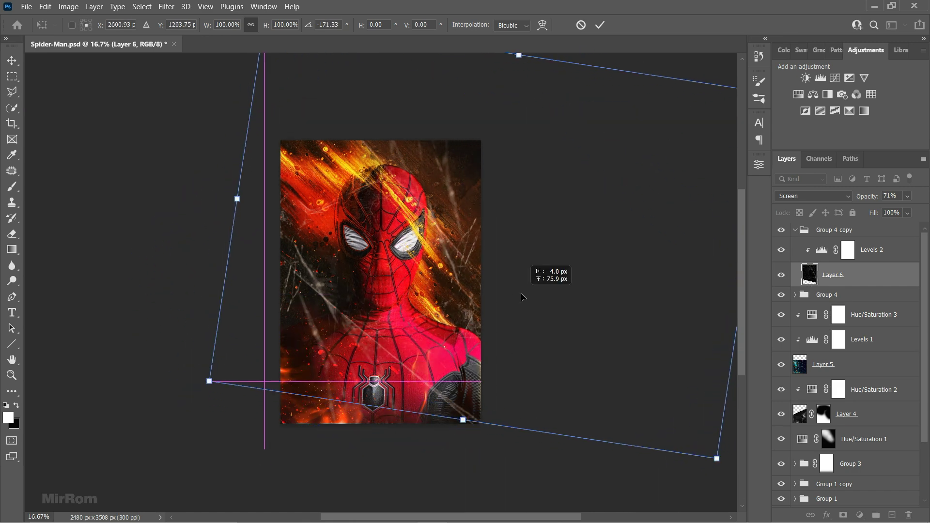
{"action": "left_click_drag", "start_coordinate": [714, 456], "coordinate": [697, 457]}
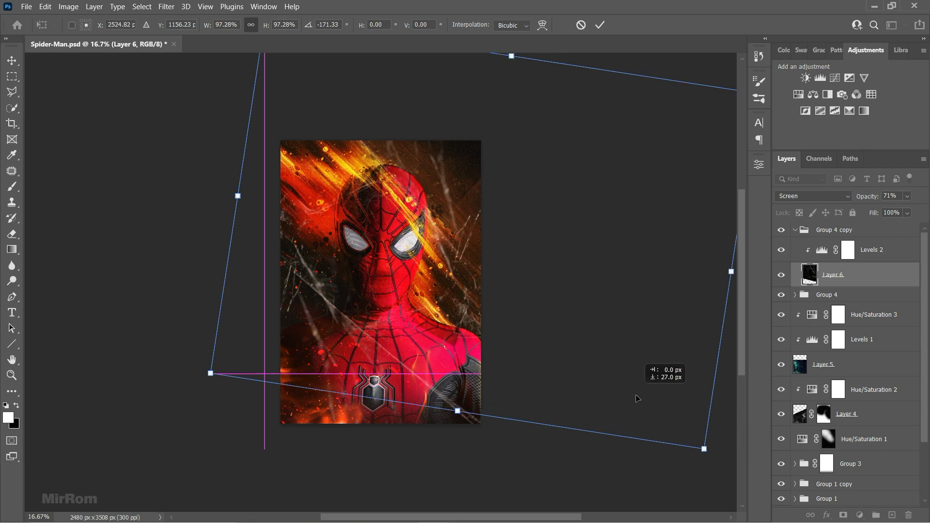
{"action": "left_click_drag", "start_coordinate": [635, 401], "coordinate": [619, 354]}
{"action": "key", "text": "Return"}
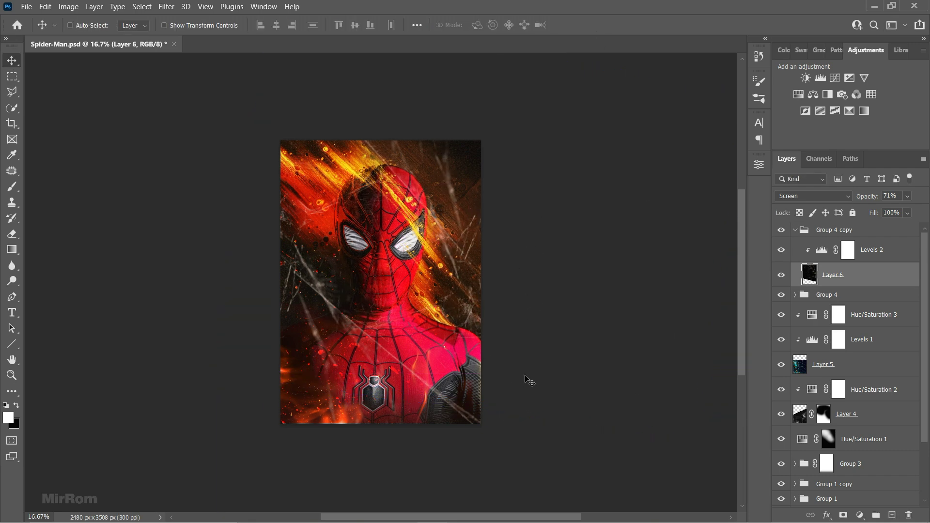
Add a Color Lookup adjustment with a 3D LUT file above Group 4 copy
{"action": "left_click", "coordinate": [833, 230]}
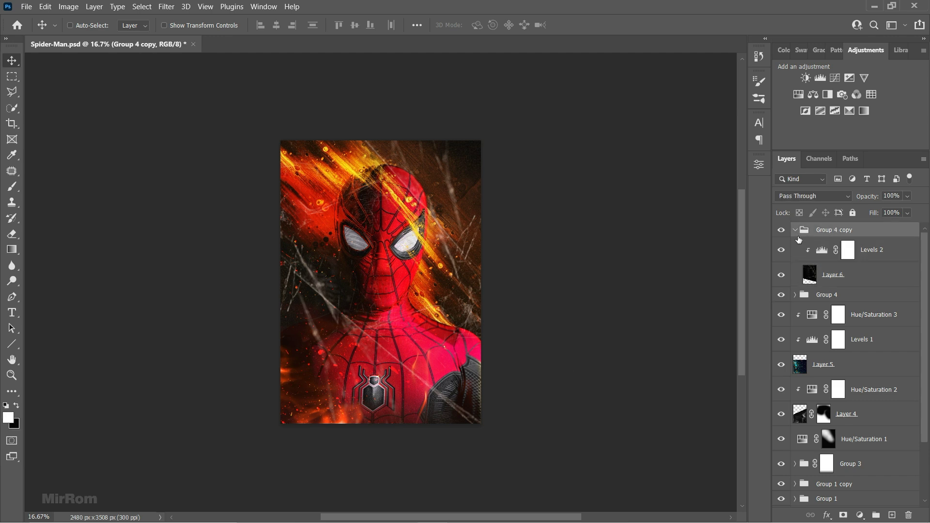
{"action": "left_click", "coordinate": [795, 229]}
{"action": "left_click", "coordinate": [871, 95]}
{"action": "left_click", "coordinate": [679, 201]}
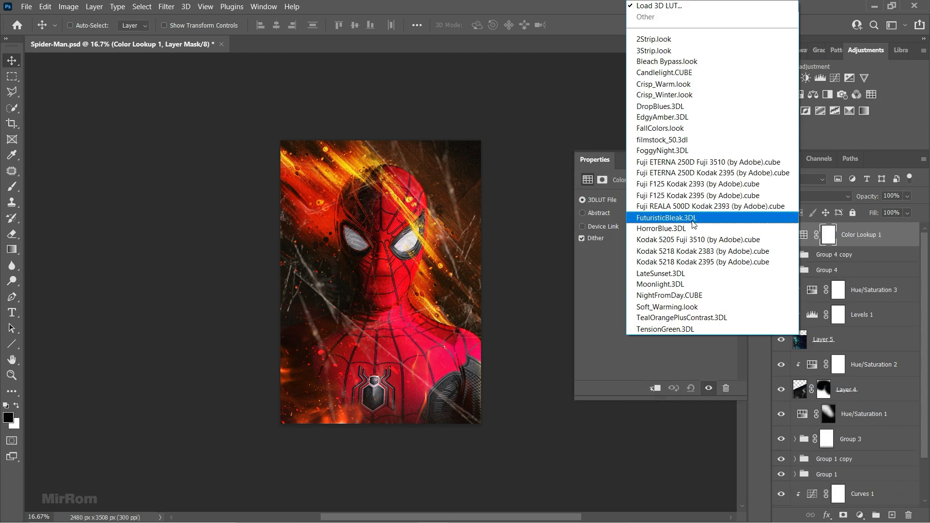
{"action": "left_click", "coordinate": [678, 114]}
{"action": "left_click", "coordinate": [728, 160]}
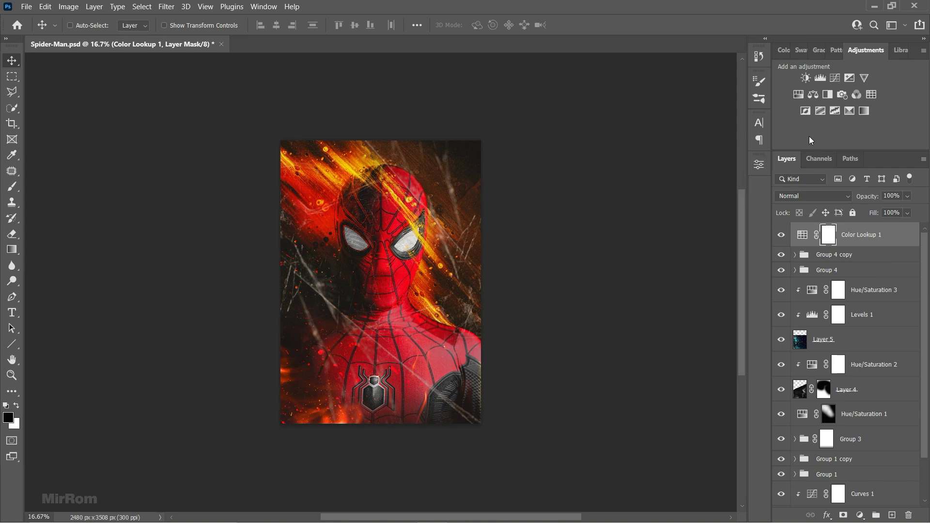
Add a Curves adjustment that fades highlights and lifts shadows, then save the document
{"action": "left_click", "coordinate": [834, 78]}
{"action": "left_click_drag", "start_coordinate": [732, 232], "coordinate": [734, 235]}
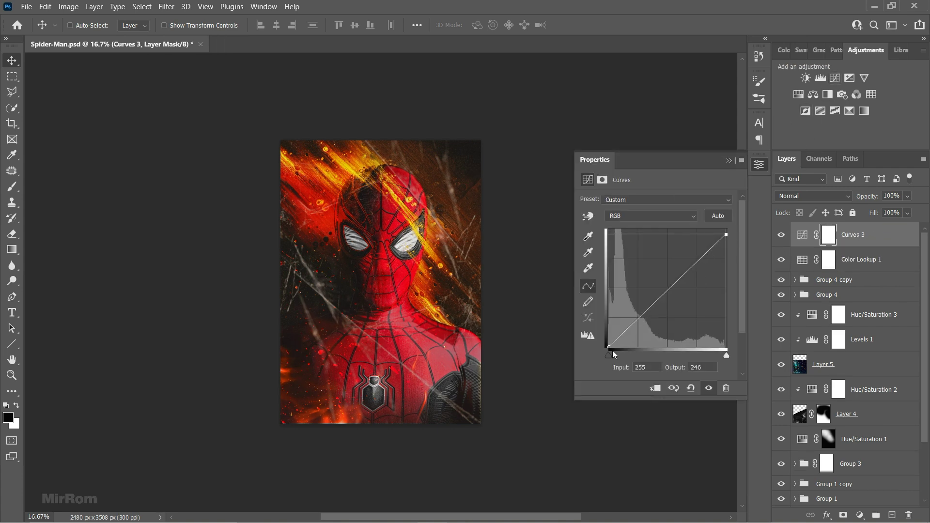
{"action": "left_click_drag", "start_coordinate": [609, 347], "coordinate": [604, 343]}
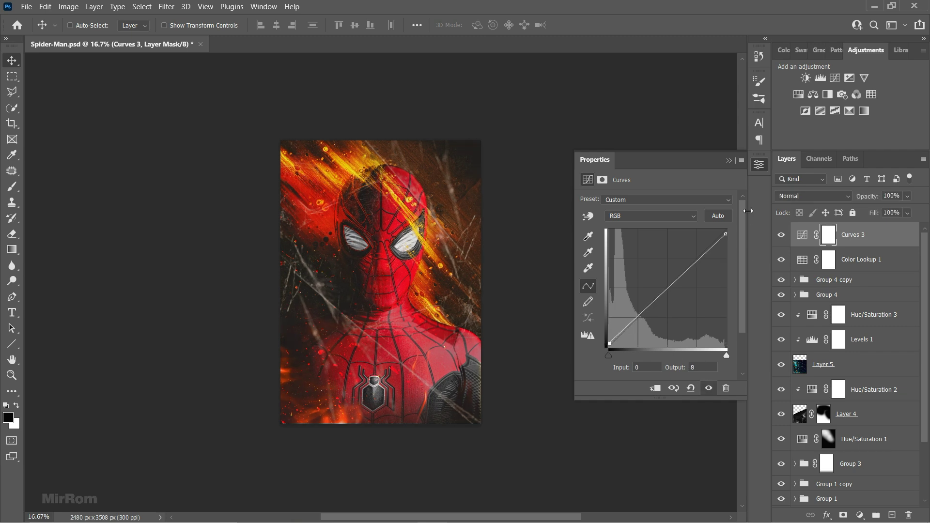
{"action": "left_click", "coordinate": [759, 165]}
{"action": "key", "text": "ctrl+s"}
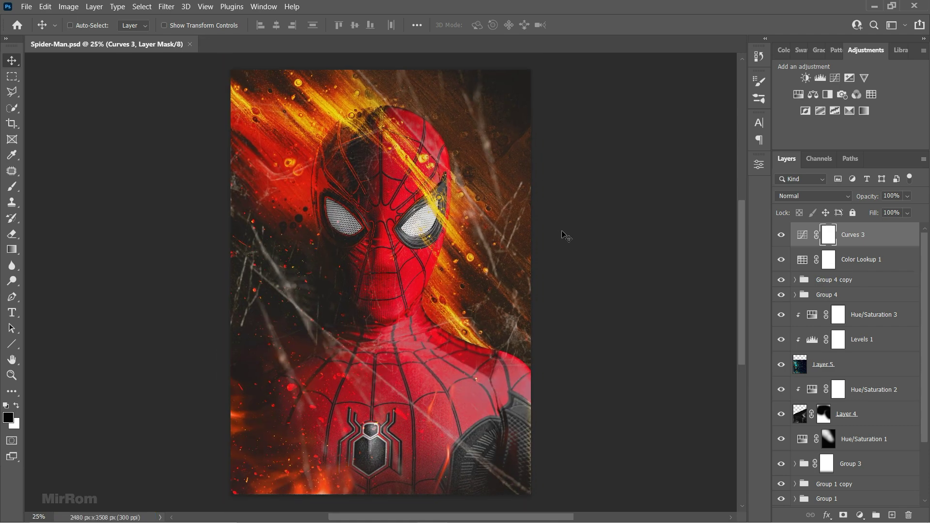
Convert stamped Layer 7 into a smart object and launch the Camera Raw Filter
{"action": "left_click", "coordinate": [802, 236]}
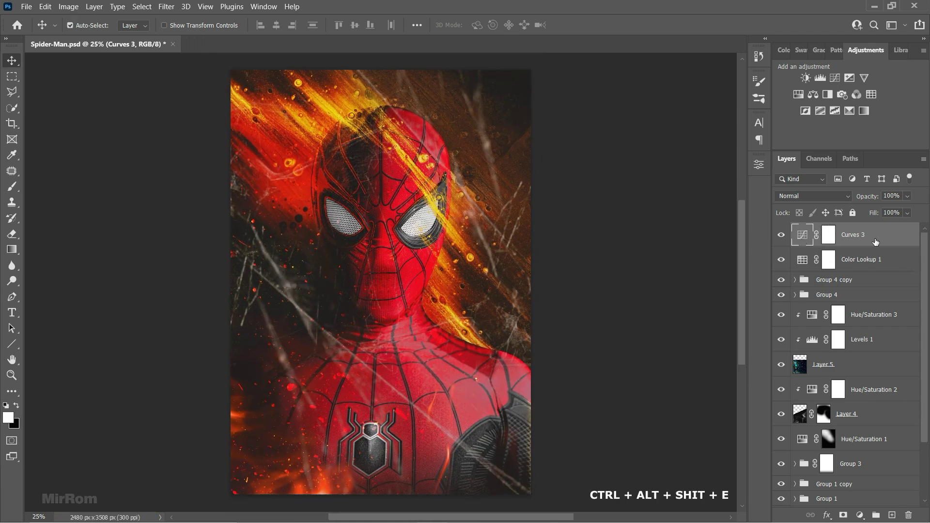
{"action": "left_click", "coordinate": [923, 159]}
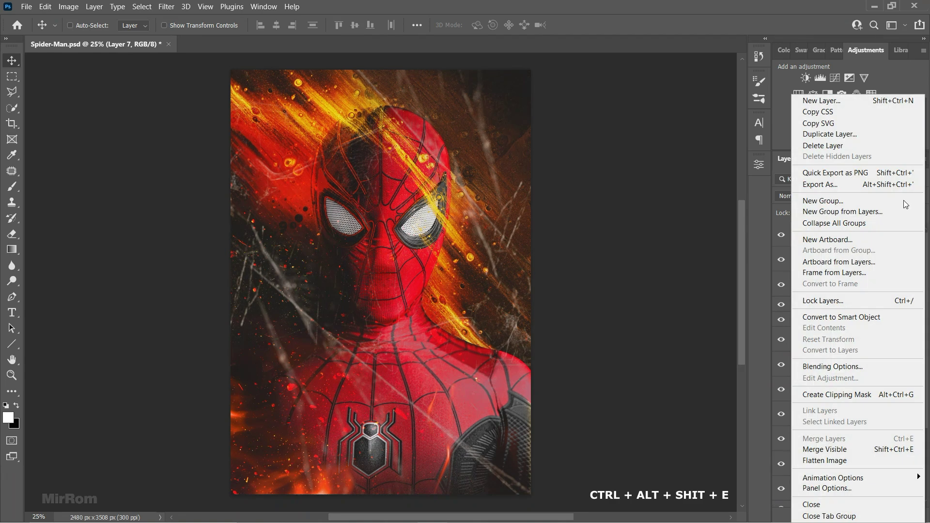
{"action": "left_click", "coordinate": [860, 311]}
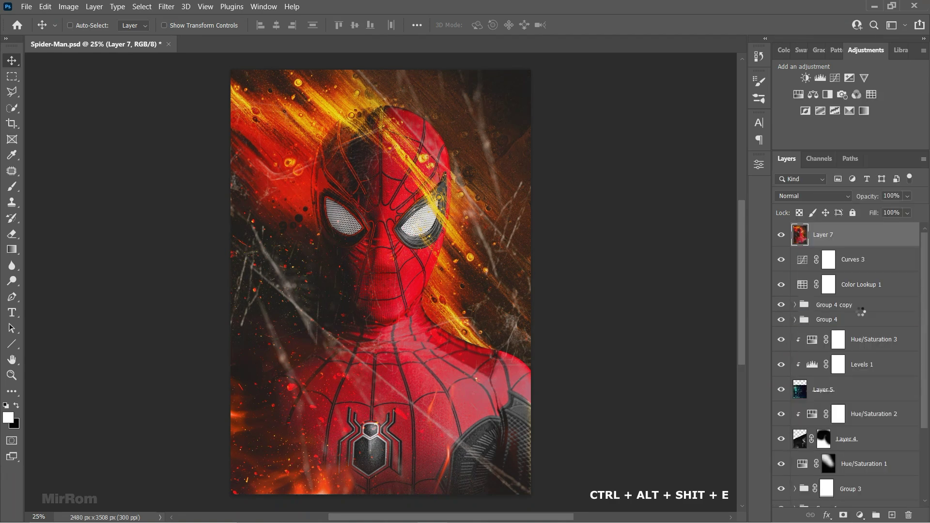
{"action": "left_click", "coordinate": [166, 7]}
{"action": "left_click", "coordinate": [234, 90]}
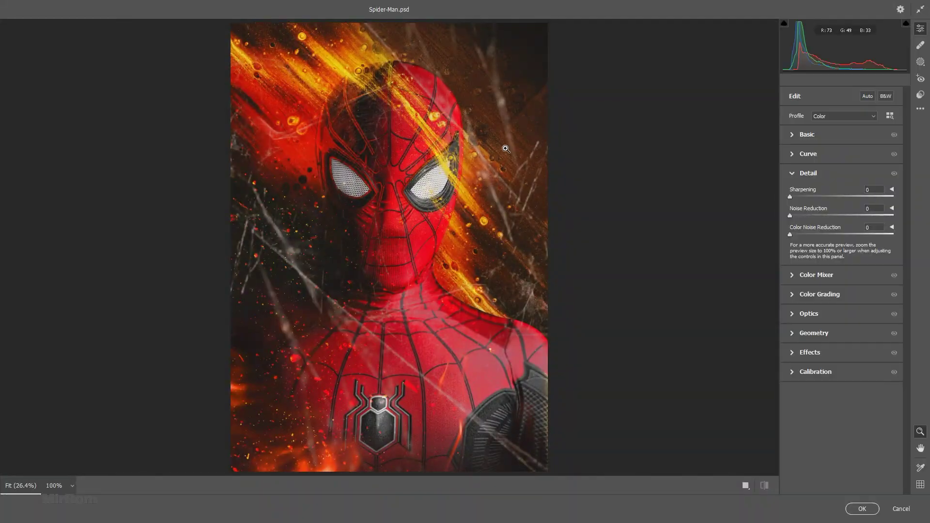
Apply the Artistic 08 Camera Raw profile
{"action": "left_click", "coordinate": [888, 119]}
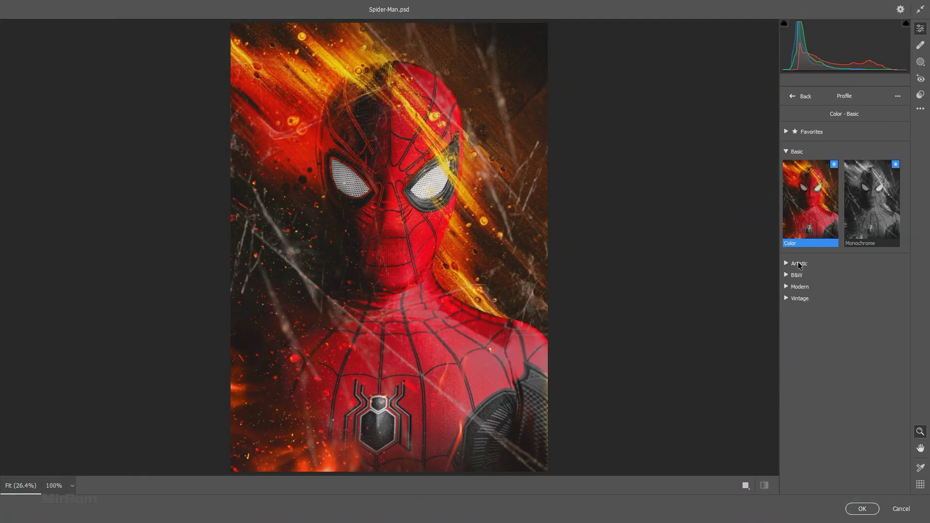
{"action": "left_click", "coordinate": [799, 263]}
{"action": "scroll", "coordinate": [830, 390], "scroll_direction": "down", "scroll_amount": 3}
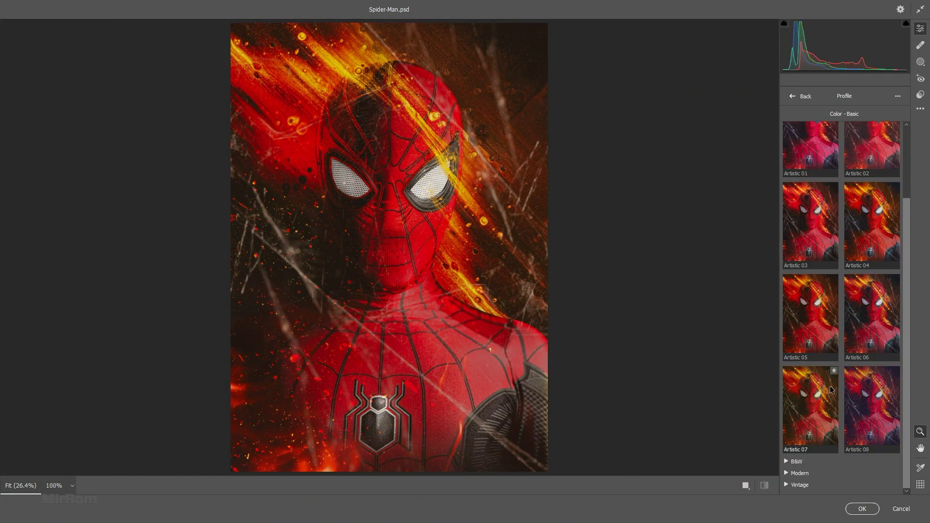
{"action": "left_click", "coordinate": [867, 436]}
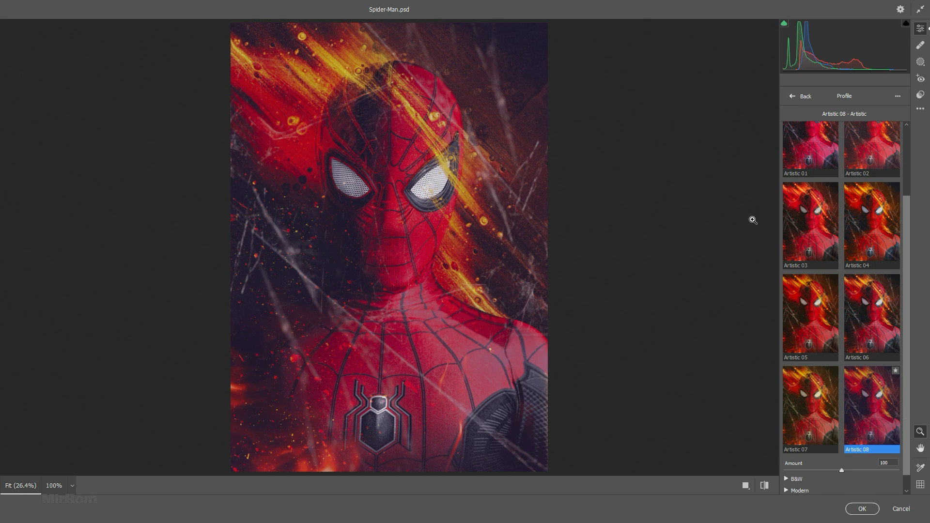
{"action": "left_click", "coordinate": [797, 96]}
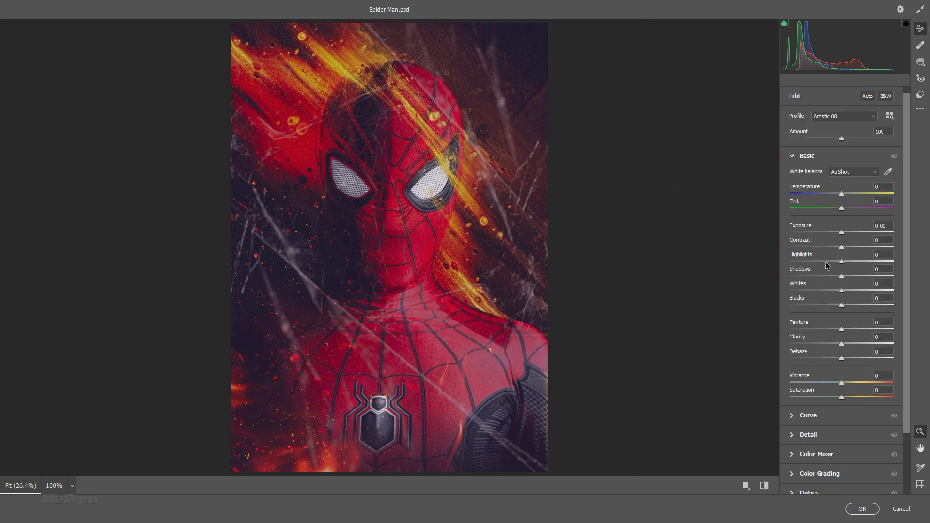
Brighten the highlights and add a little vibrance
{"action": "left_click_drag", "start_coordinate": [841, 262], "coordinate": [852, 262]}
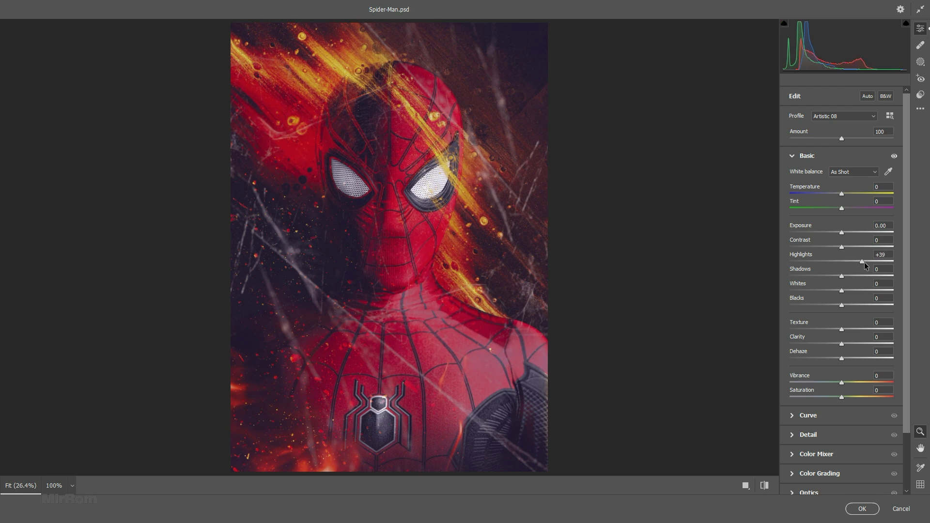
{"action": "left_click_drag", "start_coordinate": [866, 262], "coordinate": [832, 275]}
{"action": "left_click_drag", "start_coordinate": [841, 382], "coordinate": [849, 382]}
Increase noise and colour noise reduction in Detail, then apply the Camera Raw edits
{"action": "left_click", "coordinate": [793, 156]}
{"action": "left_click", "coordinate": [804, 195]}
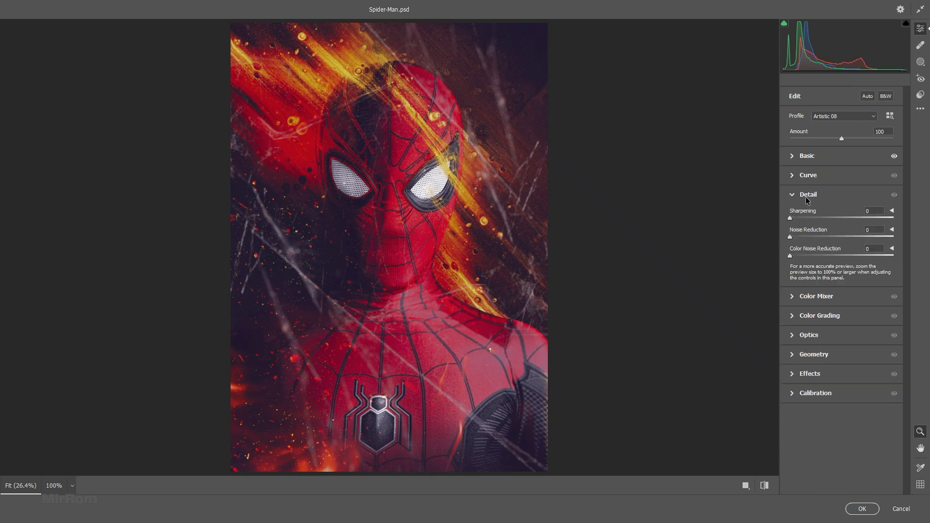
{"action": "mouse_move", "coordinate": [805, 238]}
{"action": "left_mouse_down"}
{"action": "mouse_move", "coordinate": [837, 237]}
{"action": "mouse_move", "coordinate": [812, 218]}
{"action": "left_mouse_up"}
{"action": "left_click_drag", "start_coordinate": [808, 255], "coordinate": [812, 256]}
{"action": "left_click", "coordinate": [856, 508]}
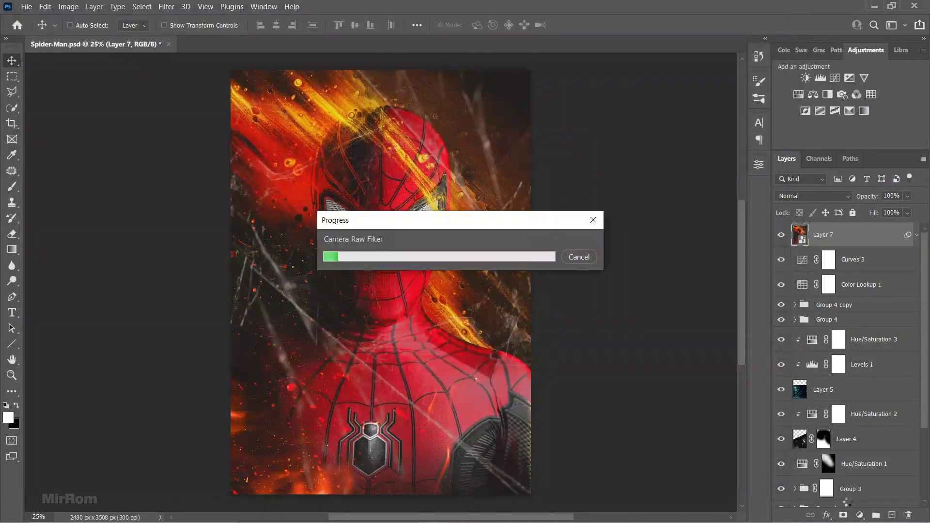
Add a Gradient Map adjustment using a blue-to-peach preset gradient
{"action": "left_click", "coordinate": [916, 235]}
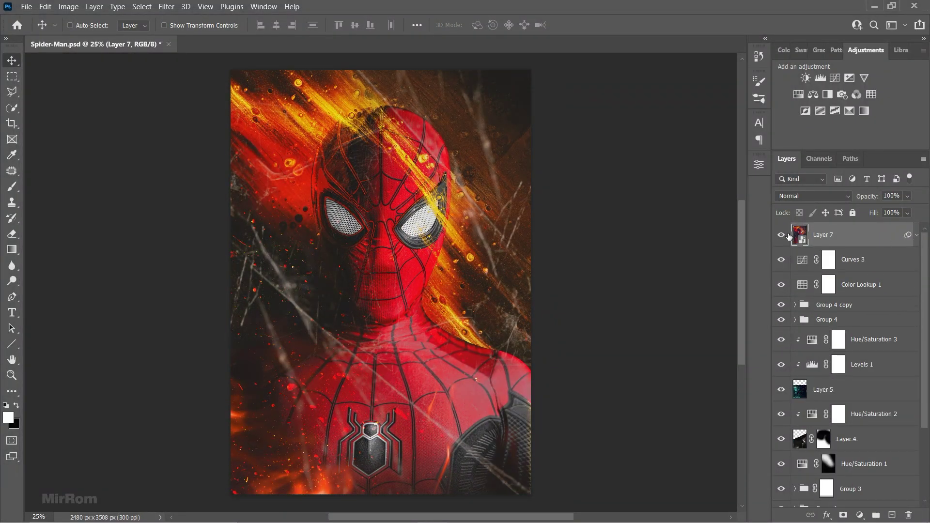
{"action": "left_click", "coordinate": [864, 111]}
{"action": "left_click", "coordinate": [702, 205]}
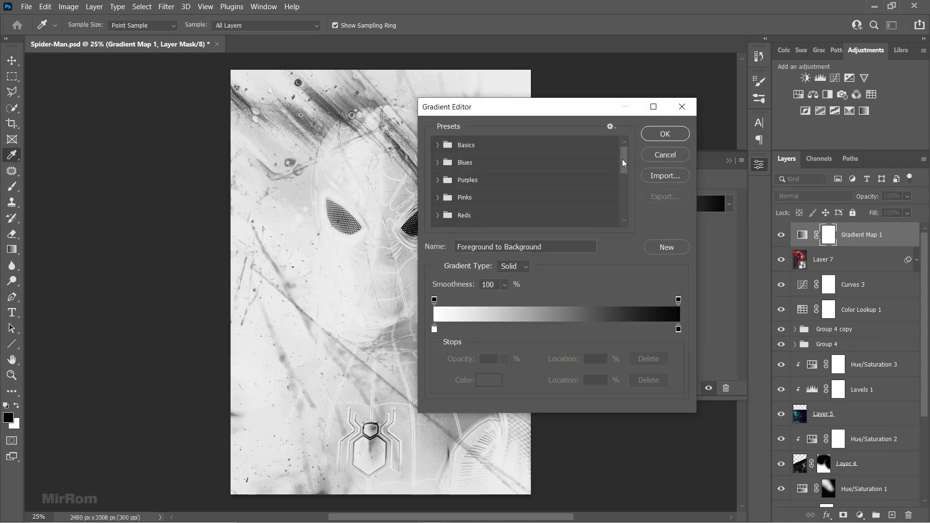
{"action": "left_click_drag", "start_coordinate": [622, 163], "coordinate": [622, 203]}
{"action": "left_click", "coordinate": [497, 218]}
{"action": "left_click", "coordinate": [434, 329]}
{"action": "left_click", "coordinate": [489, 380]}
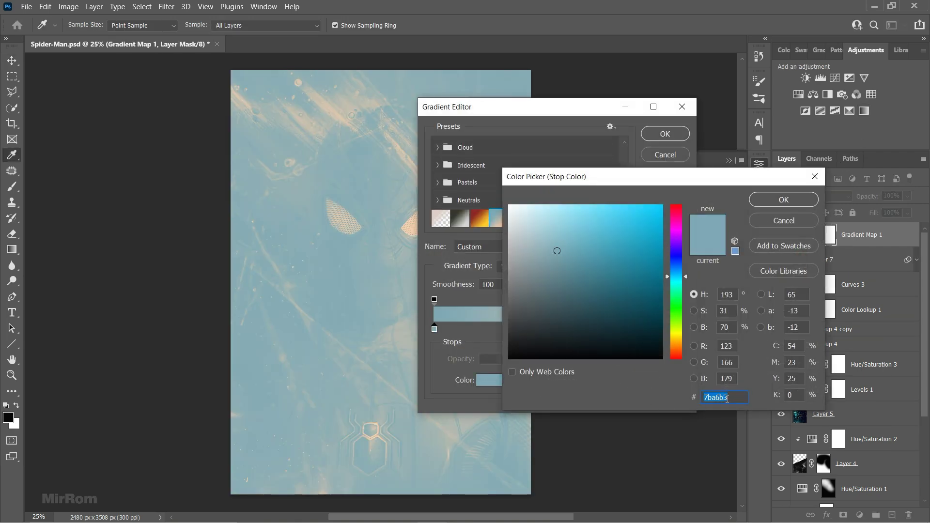
{"action": "left_click", "coordinate": [775, 224]}
{"action": "left_click", "coordinate": [678, 329]}
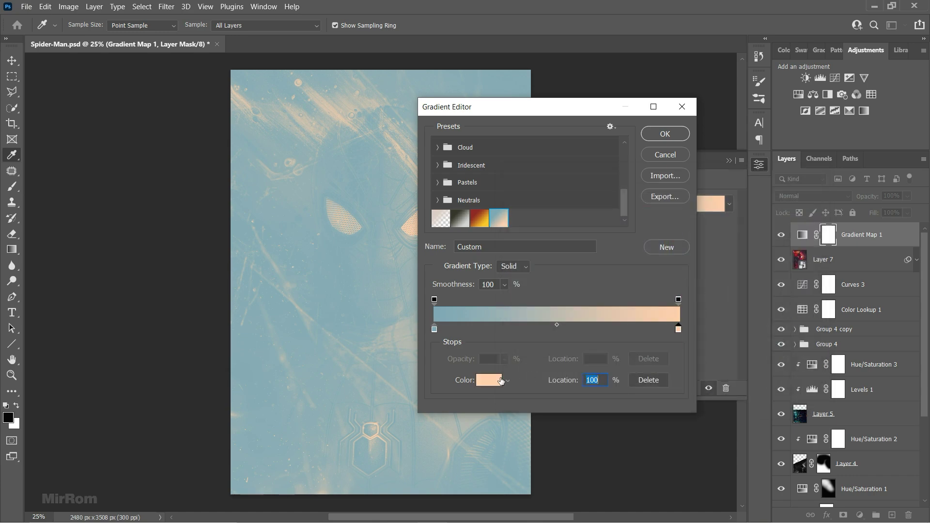
{"action": "left_click", "coordinate": [500, 381]}
{"action": "left_click", "coordinate": [783, 199]}
{"action": "left_click", "coordinate": [665, 133]}
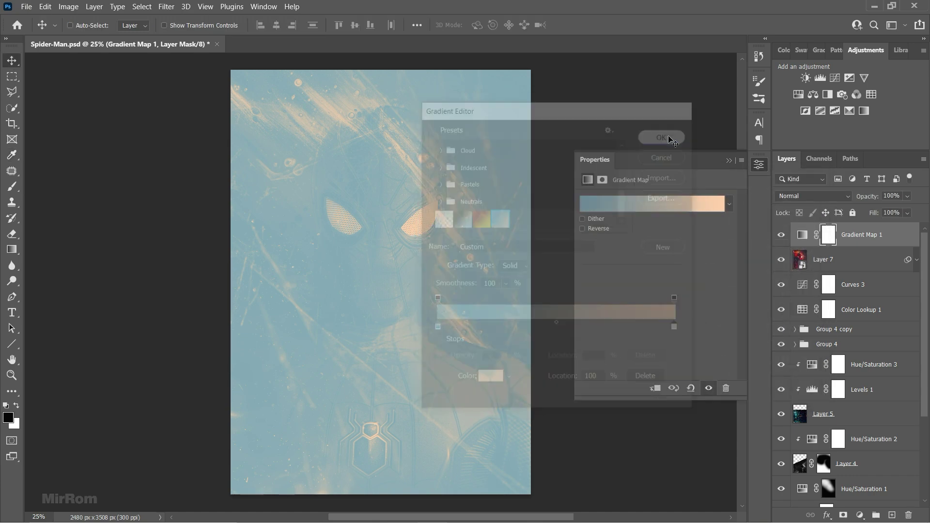
Set the gradient map's blend mode to Soft Light
{"action": "left_click", "coordinate": [729, 160]}
{"action": "left_click", "coordinate": [838, 196]}
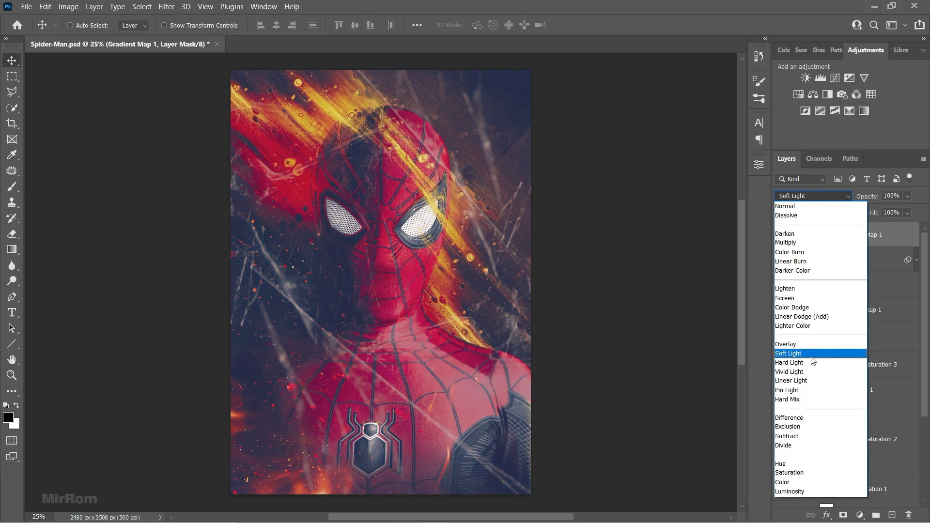
{"action": "left_click", "coordinate": [812, 358]}
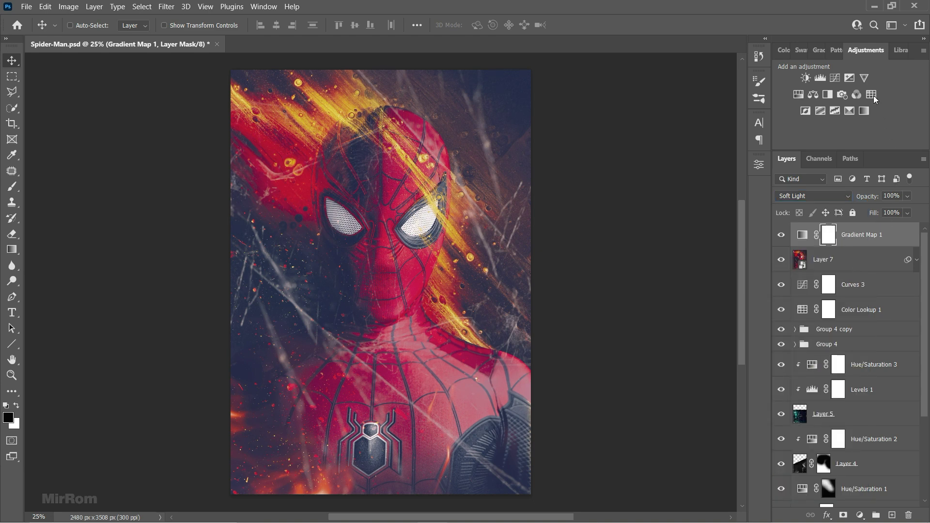
Add a Curves adjustment with a point pulled from about 65 down to 43, forming an S-curve
{"action": "left_click", "coordinate": [834, 78]}
{"action": "left_click_drag", "start_coordinate": [698, 259], "coordinate": [692, 255]}
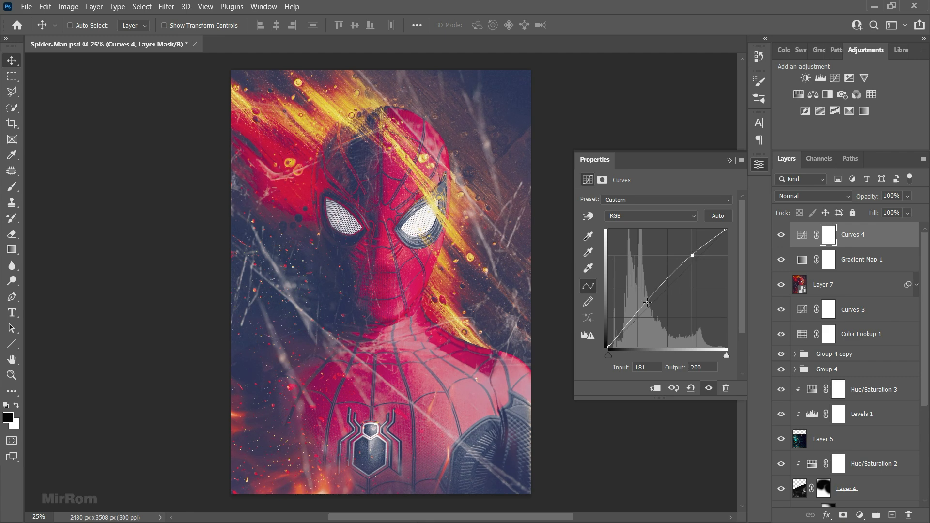
{"action": "left_click_drag", "start_coordinate": [639, 313], "coordinate": [638, 326]}
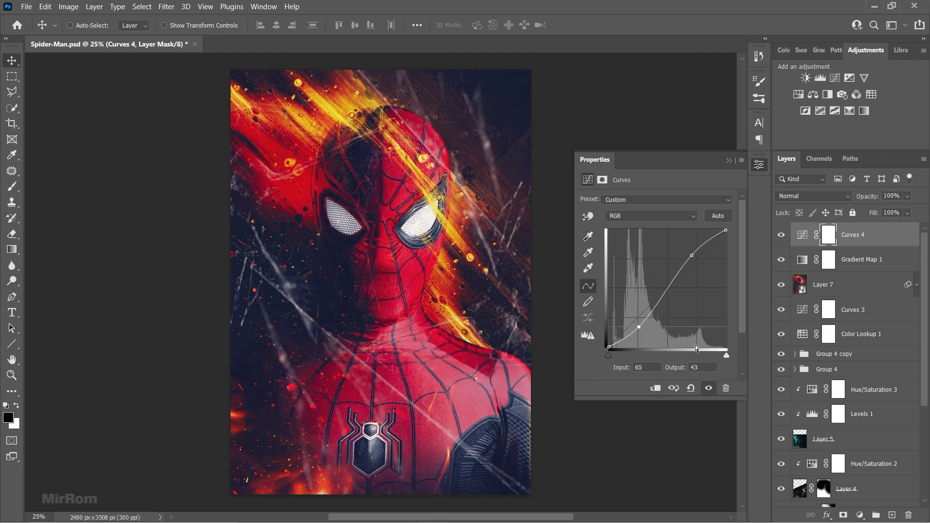
{"action": "left_click", "coordinate": [705, 386]}
{"action": "left_click", "coordinate": [705, 386]}
{"action": "left_click", "coordinate": [728, 160]}
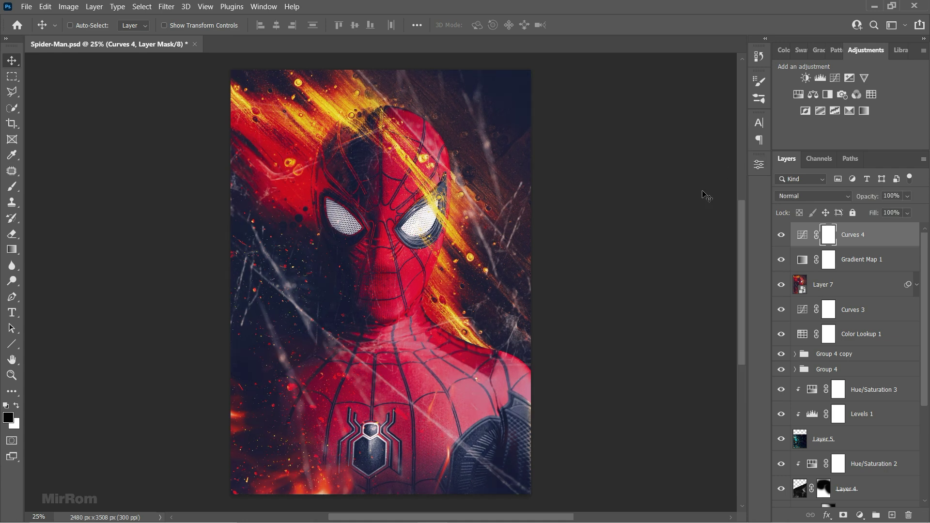
Add a Hue/Saturation adjustment with Hue +119, Saturation +37 and Lightness +29
{"action": "key", "text": "x"}
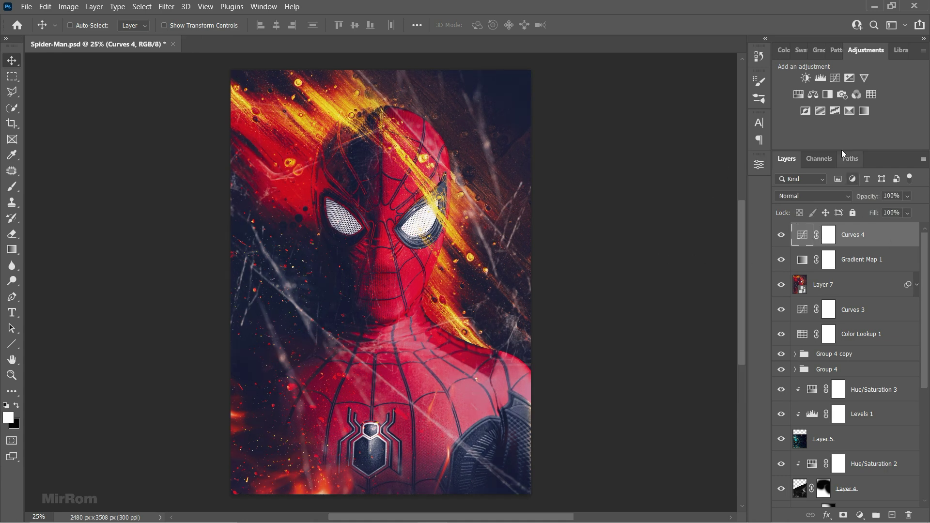
{"action": "left_click", "coordinate": [798, 94]}
{"action": "left_click_drag", "start_coordinate": [662, 248], "coordinate": [710, 248]}
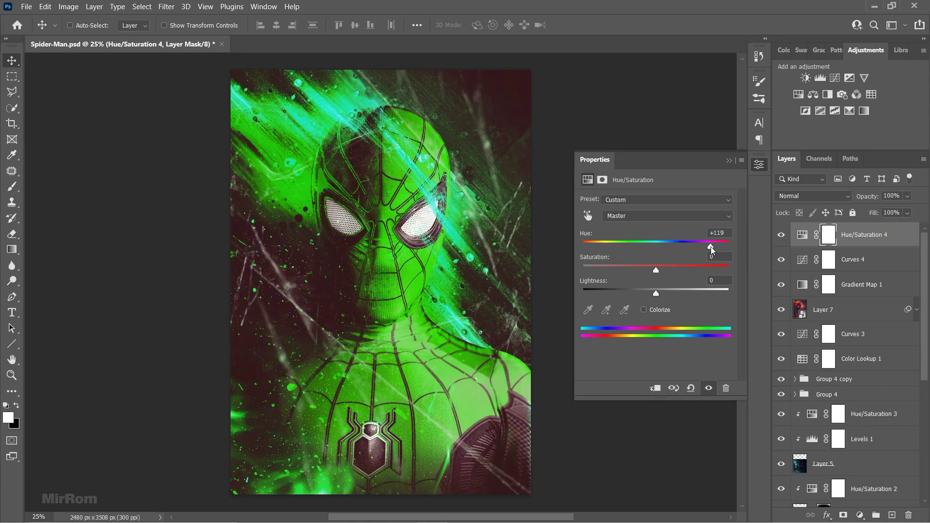
{"action": "left_click_drag", "start_coordinate": [658, 273], "coordinate": [671, 272]}
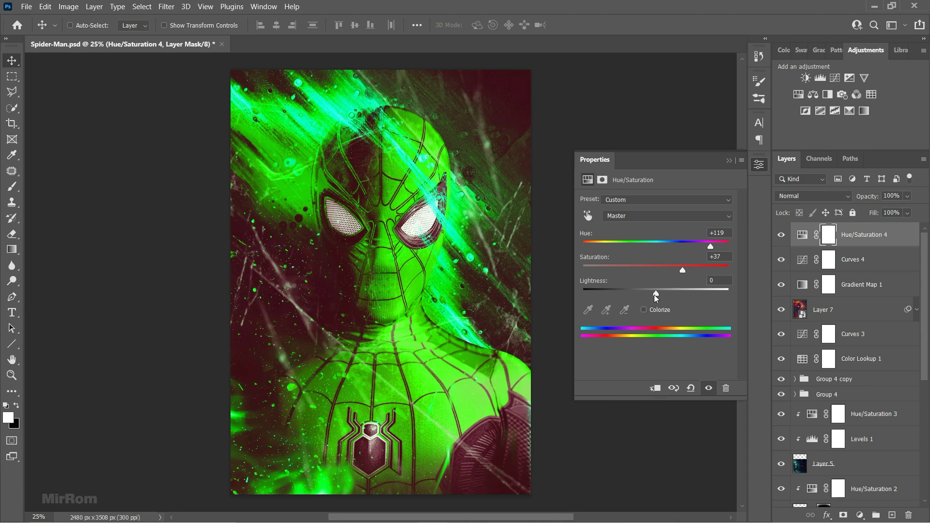
{"action": "left_click_drag", "start_coordinate": [654, 295], "coordinate": [674, 289]}
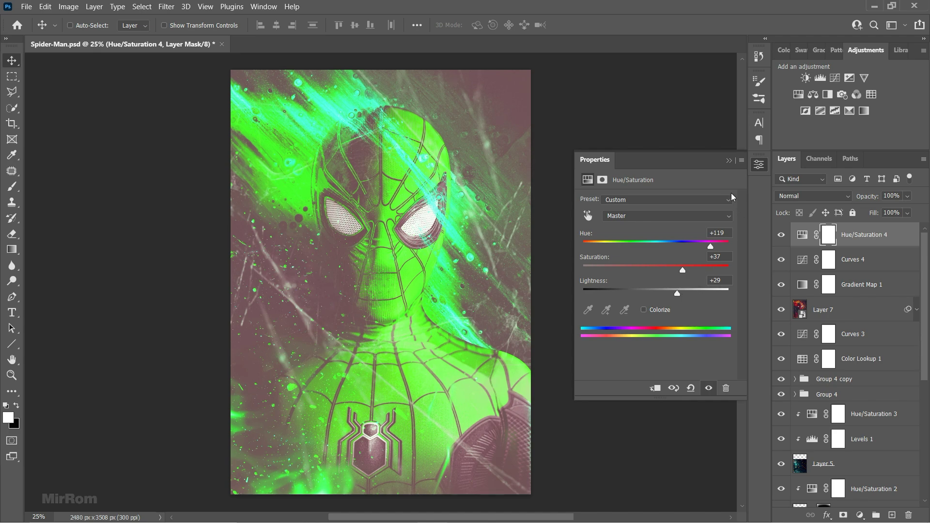
Blend the Hue/Saturation layer as Color Dodge and invert its mask to hide the glow
{"action": "left_click", "coordinate": [729, 160]}
{"action": "left_click", "coordinate": [804, 195]}
{"action": "left_click", "coordinate": [794, 307]}
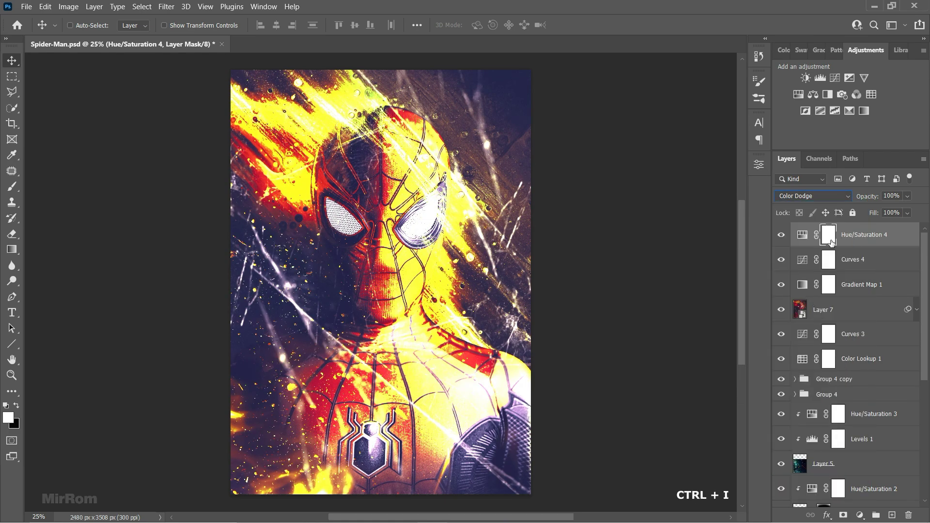
{"action": "key", "text": "ctrl+i"}
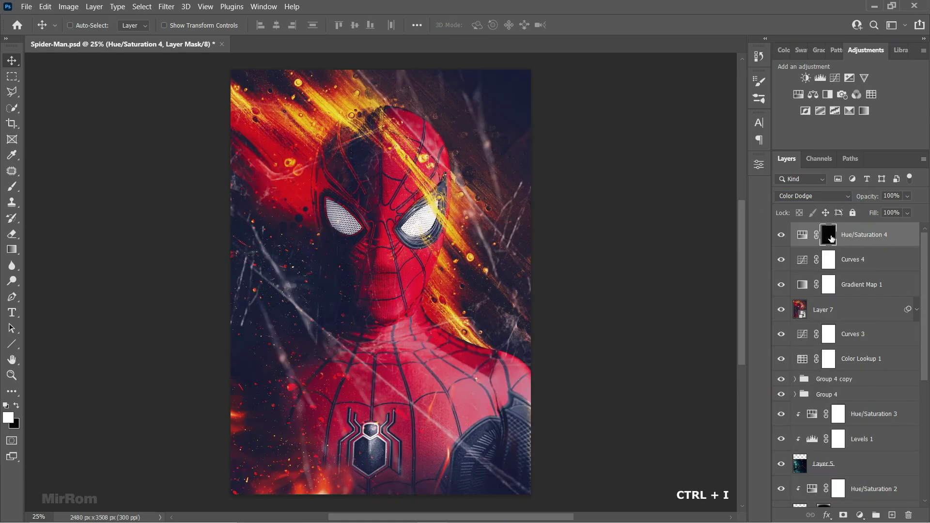
Load Spider-Man's outline as a selection and paint white glow onto the right side of the face
{"action": "scroll", "coordinate": [847, 405], "scroll_direction": "down", "scroll_amount": 3}
{"action": "scroll", "coordinate": [837, 382], "scroll_direction": "down", "scroll_amount": 4}
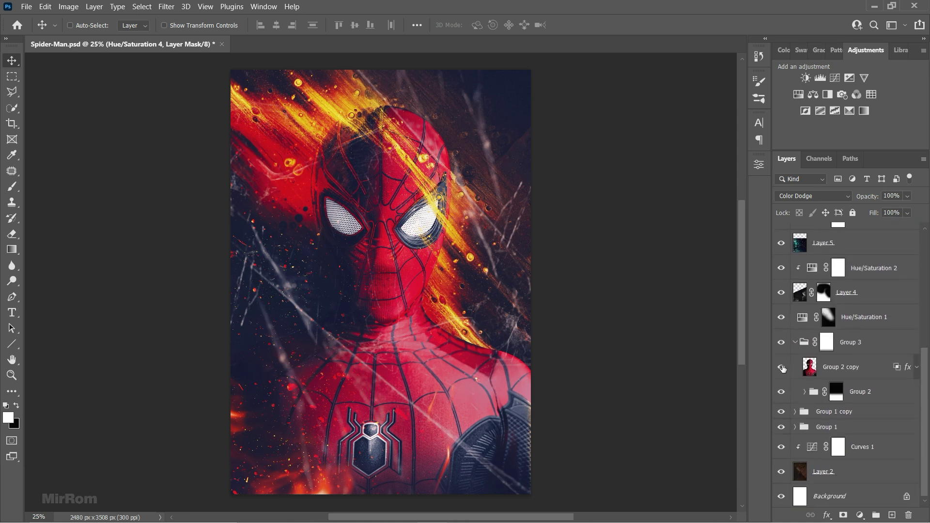
{"action": "left_click", "coordinate": [809, 368], "text": "ctrl"}
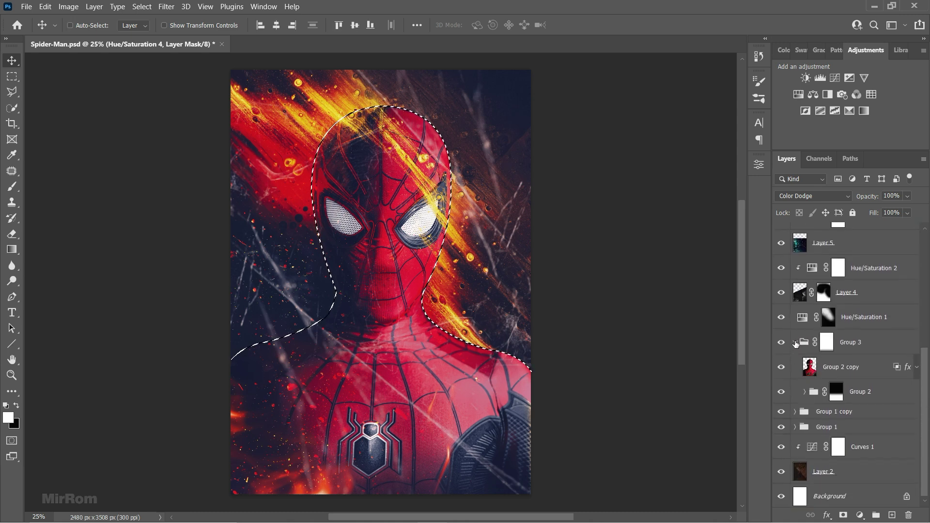
{"action": "left_click_drag", "start_coordinate": [924, 362], "coordinate": [925, 249]}
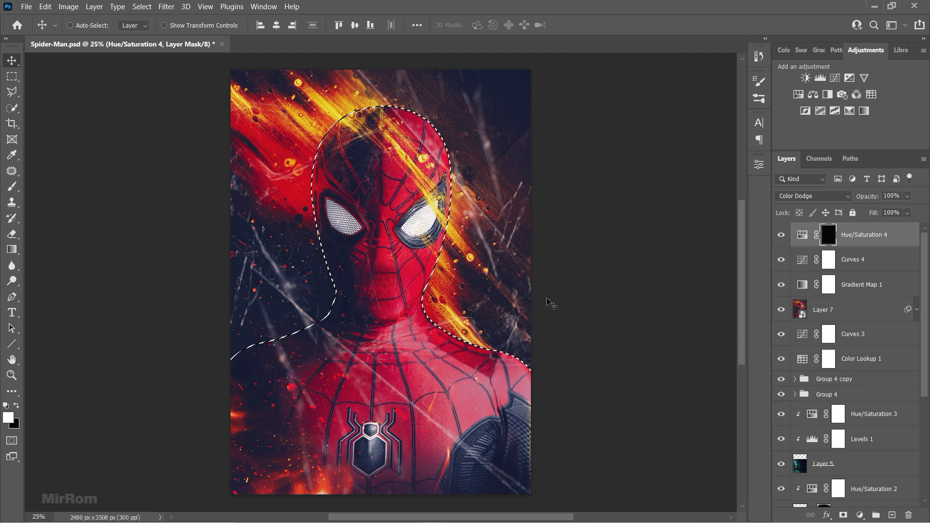
{"action": "left_click", "coordinate": [12, 186]}
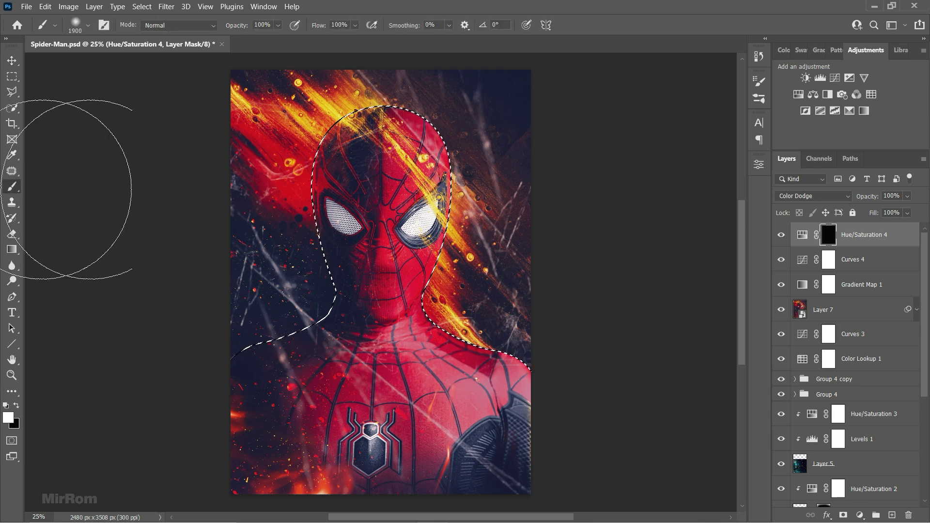
{"action": "key", "text": "bracketright"}
{"action": "key", "text": "bracketright"}
{"action": "key", "text": "bracketright"}
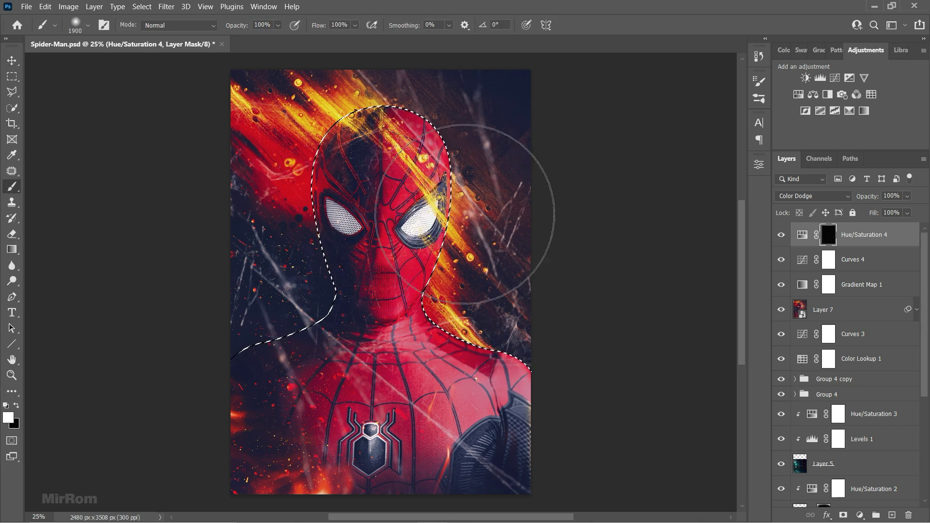
{"action": "left_click_drag", "start_coordinate": [472, 219], "coordinate": [468, 219]}
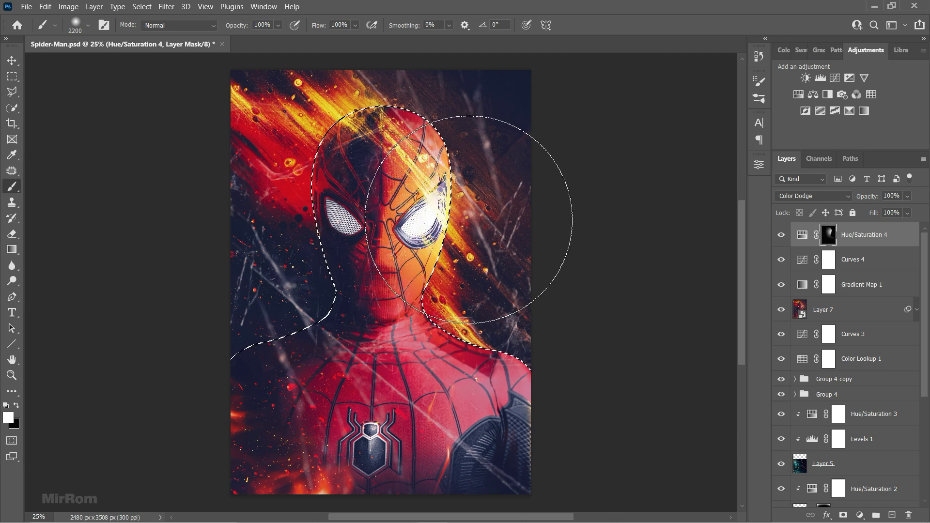
Lightly paint glow onto the left side of the face, then deselect the outline
{"action": "key", "text": "ctrl+z"}
{"action": "key", "text": "ctrl+shift+z"}
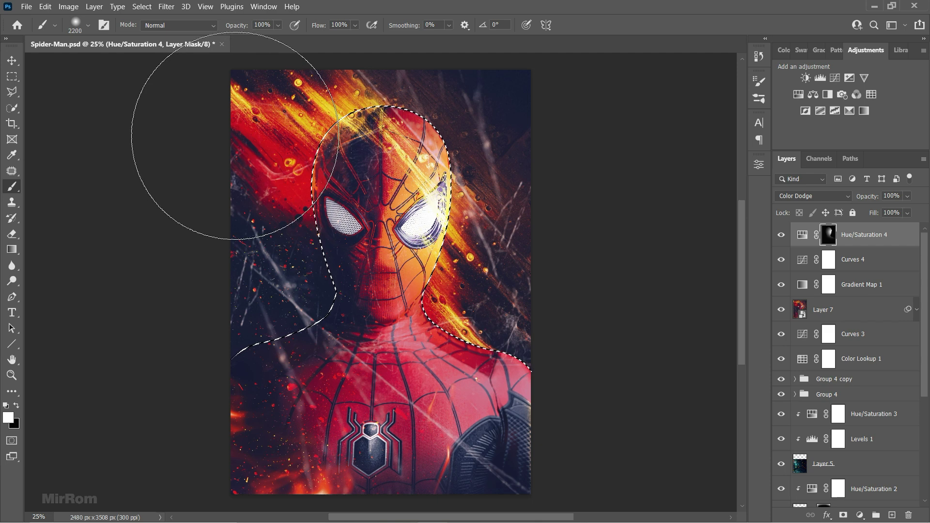
{"action": "left_click_drag", "start_coordinate": [235, 136], "coordinate": [256, 138]}
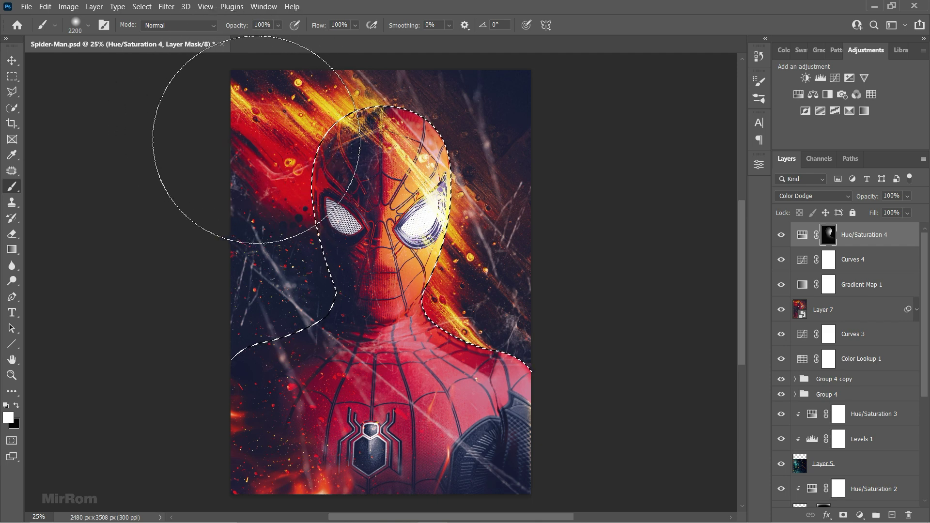
{"action": "key", "text": "ctrl+d"}
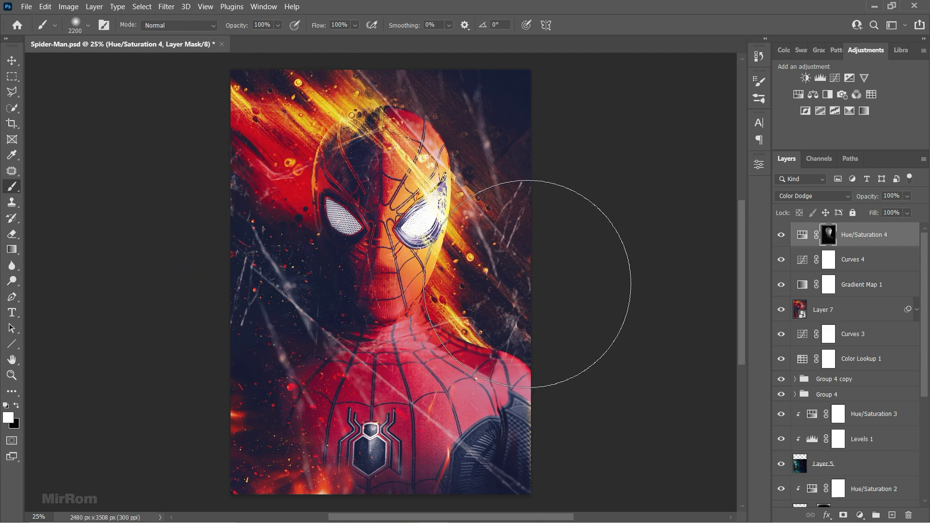
{"action": "key", "text": "v"}
{"action": "left_click", "coordinate": [802, 236]}
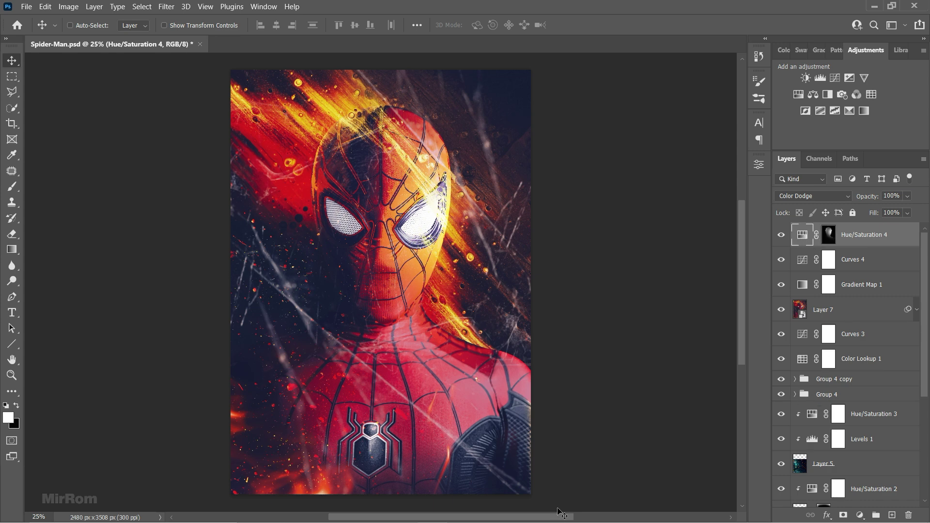
{"action": "left_click_drag", "start_coordinate": [560, 514], "coordinate": [582, 514]}
Split the Underlying Layer black slider to about 14/93 in the glow layer's Blending Options
{"action": "left_click", "coordinate": [826, 514]}
{"action": "left_click", "coordinate": [842, 402]}
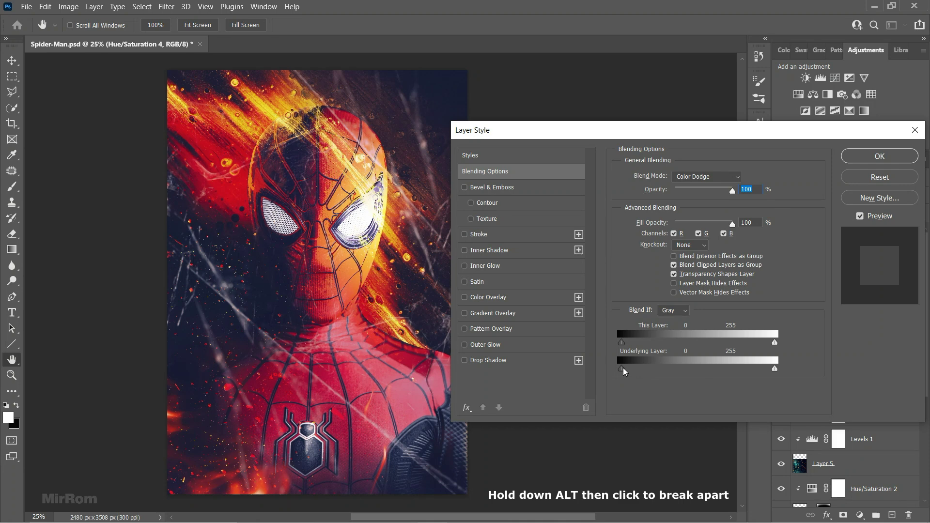
{"action": "left_click_drag", "start_coordinate": [622, 369], "coordinate": [680, 371]}
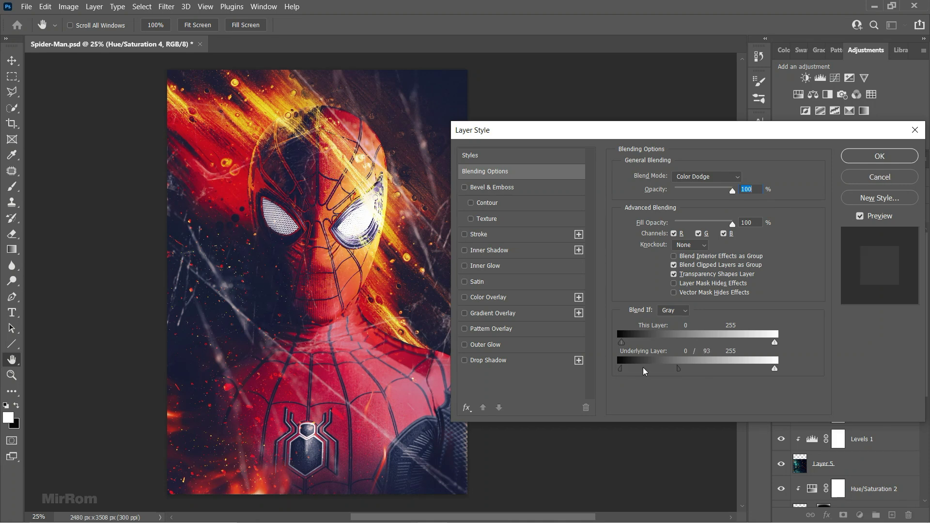
{"action": "left_click_drag", "start_coordinate": [622, 372], "coordinate": [646, 369]}
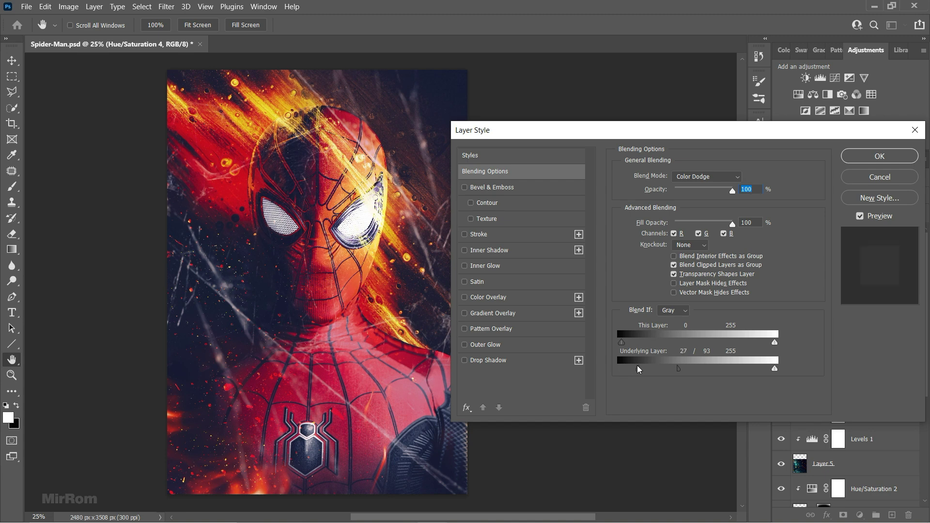
{"action": "left_click", "coordinate": [860, 217]}
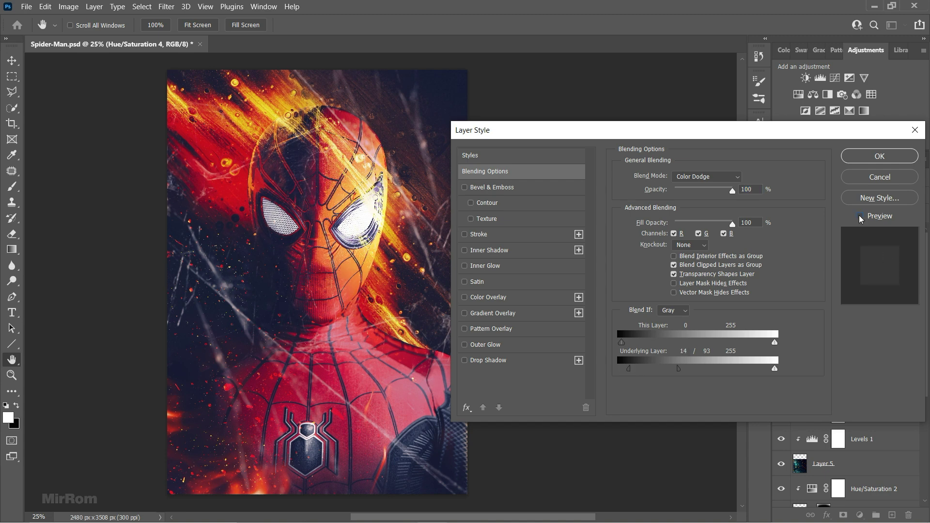
{"action": "left_click", "coordinate": [860, 217]}
{"action": "left_click", "coordinate": [851, 157]}
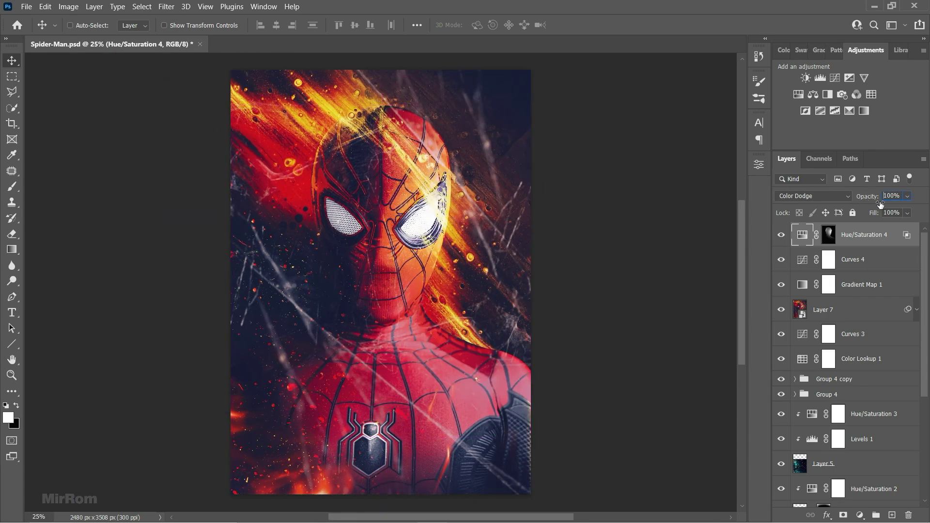
Paint extra white glow around the left eye on the Hue/Saturation 4 mask with a small brush
{"action": "key", "text": "b"}
{"action": "left_click", "coordinate": [828, 235]}
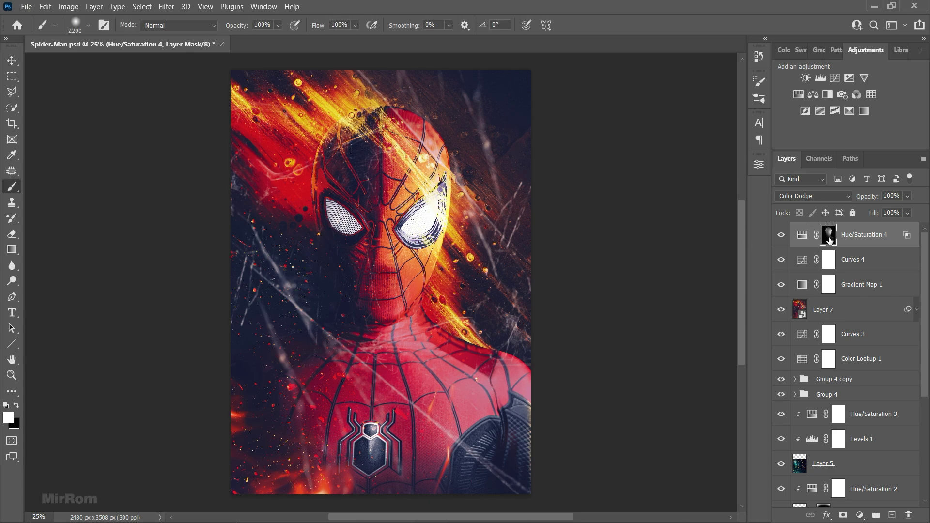
{"action": "scroll", "coordinate": [349, 220], "scroll_direction": "up", "scroll_amount": 2}
{"action": "key", "text": "bracketleft"}
{"action": "key", "text": "bracketleft"}
{"action": "key", "text": "bracketleft"}
{"action": "key", "text": "bracketleft"}
{"action": "key", "text": "bracketleft"}
{"action": "key", "text": "bracketleft"}
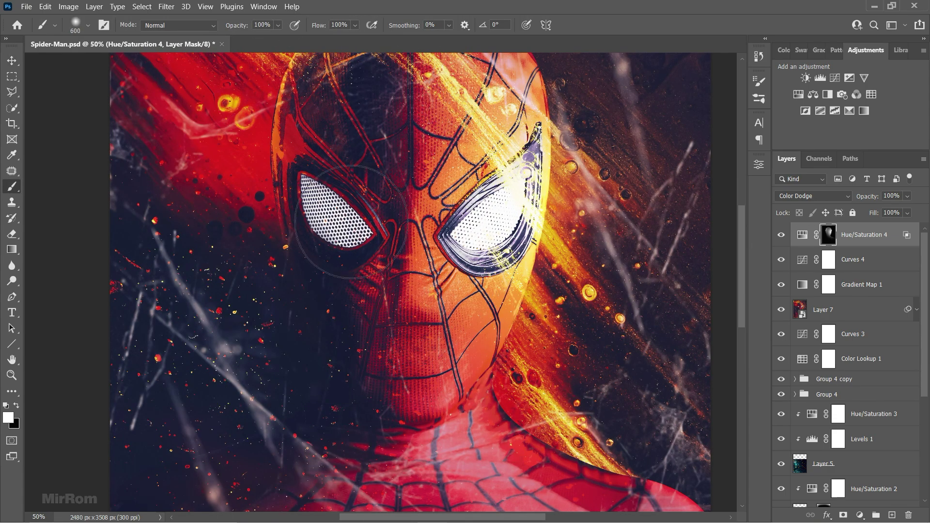
{"action": "left_click_drag", "start_coordinate": [312, 190], "coordinate": [312, 201]}
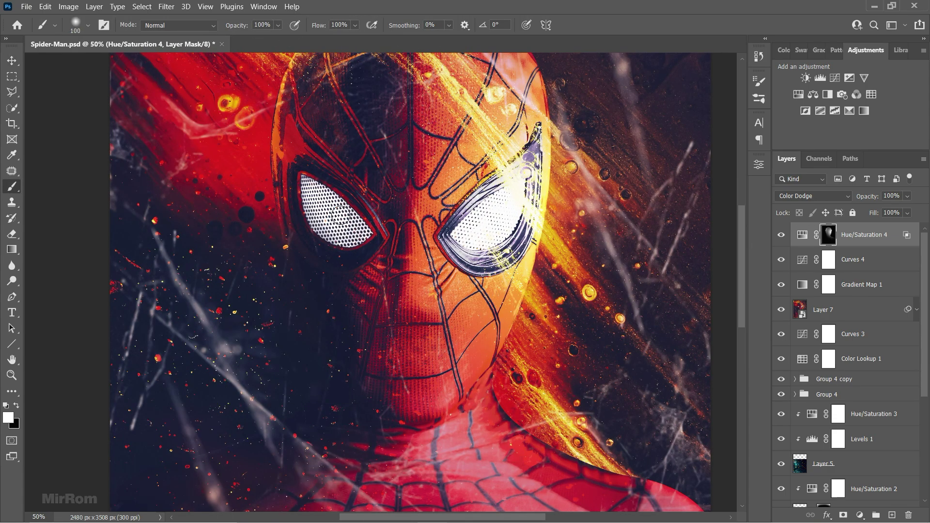
{"action": "key", "text": "bracketleft"}
{"action": "key", "text": "bracketleft"}
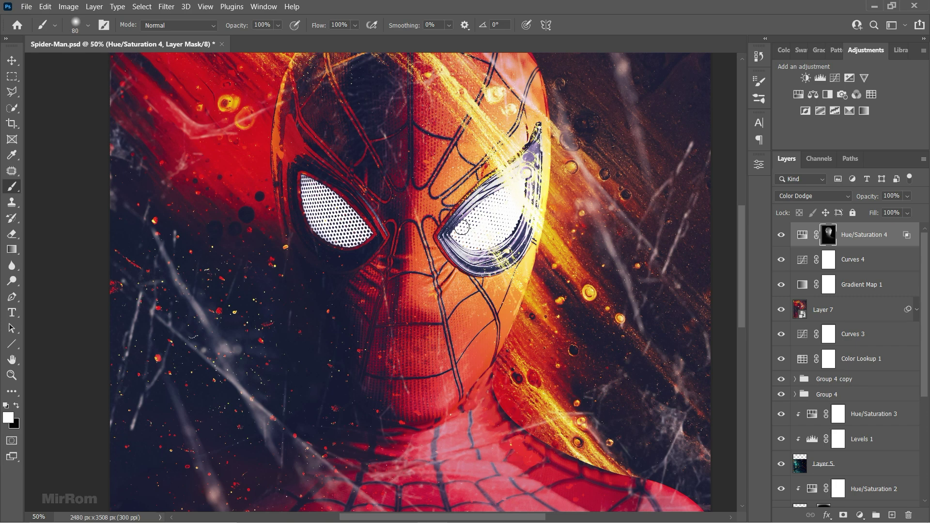
Lower the glow layer's opacity to 95%
{"action": "key", "text": "ctrl+minus"}
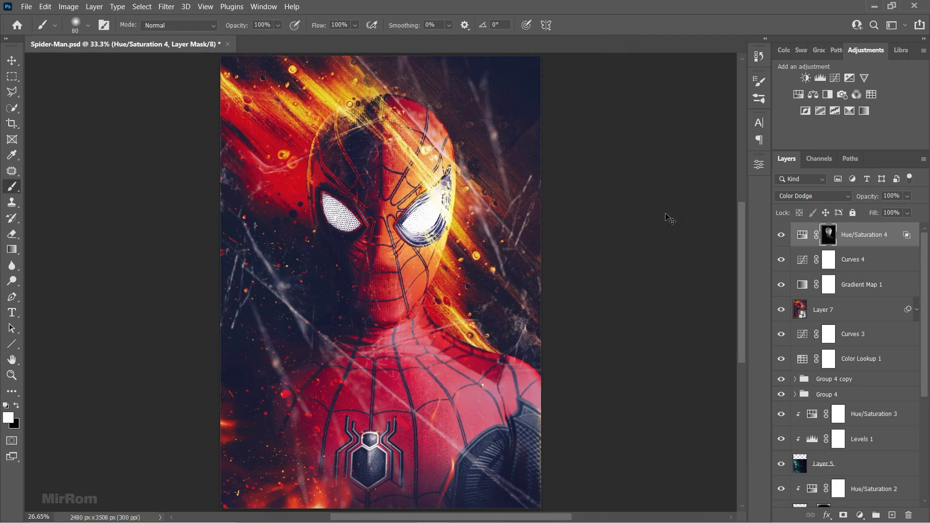
{"action": "key", "text": "v"}
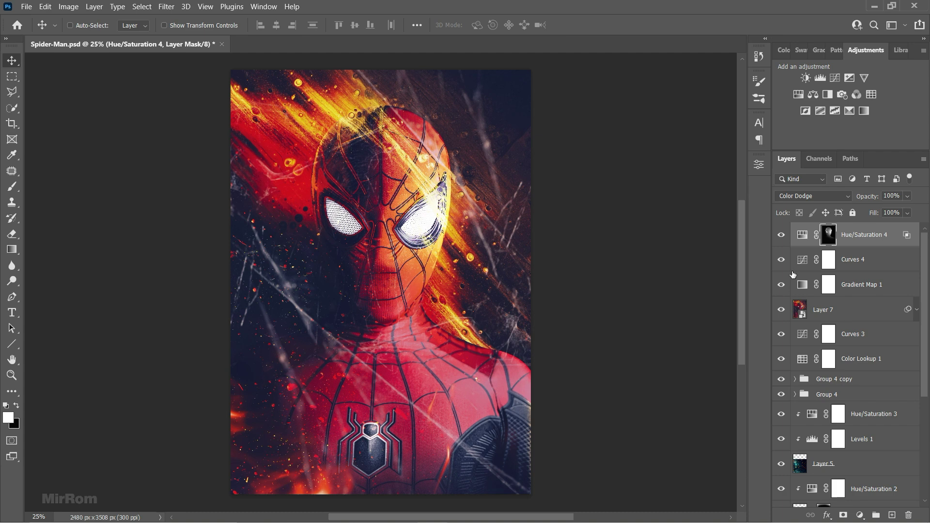
{"action": "left_click_drag", "start_coordinate": [877, 200], "coordinate": [882, 200]}
{"action": "left_click", "coordinate": [780, 235]}
{"action": "left_click", "coordinate": [781, 234]}
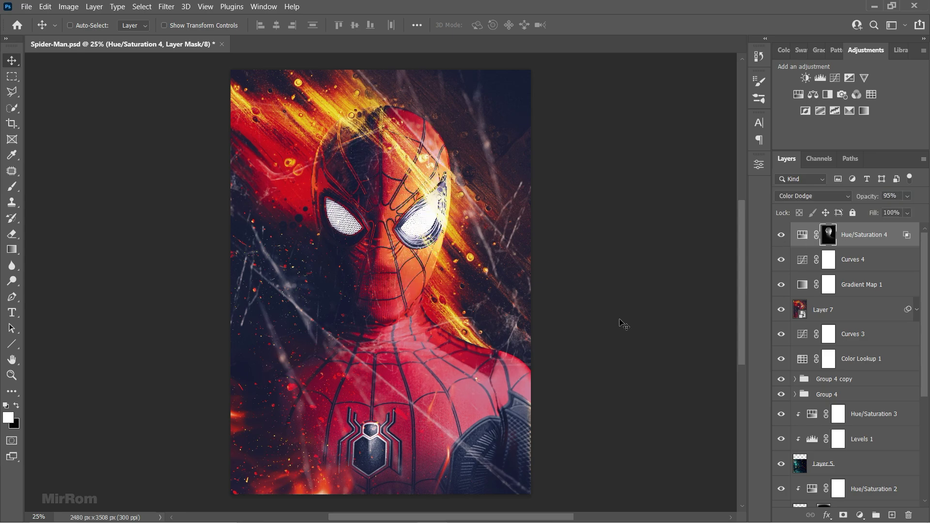